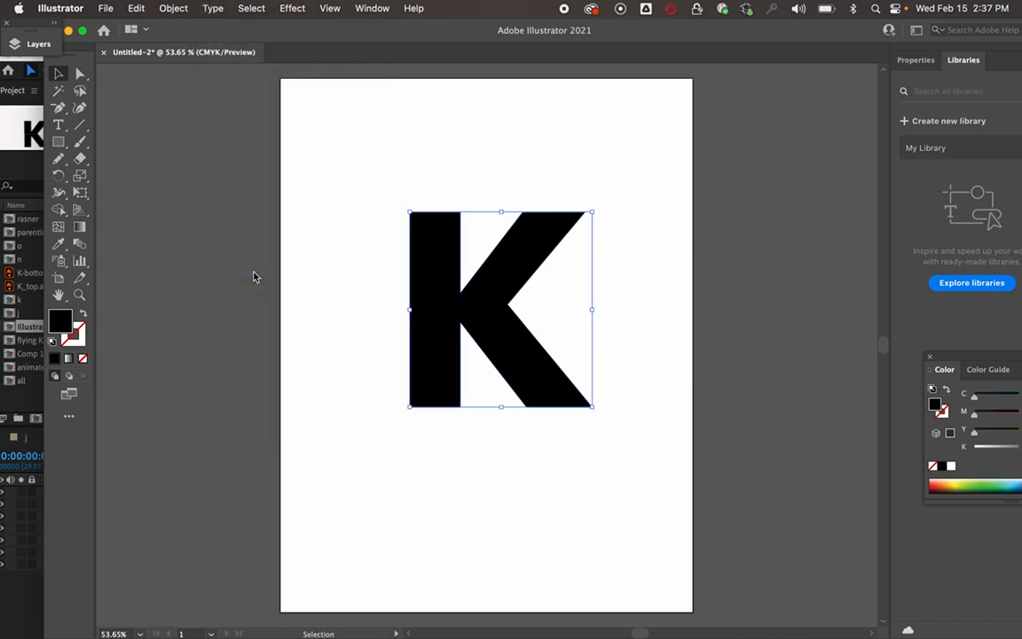
# Step: Pull the inner bottom corner of the K's stem downward with Direct Selection and undo the change
pyautogui.click(232, 278)
pyautogui.click(80, 74)
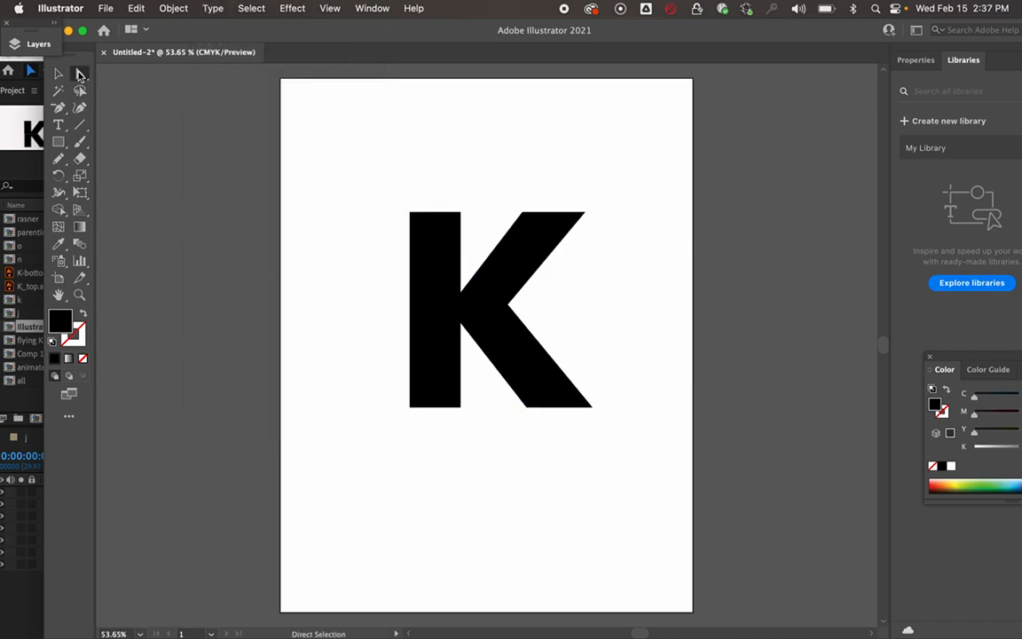
pyautogui.moveTo(461, 409); pyautogui.dragTo(462, 465)
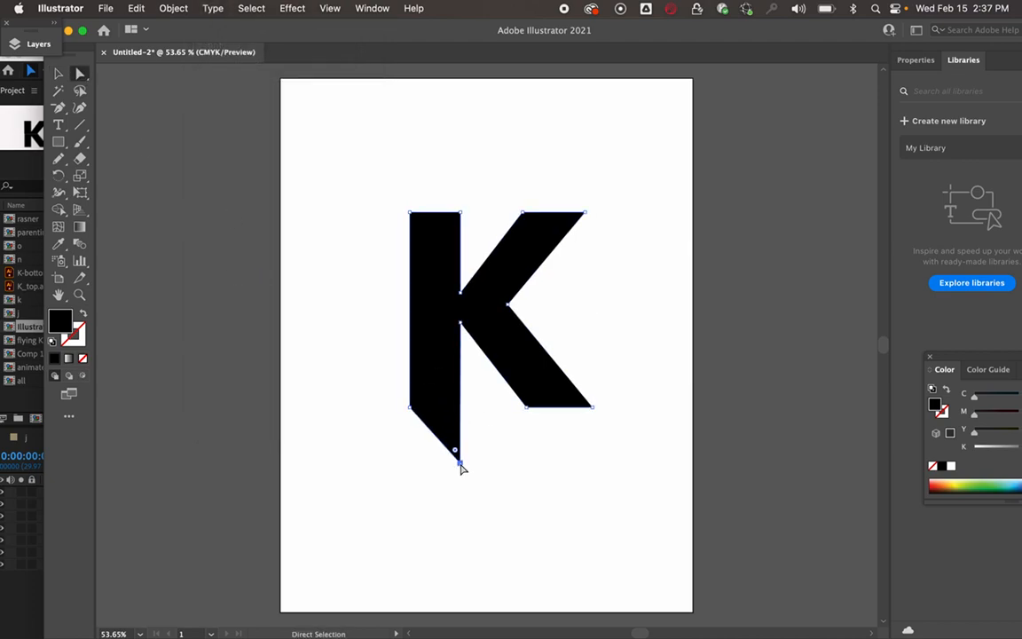
pyautogui.hotkey('ctrl', 'z')
pyautogui.press('v')
pyautogui.click(311, 255)
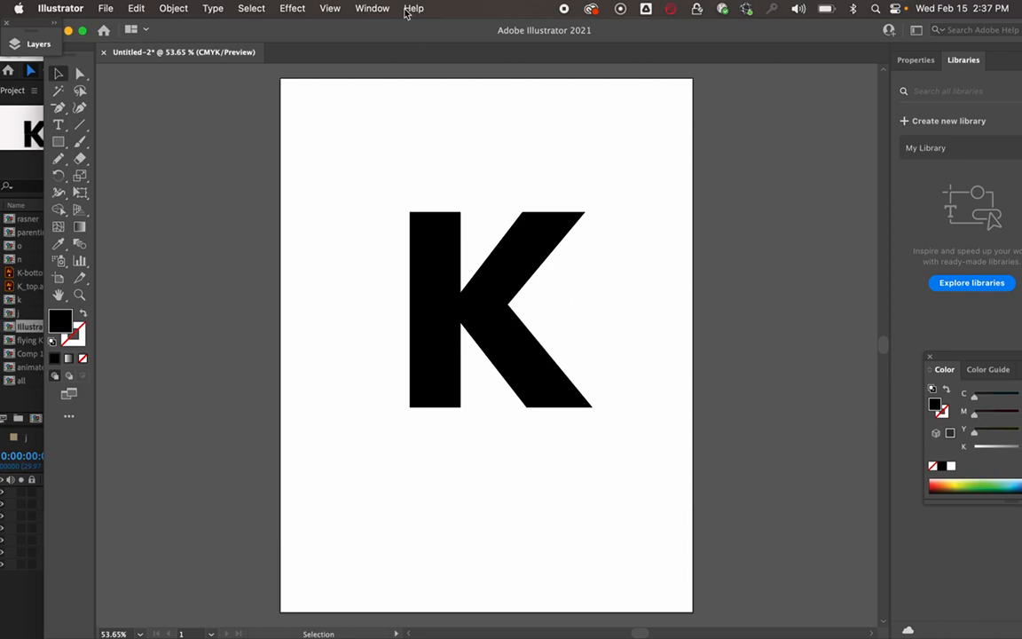
# Step: Show the Pathfinder options and place them beside the K's upper part
pyautogui.click(373, 8)
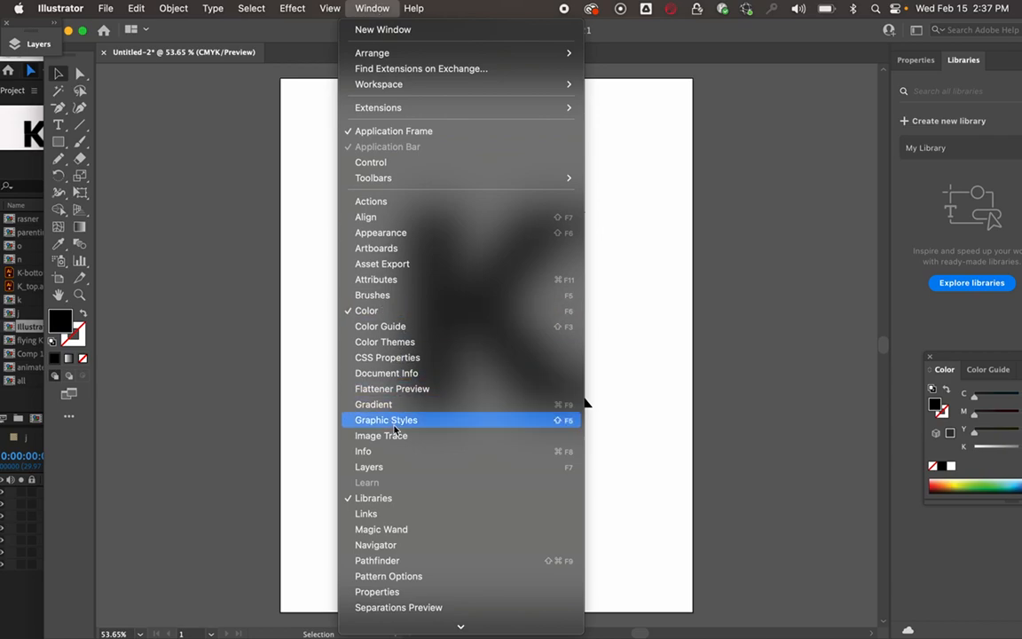
pyautogui.press('Return')
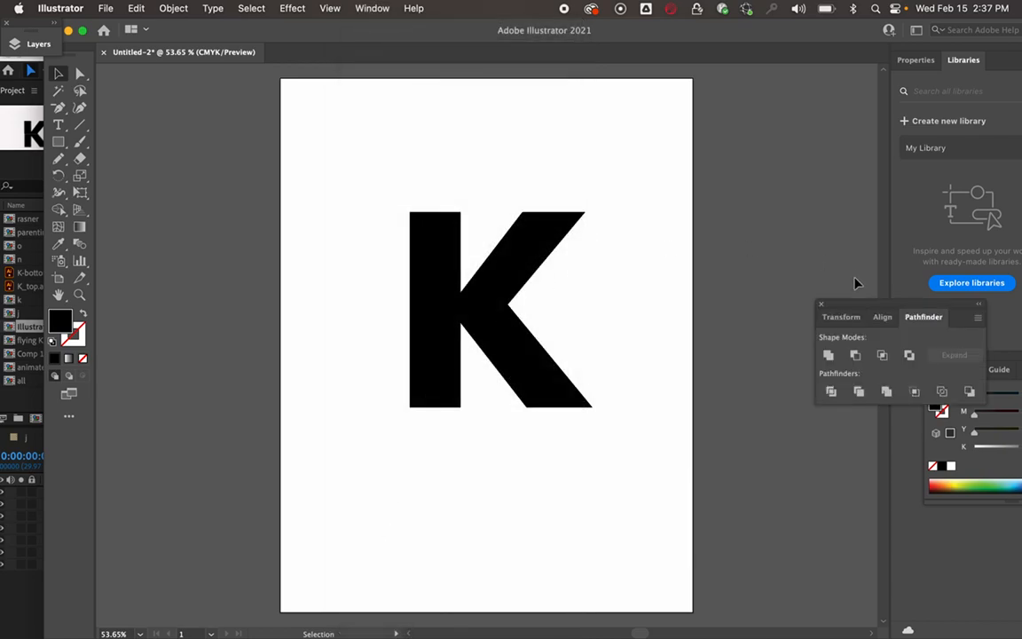
pyautogui.moveTo(860, 303); pyautogui.dragTo(698, 142)
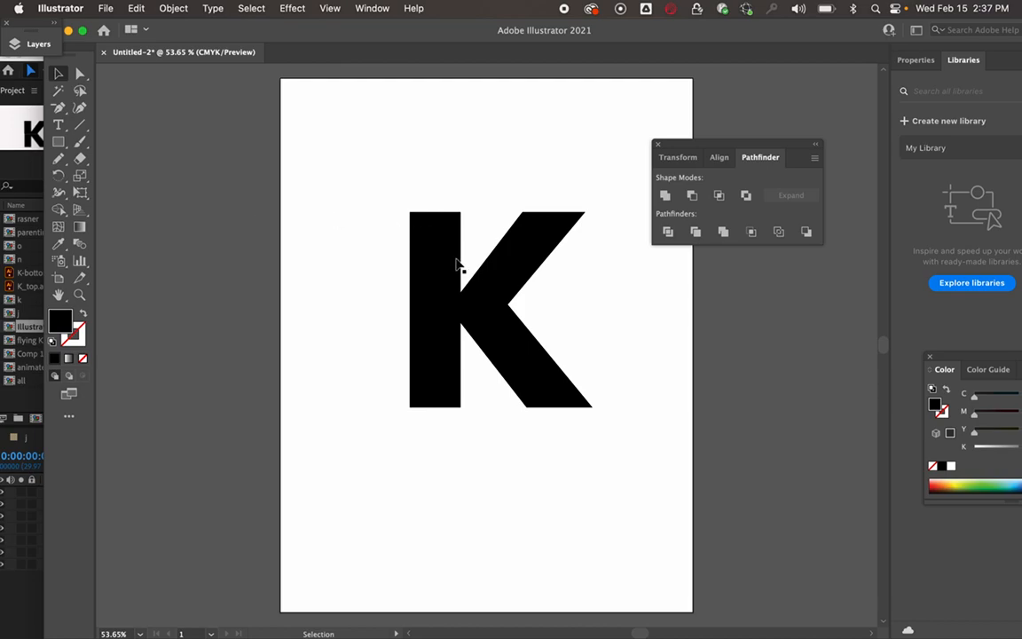
# Step: Draw a black rectangle over the lower half of the K, its upper edge level with the inner notch of the right-hand arms
pyautogui.click(58, 142)
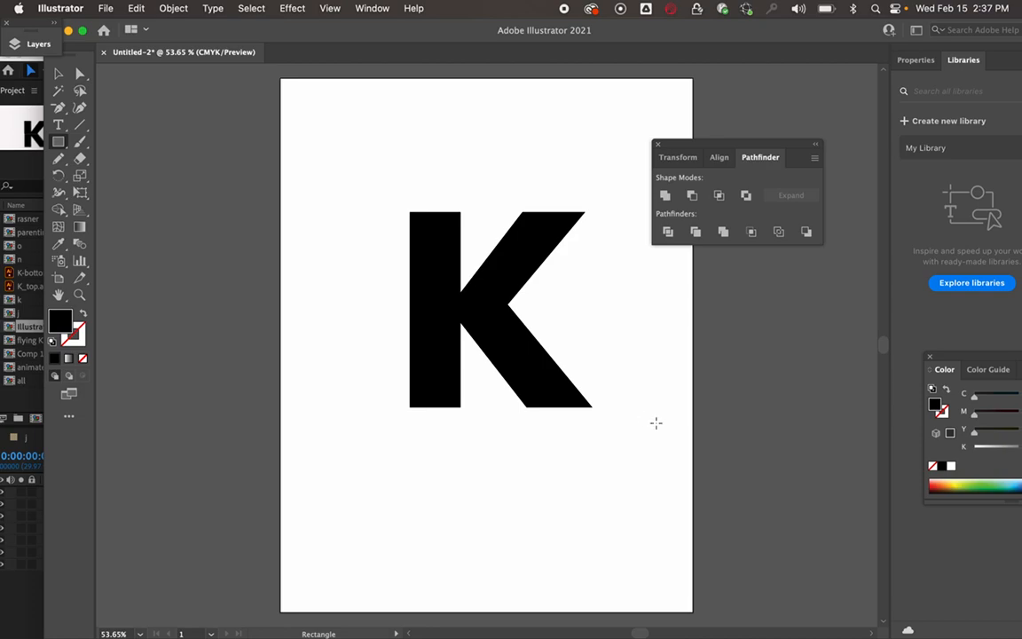
pyautogui.moveTo(693, 439); pyautogui.dragTo(332, 304)
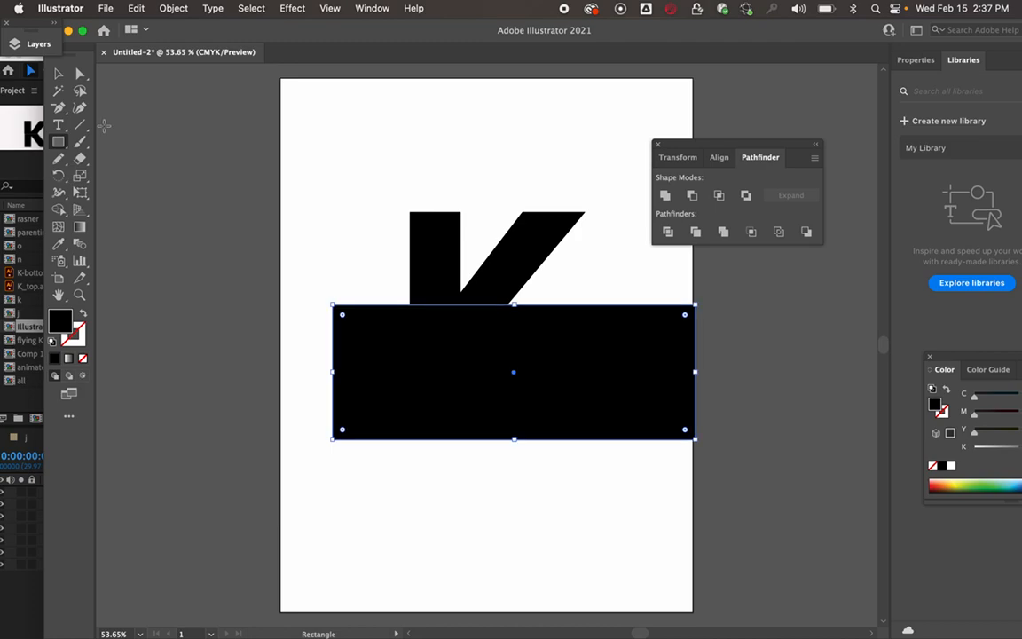
pyautogui.click(58, 74)
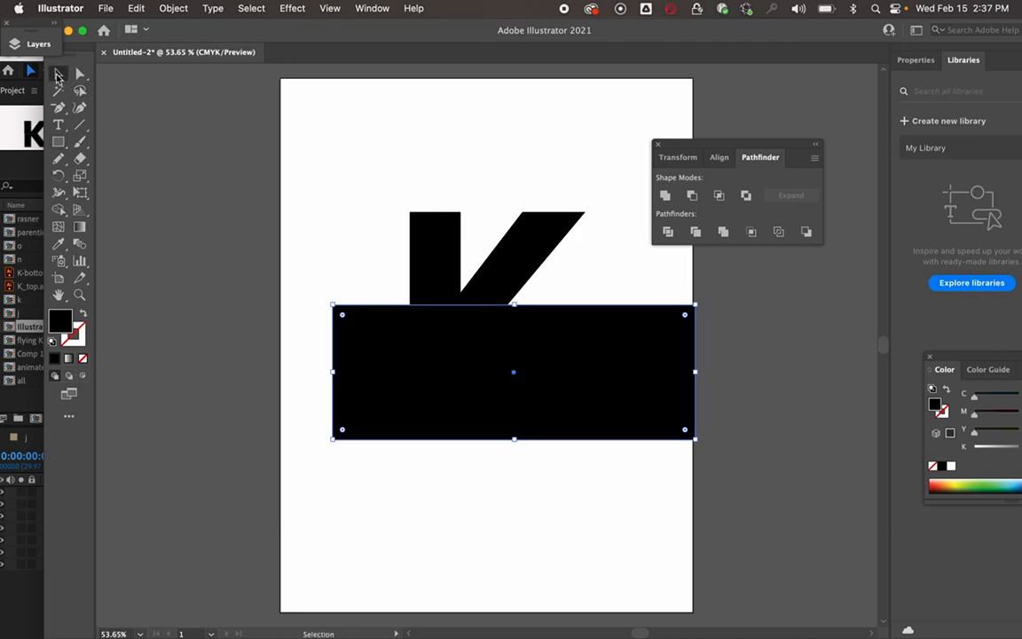
pyautogui.click(335, 200)
# Step: Divide the K and the rectangle with Pathfinder Divide and ungroup the resulting pieces
pyautogui.moveTo(332, 217); pyautogui.dragTo(552, 419)
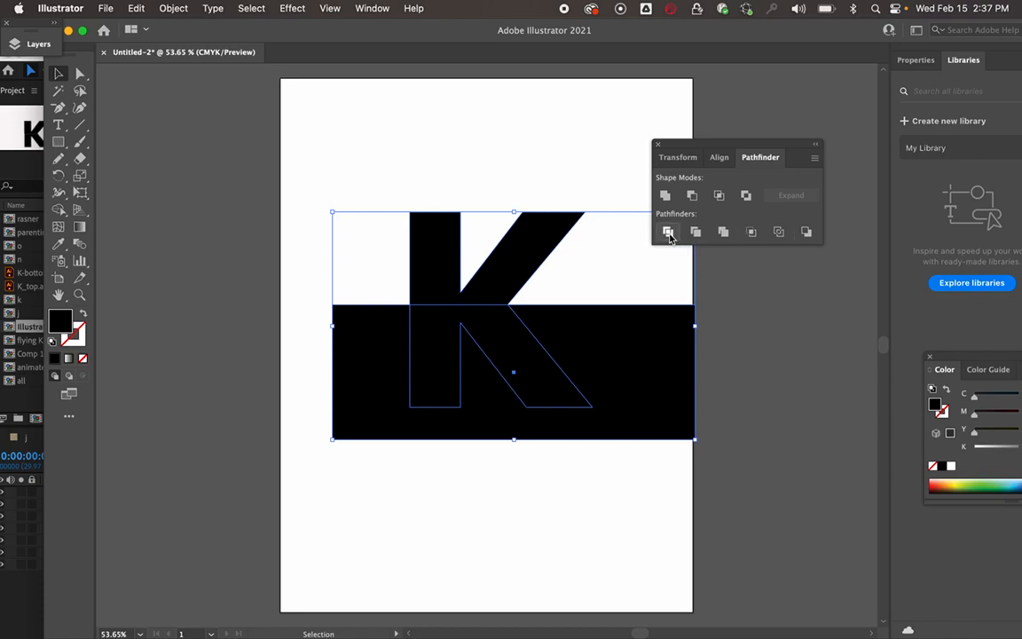
pyautogui.click(669, 234)
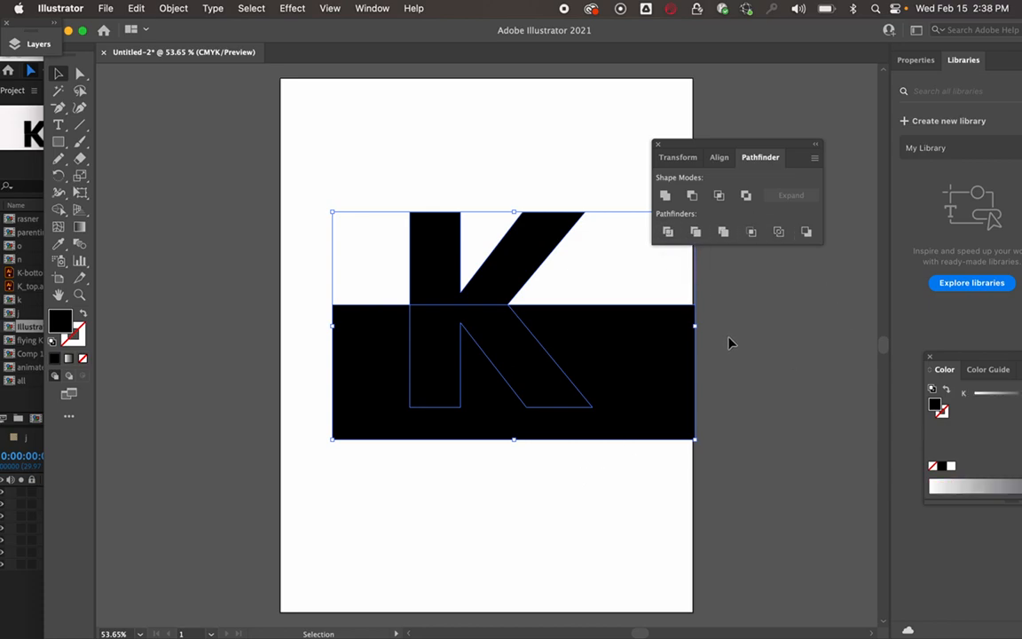
pyautogui.click(174, 8)
pyautogui.click(197, 100)
pyautogui.click(199, 204)
# Step: Delete the leftover rectangle piece and move the K's lower half slightly down, leaving a narrow gap
pyautogui.moveTo(652, 398); pyautogui.dragTo(645, 517)
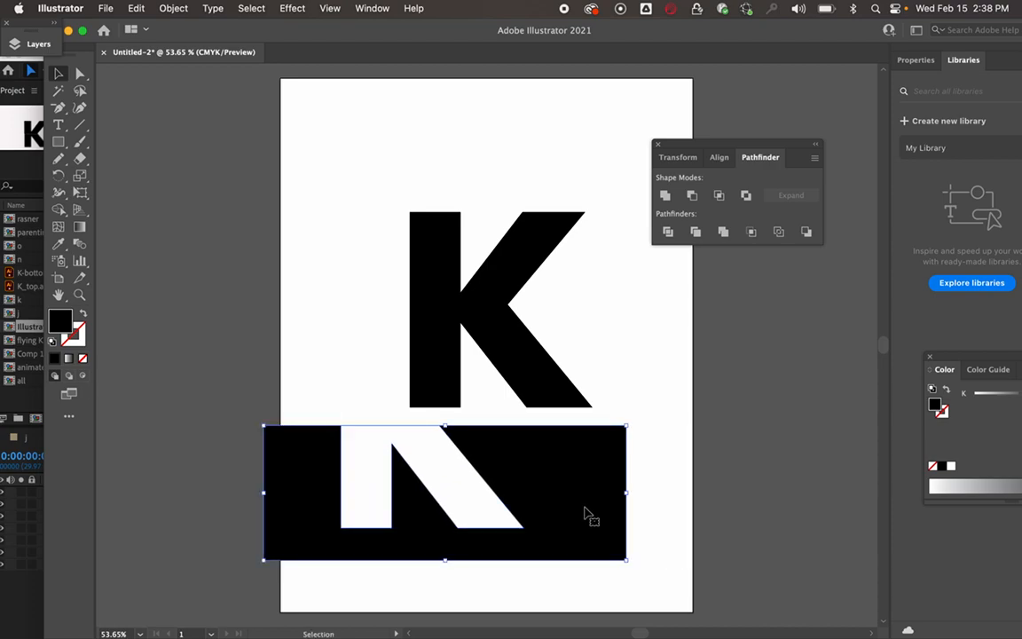
pyautogui.press('Delete')
pyautogui.moveTo(536, 385); pyautogui.dragTo(539, 393)
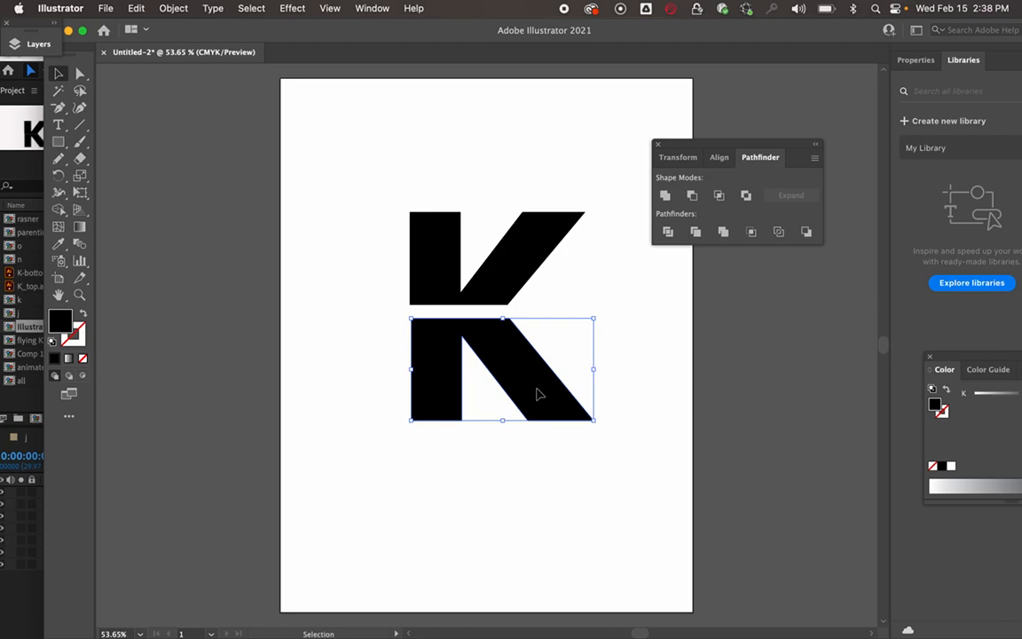
pyautogui.moveTo(536, 388); pyautogui.dragTo(535, 385)
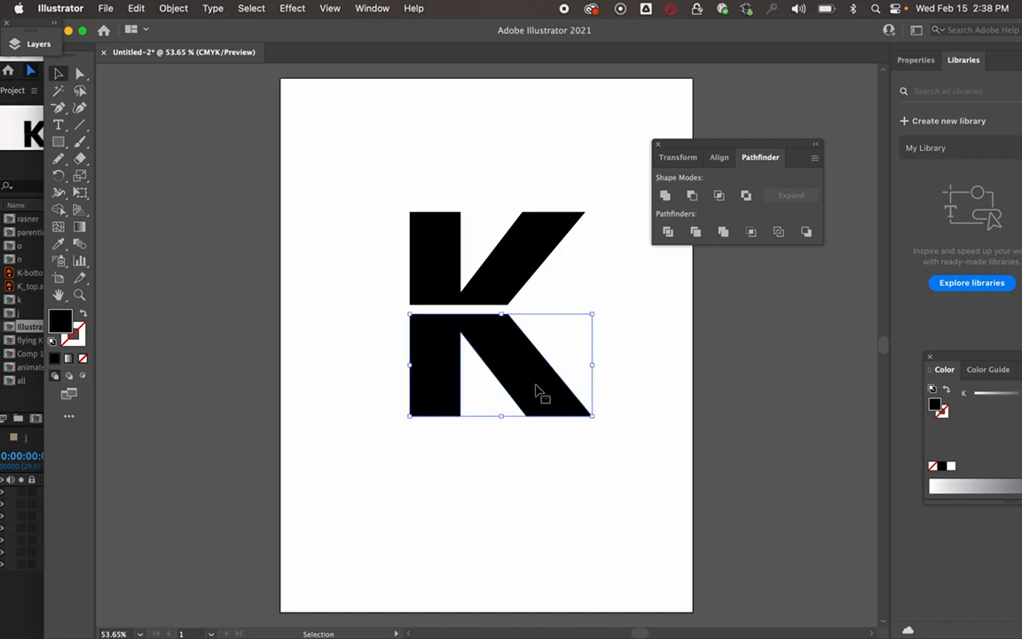
# Step: Copy the K's upper half into a new document
pyautogui.click(511, 288)
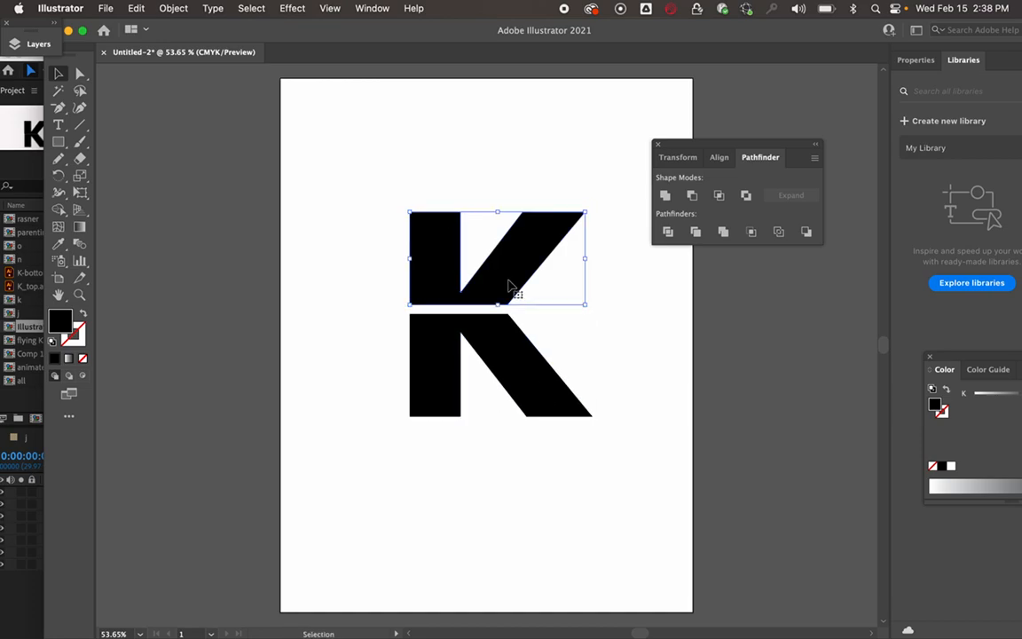
pyautogui.click(107, 8)
pyautogui.click(113, 30)
pyautogui.click(923, 563)
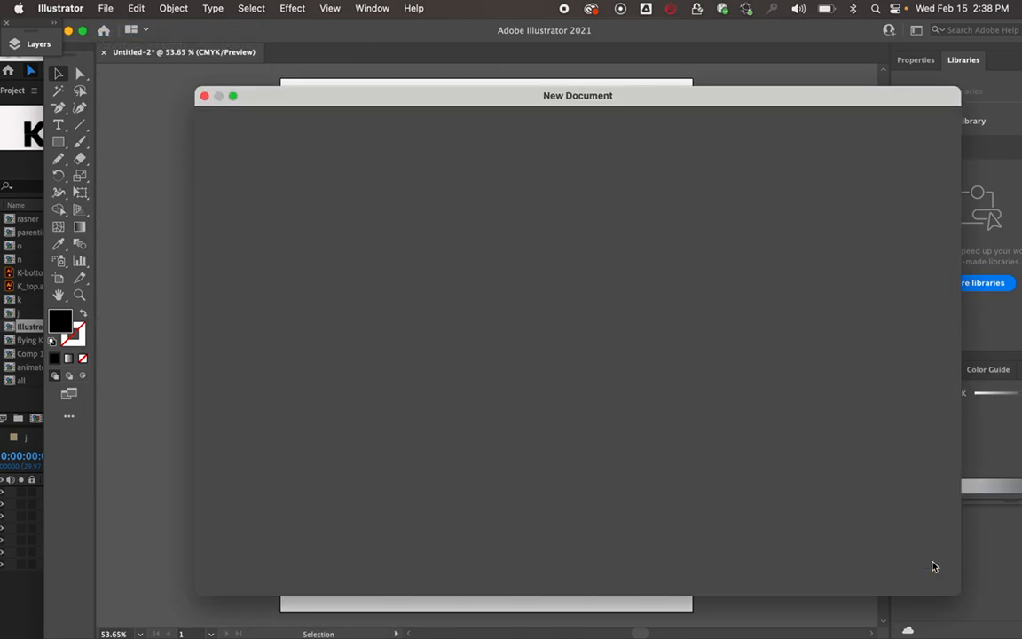
pyautogui.press('super+v')
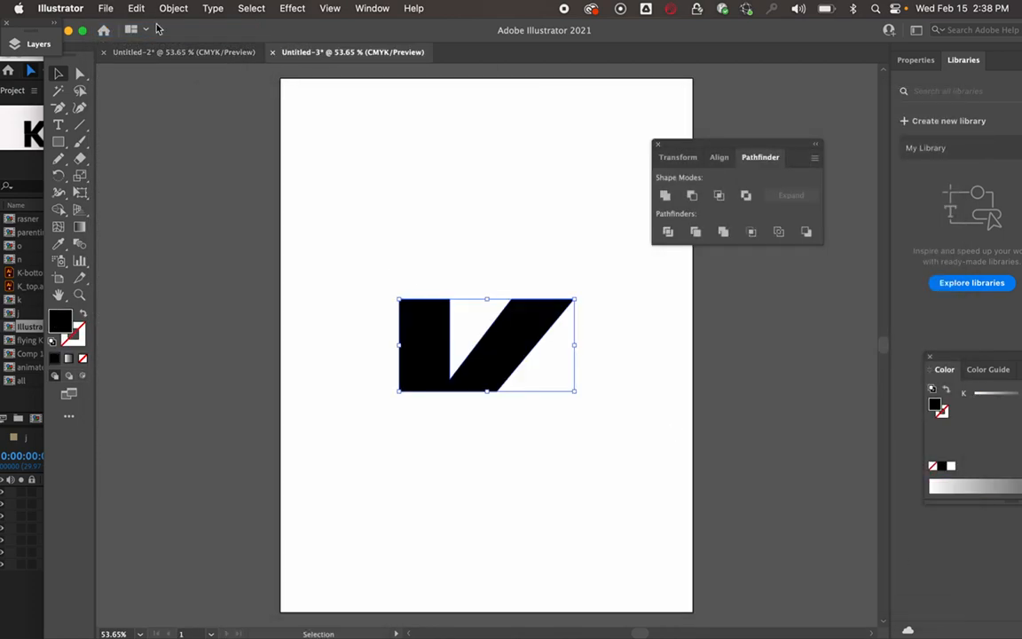
# Step: Save the new document as K-top.ai on the Desktop in Adobe Illustrator format
pyautogui.click(104, 8)
pyautogui.click(158, 164)
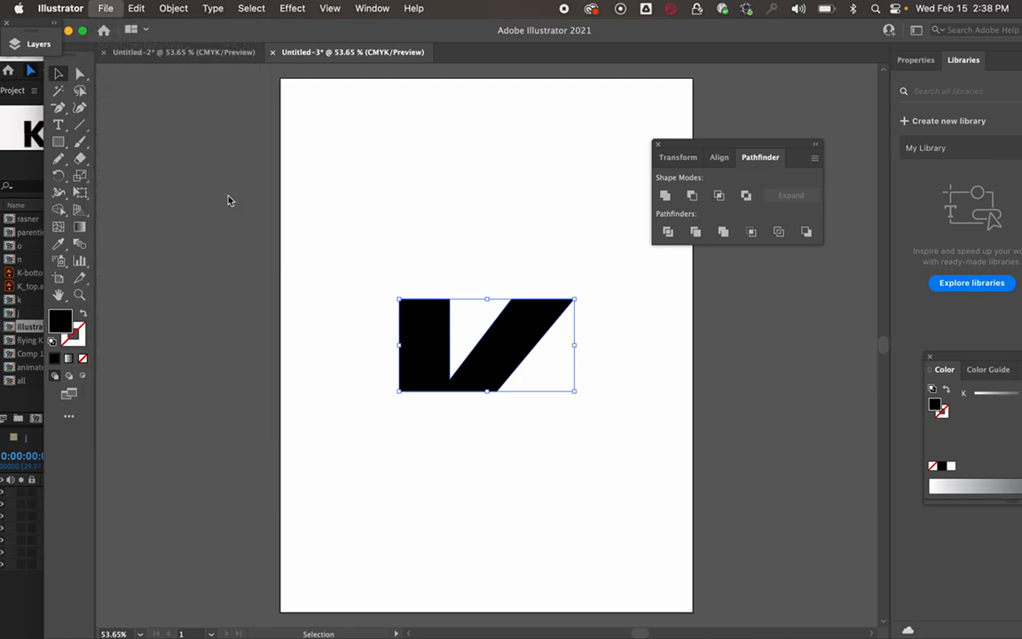
pyautogui.write('K-top.ai')
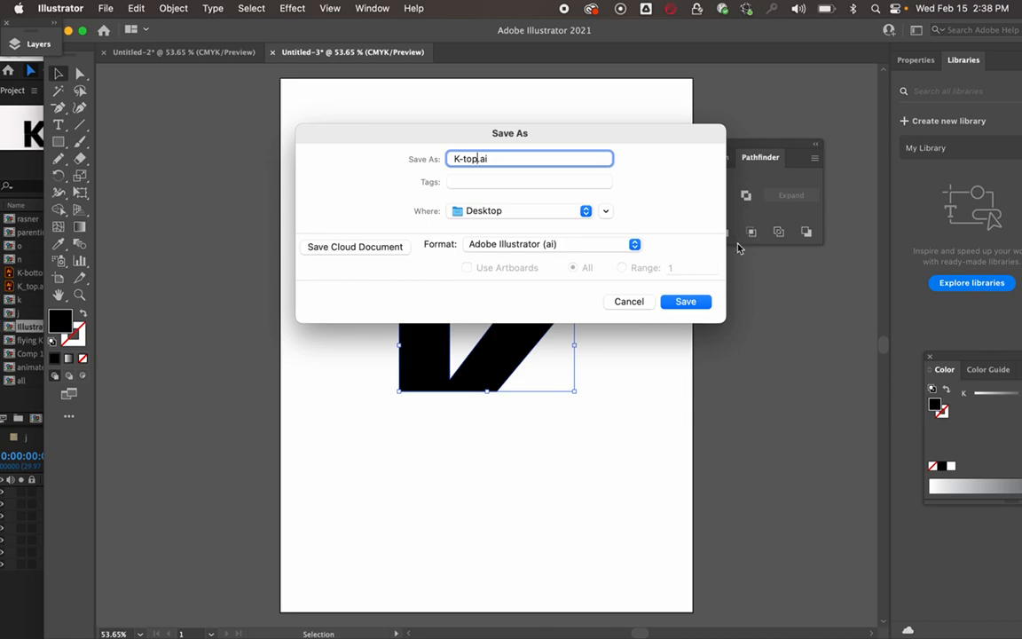
pyautogui.press('Return')
pyautogui.click(672, 520)
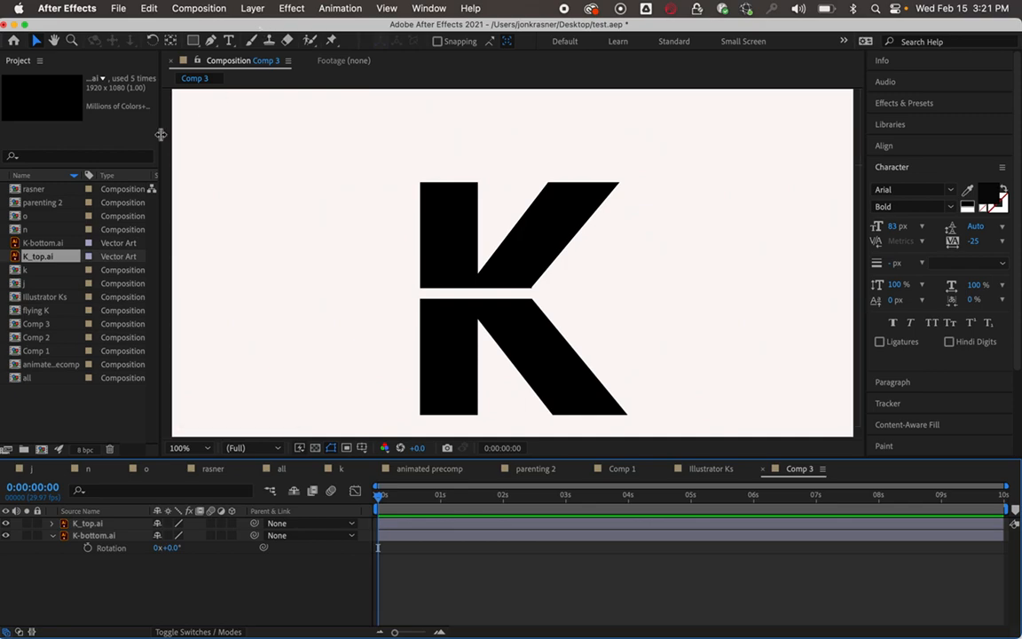
# Step: In After Effects, collapse the K-bottom.ai layer's properties and nudge the K_top.ai layer upward to widen the gap between the halves
pyautogui.click(15, 258)
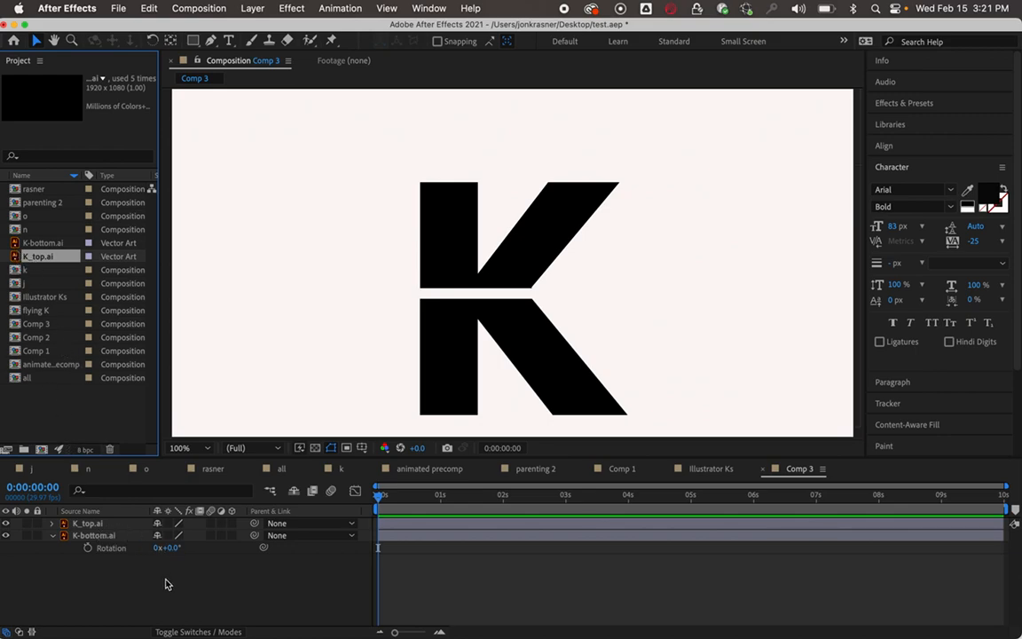
pyautogui.click(52, 535)
pyautogui.click(451, 235)
pyautogui.hotkey('shift', 'Up')
pyautogui.hotkey('shift', 'Up')
pyautogui.hotkey('shift', 'Up')
pyautogui.hotkey('shift', 'Up')
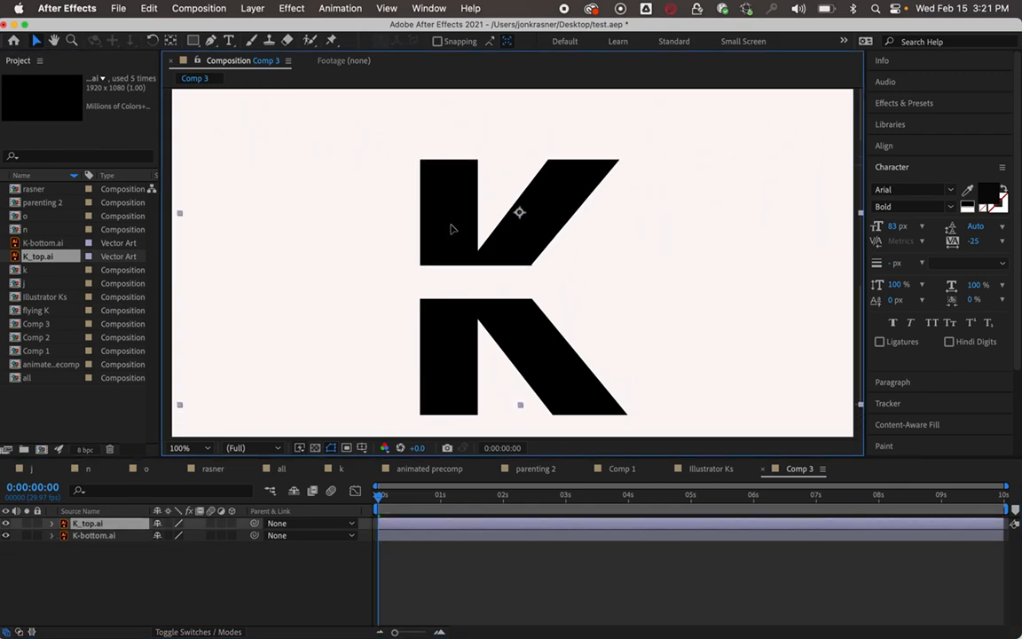
# Step: Move the K_top.ai layer down until its lower edge meets the upper edge of the K-bottom half
pyautogui.press('Down')
pyautogui.press('Down')
pyautogui.press('Down')
pyautogui.press('Down')
pyautogui.press('Down')
pyautogui.press('Down')
pyautogui.press('Down')
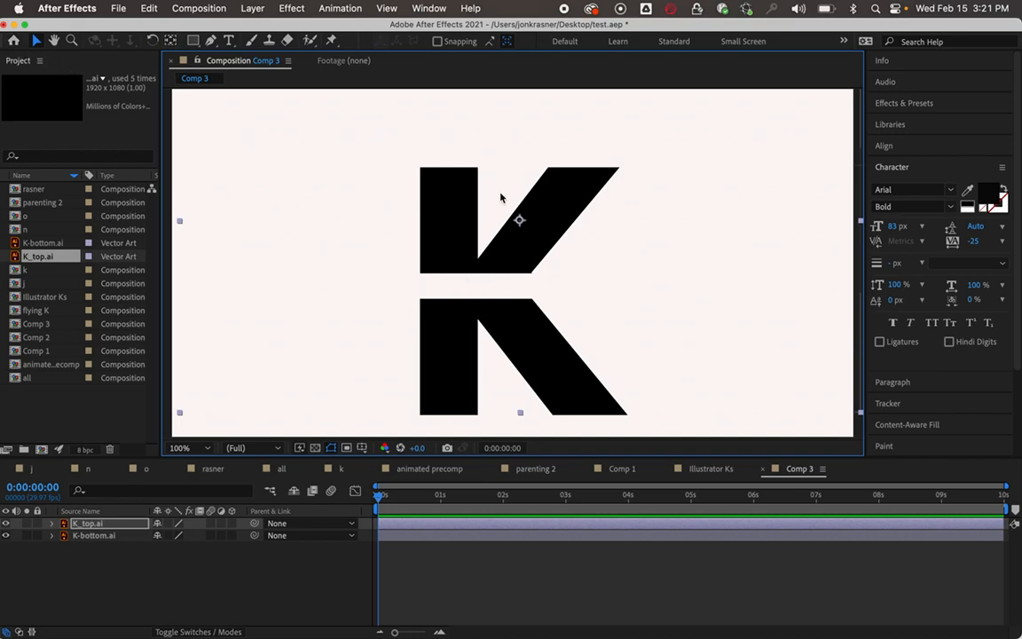
pyautogui.moveTo(449, 230); pyautogui.dragTo(450, 251)
pyautogui.press('Down')
pyautogui.press('Down')
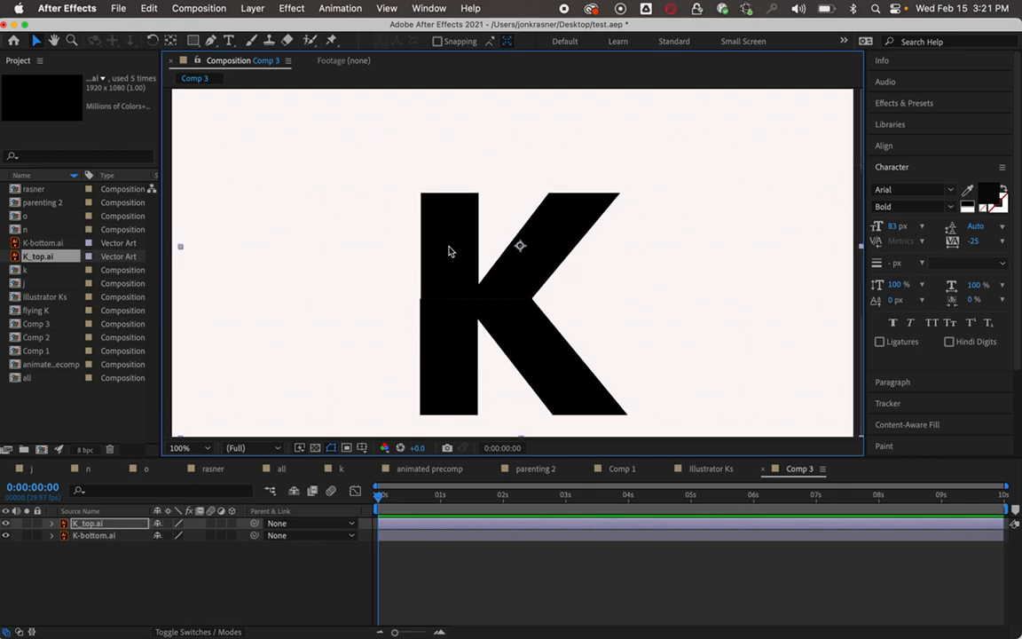
# Step: Set the K_top.ai layer's opacity to 35% and hide the property again
pyautogui.press('t')
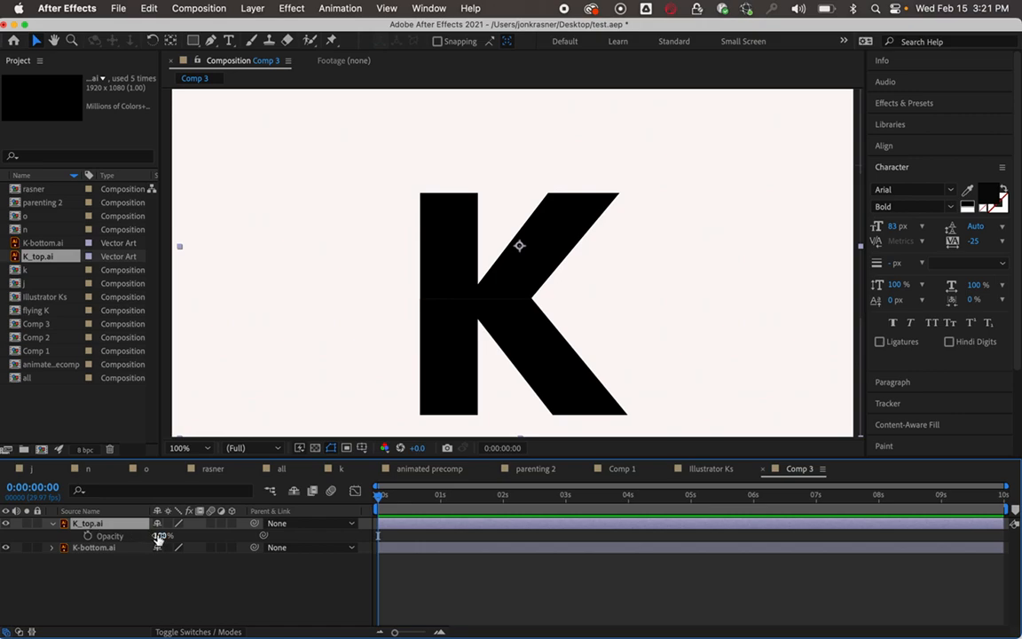
pyautogui.moveTo(163, 536); pyautogui.dragTo(125, 546)
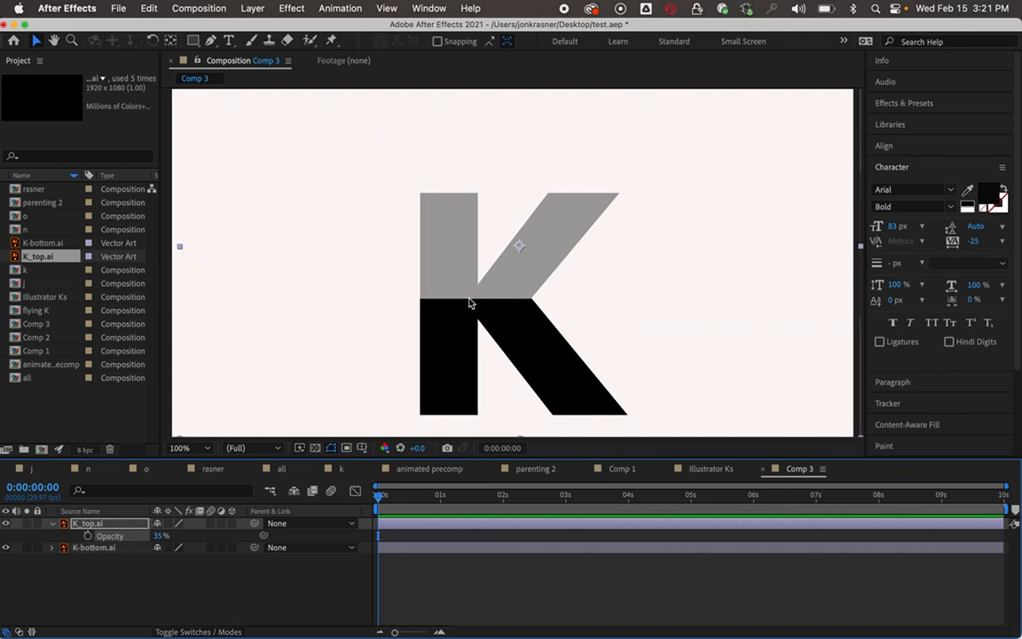
pyautogui.press('t')
# Step: Move the K-bottom.ai layer's anchor point onto the seam between the halves, in line with the stem's inner edge
pyautogui.click(107, 541)
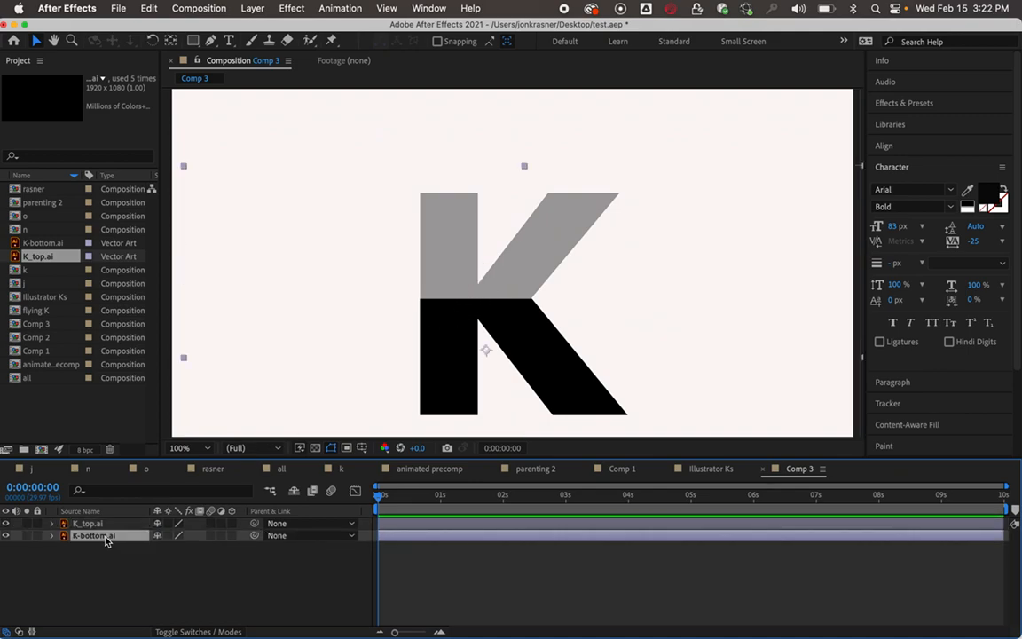
pyautogui.click(171, 41)
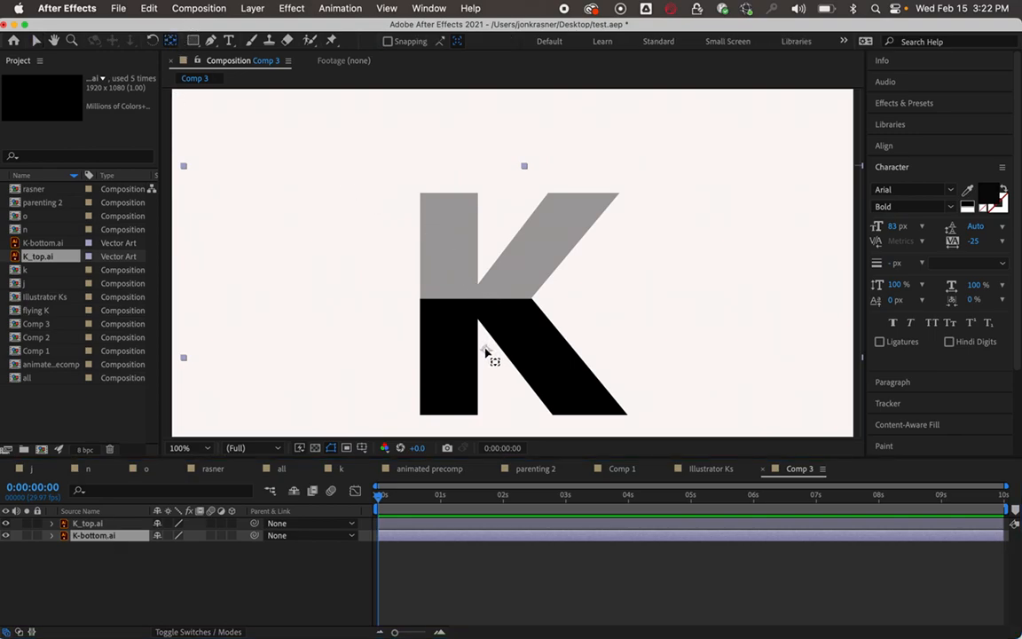
pyautogui.moveTo(485, 352); pyautogui.dragTo(479, 299)
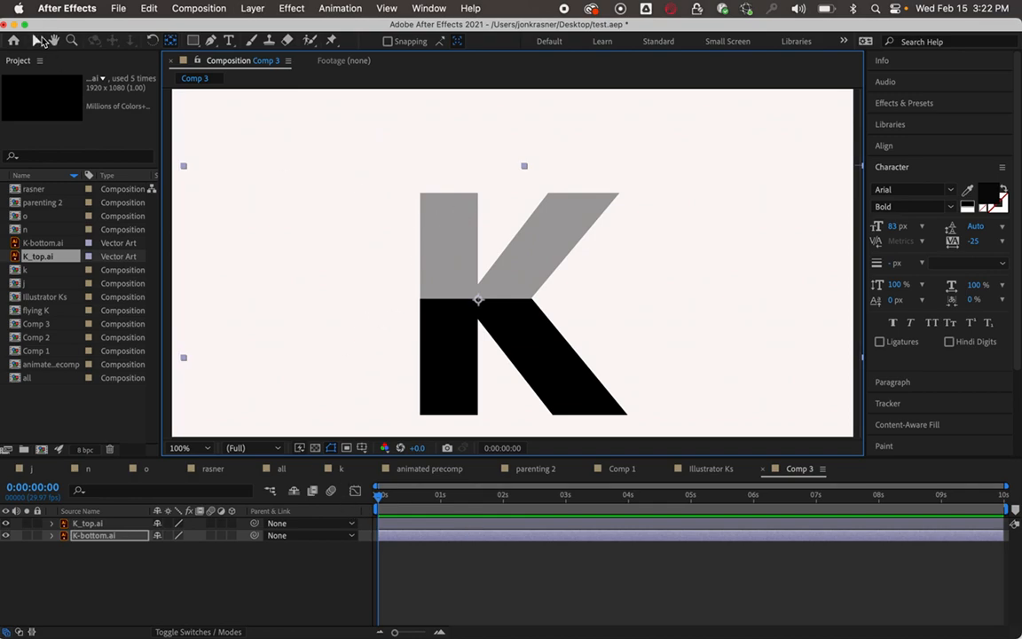
pyautogui.click(37, 41)
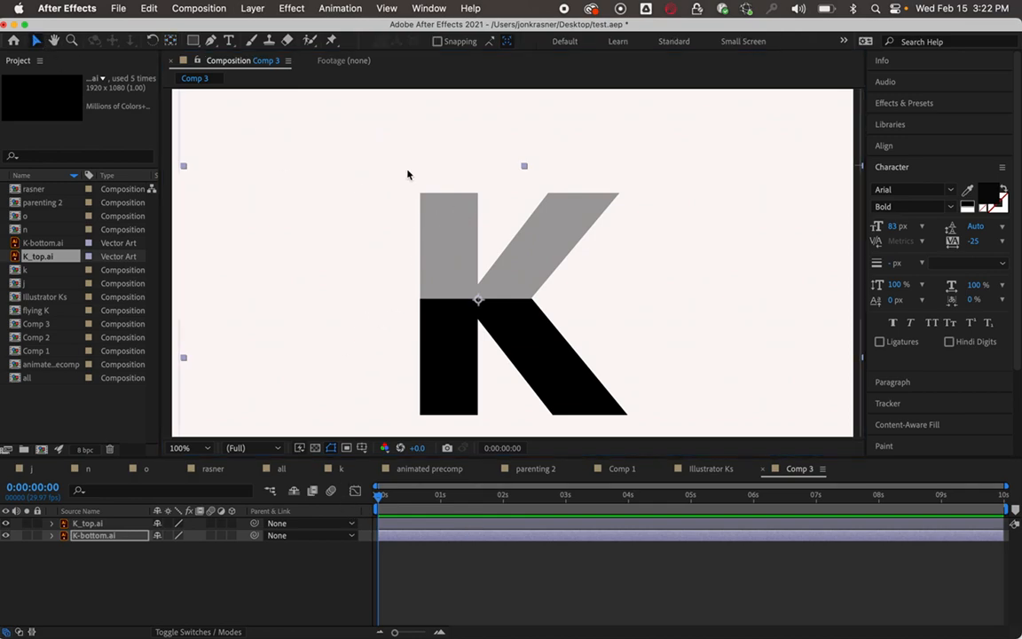
# Step: Move the K_top.ai layer's anchor point onto the same spot on the seam and deselect the layer
pyautogui.click(87, 523)
pyautogui.click(169, 40)
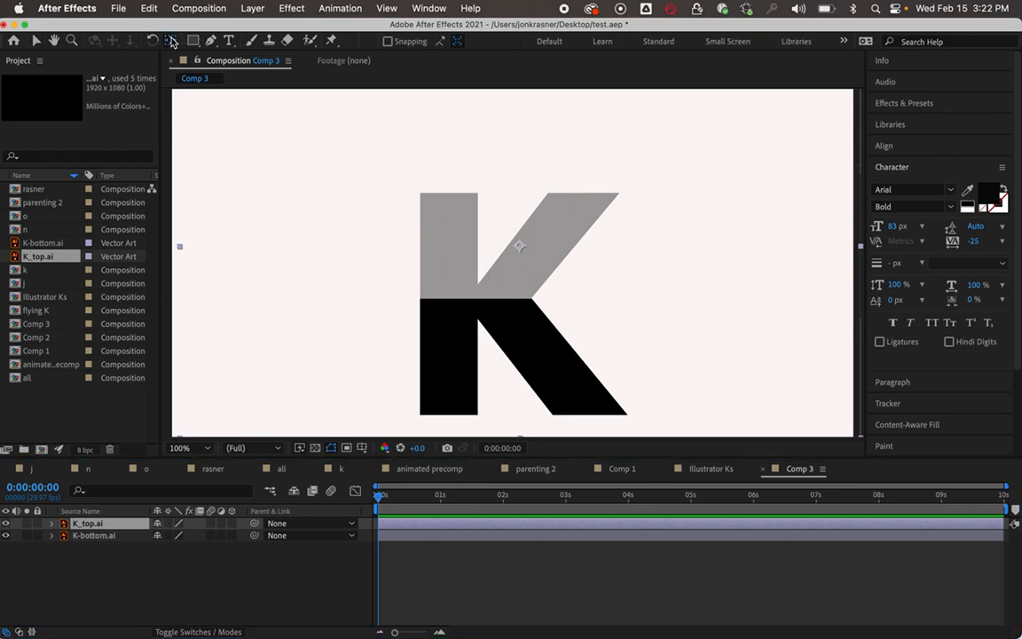
pyautogui.moveTo(520, 247); pyautogui.dragTo(480, 295)
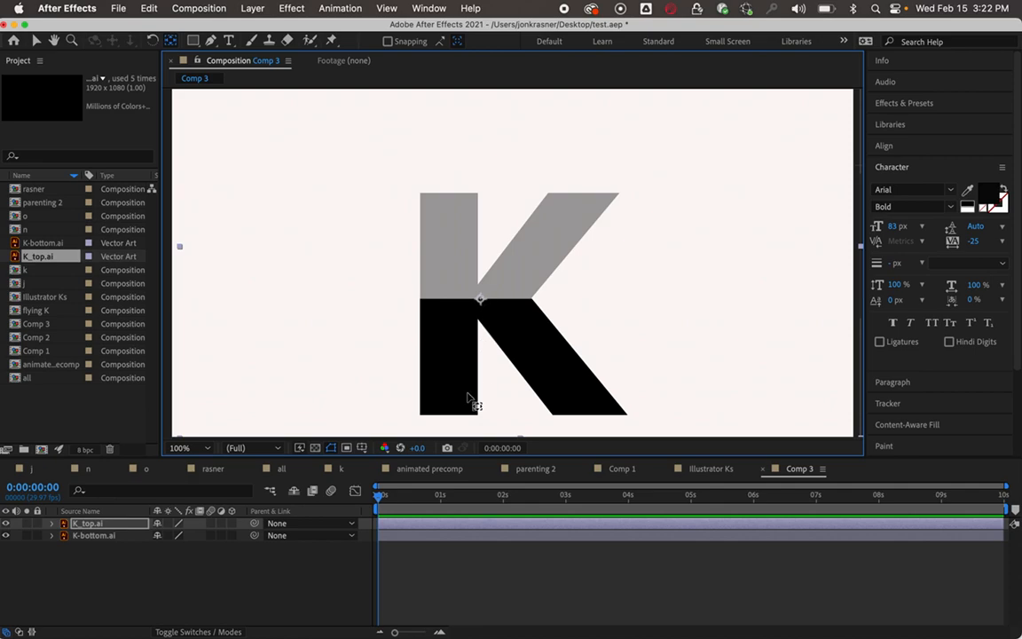
pyautogui.click(360, 588)
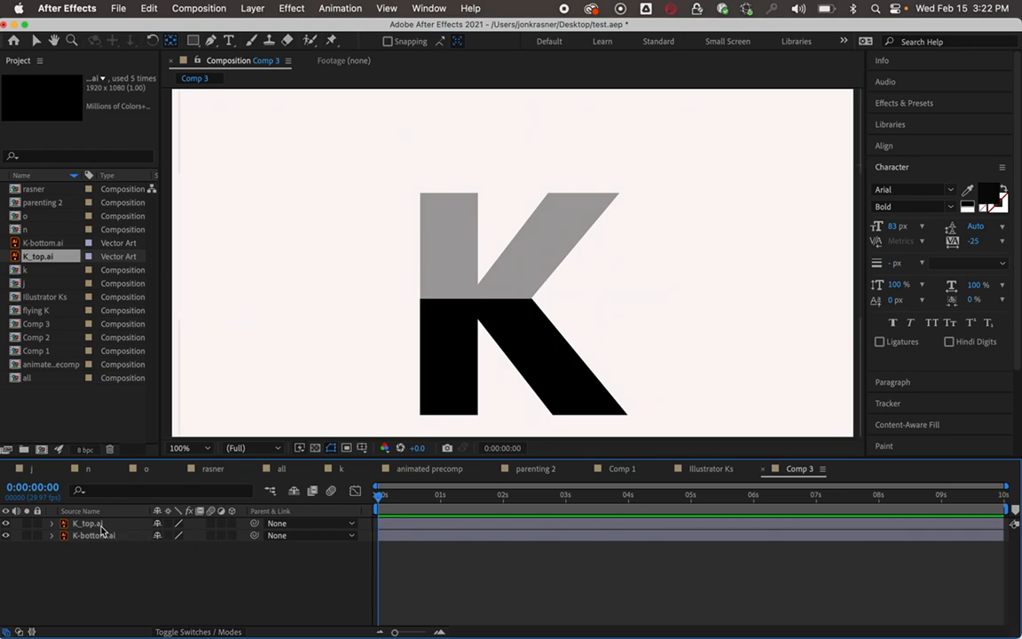
# Step: Make both K layers 3D and expand the K-bottom.ai layer's transform properties
pyautogui.click(231, 523)
pyautogui.click(231, 536)
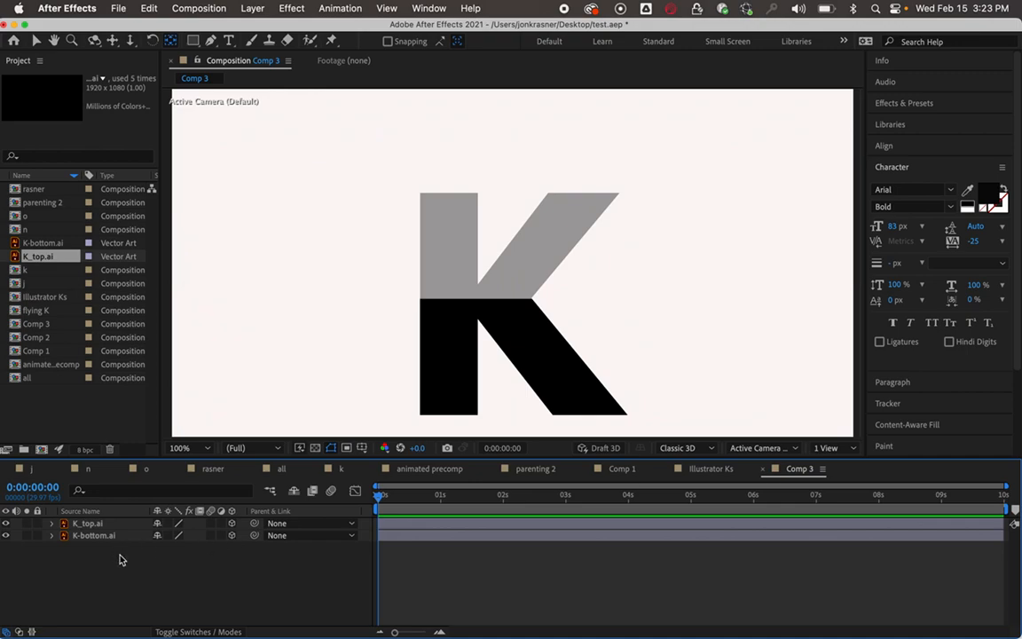
pyautogui.click(51, 536)
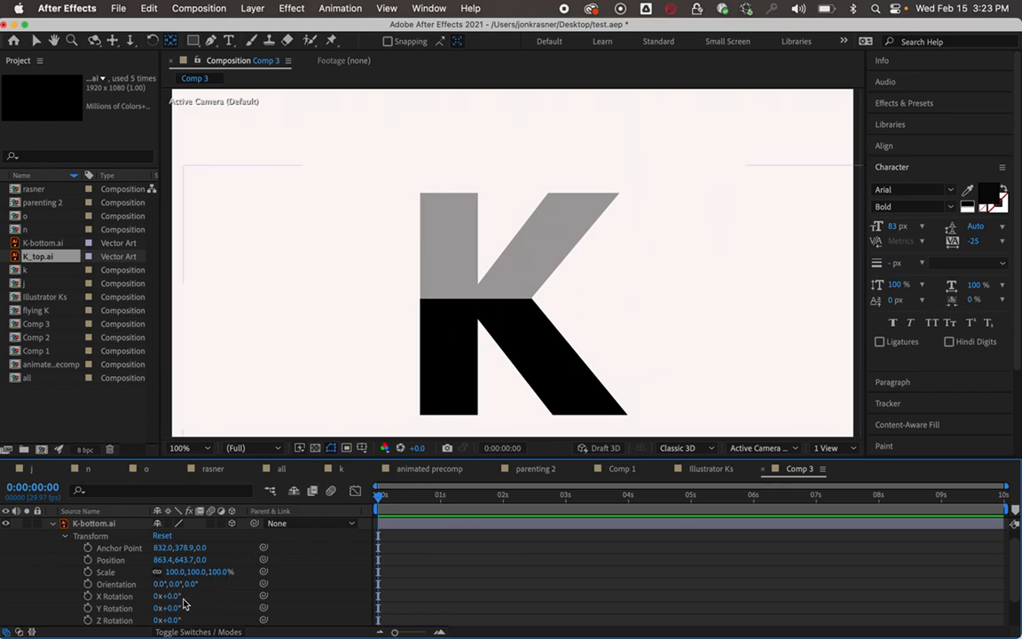
# Step: Try tilting the K-bottom.ai layer to -7° on its X Rotation, then collapse its properties
pyautogui.moveTo(161, 597); pyautogui.dragTo(182, 613)
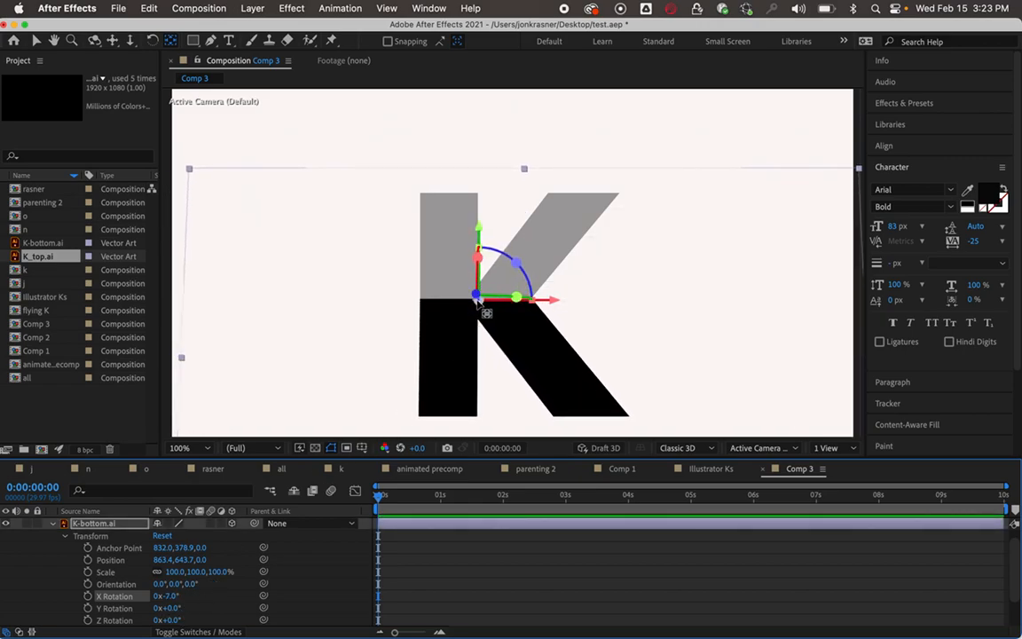
pyautogui.click(52, 522)
# Step: Try swinging the K_top.ai layer about its X axis, then set its X Rotation back to 0°
pyautogui.click(82, 523)
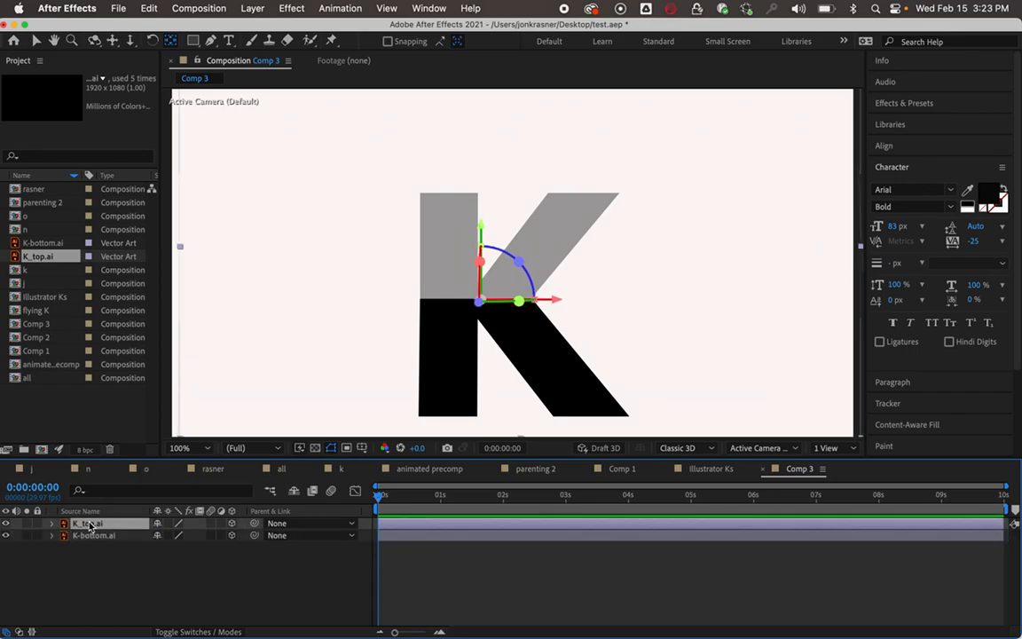
pyautogui.click(52, 524)
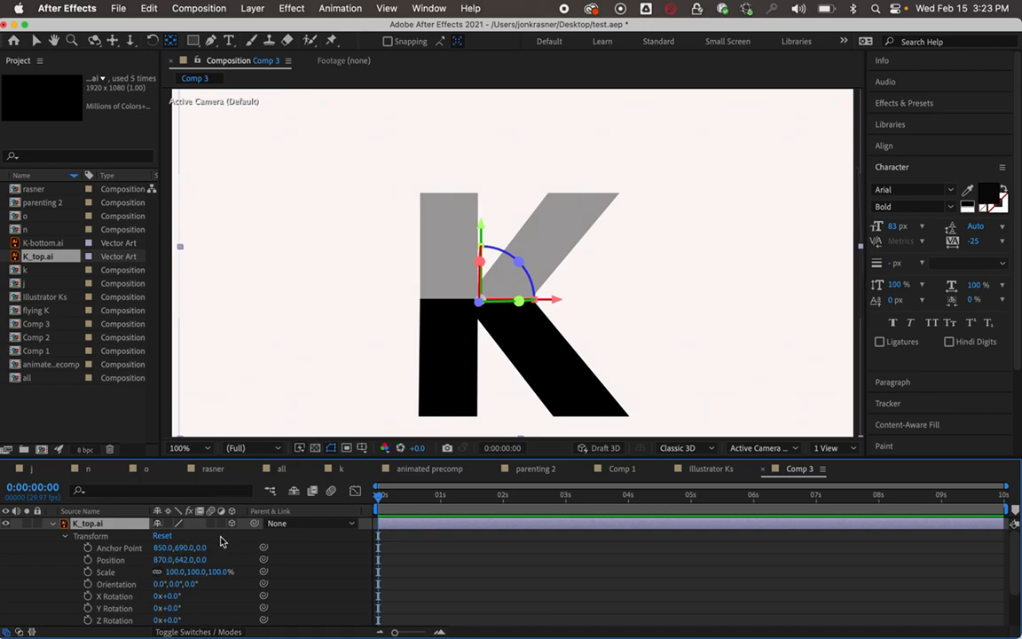
pyautogui.moveTo(169, 596); pyautogui.dragTo(217, 575)
pyautogui.moveTo(157, 604); pyautogui.dragTo(194, 583)
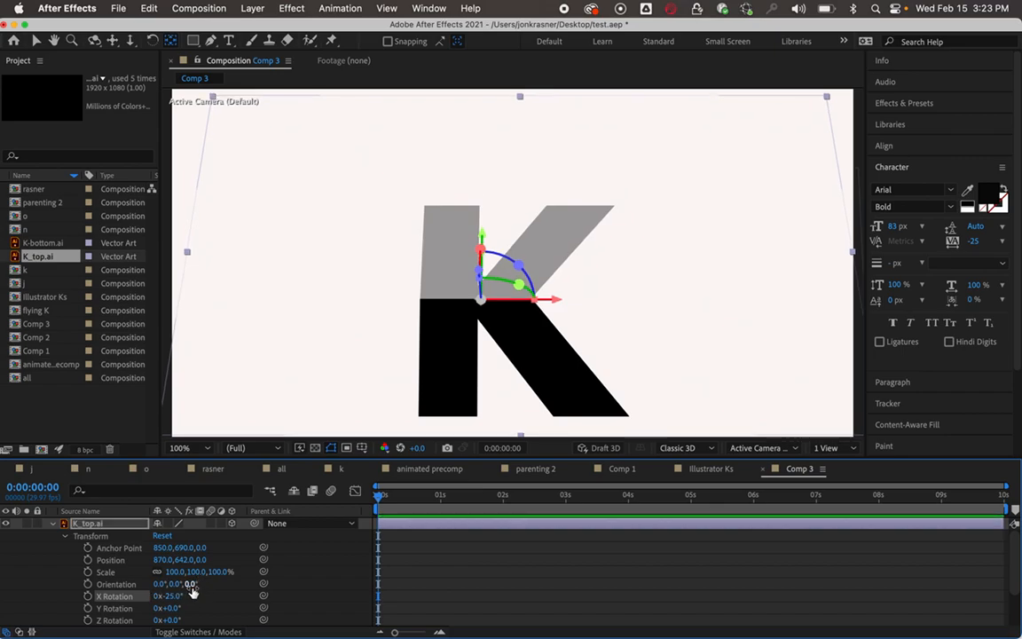
pyautogui.click(171, 595)
pyautogui.write('0')
pyautogui.press('Return')
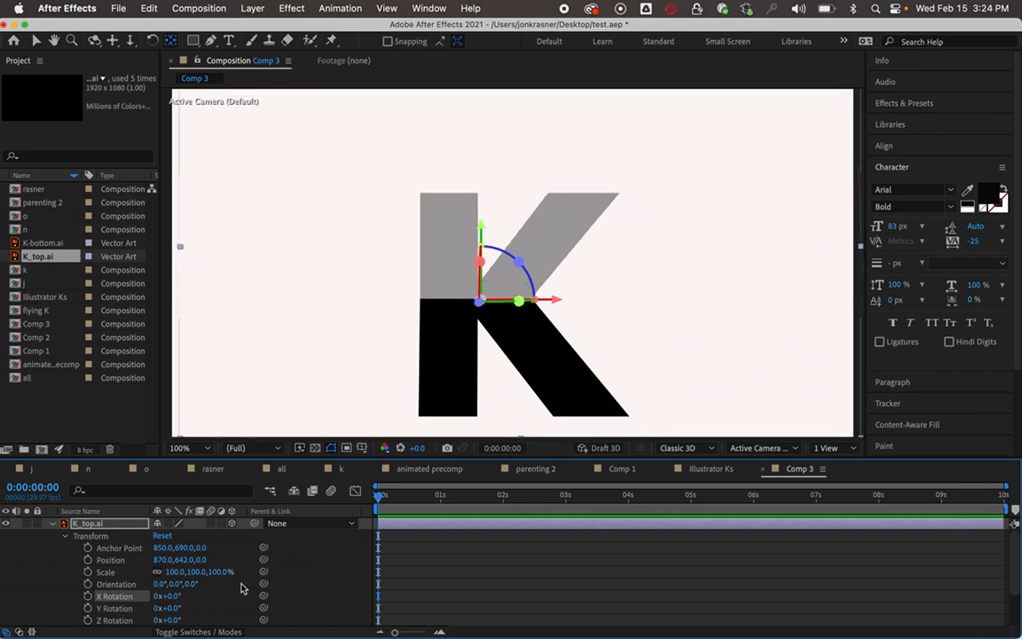
# Step: Keyframe the K_top.ai layer's X Rotation at 0° at the start, 65° at 0:00:00:13 and -84° at 0:00:01:00
pyautogui.click(88, 597)
pyautogui.click(406, 498)
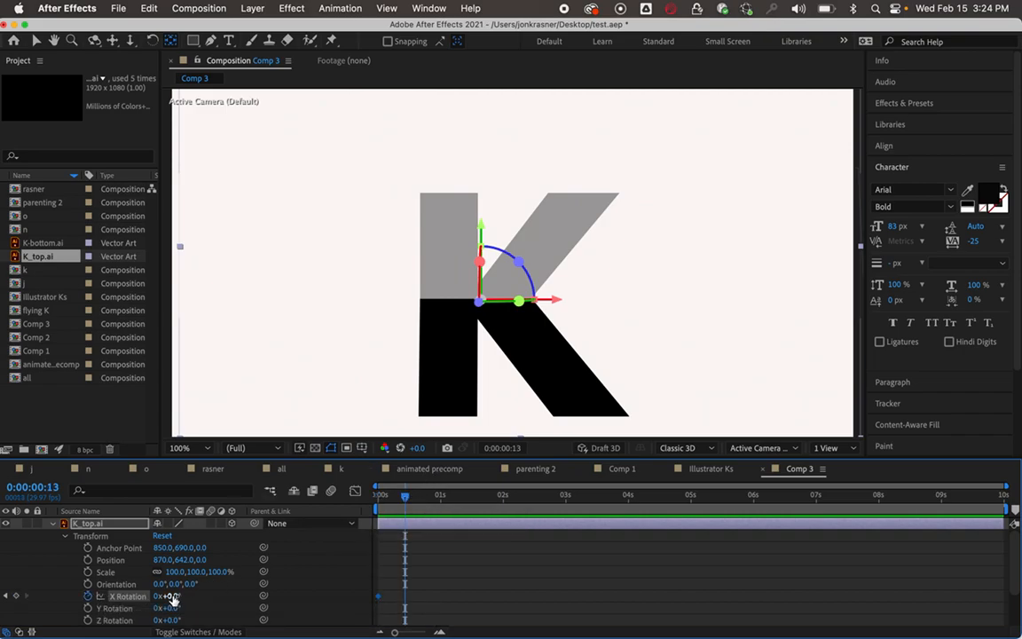
pyautogui.moveTo(167, 596); pyautogui.dragTo(215, 591)
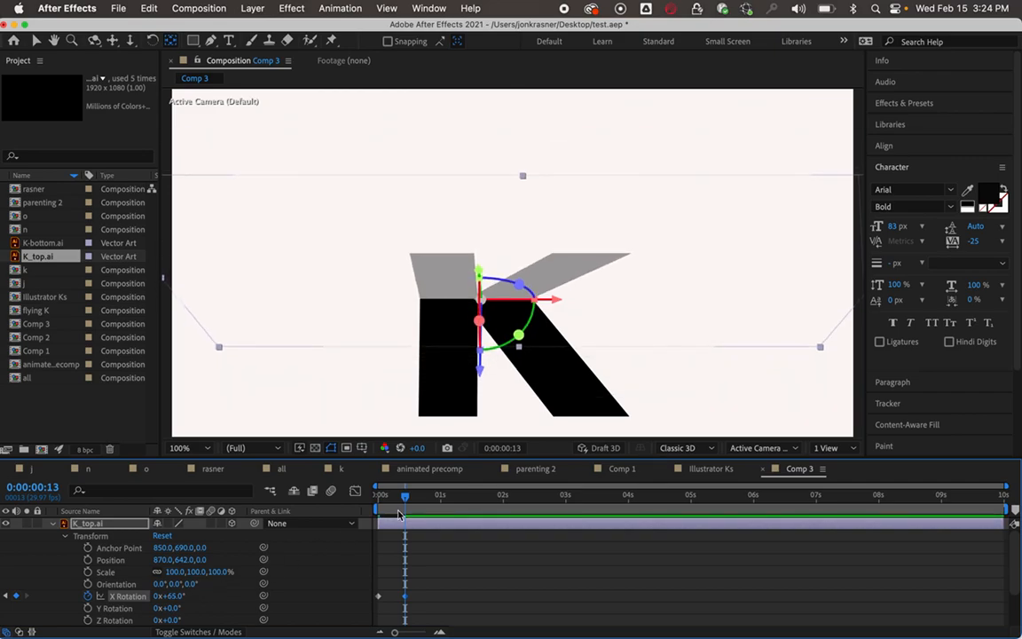
pyautogui.click(439, 502)
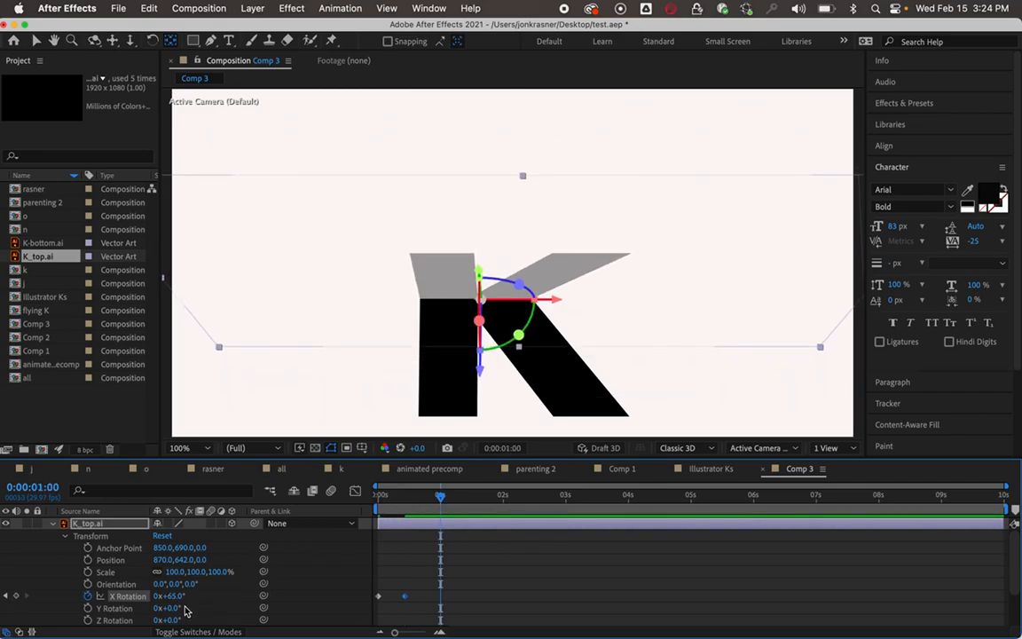
pyautogui.moveTo(168, 596); pyautogui.dragTo(82, 620)
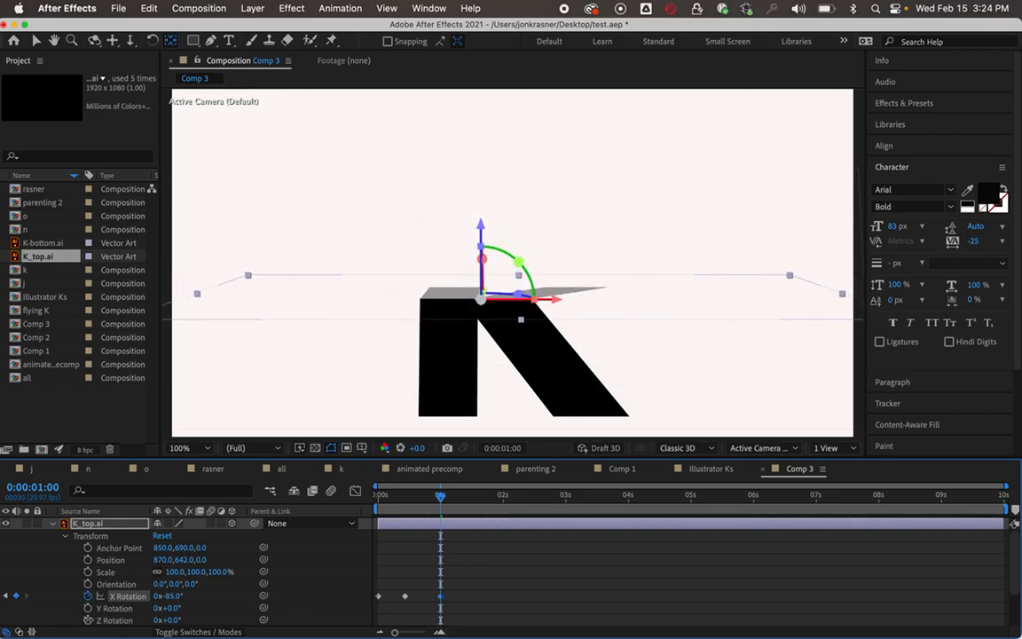
# Step: Copy the K_top.ai layer's three X Rotation keyframes and paste them at 0:00:01:12
pyautogui.click(474, 496)
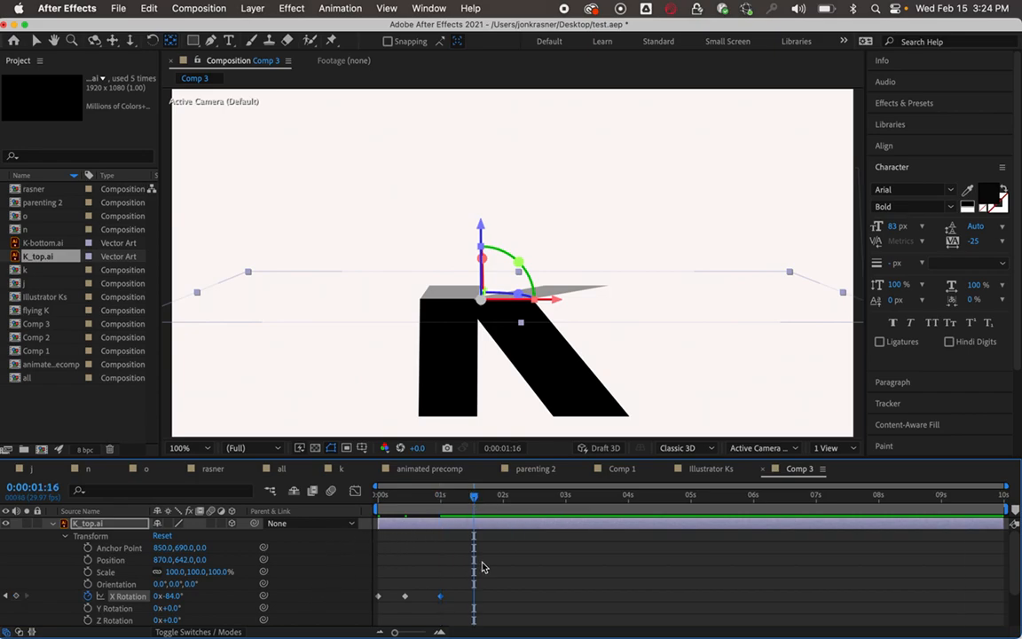
pyautogui.moveTo(454, 572); pyautogui.dragTo(374, 612)
pyautogui.press('cmd+c')
pyautogui.moveTo(475, 497); pyautogui.dragTo(465, 497)
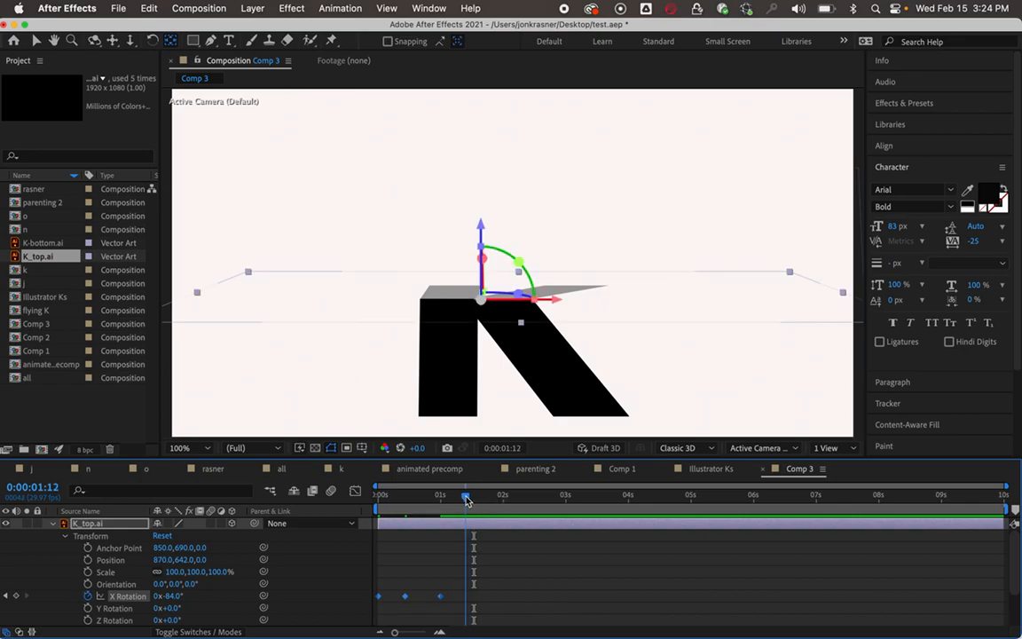
pyautogui.press('cmd+v')
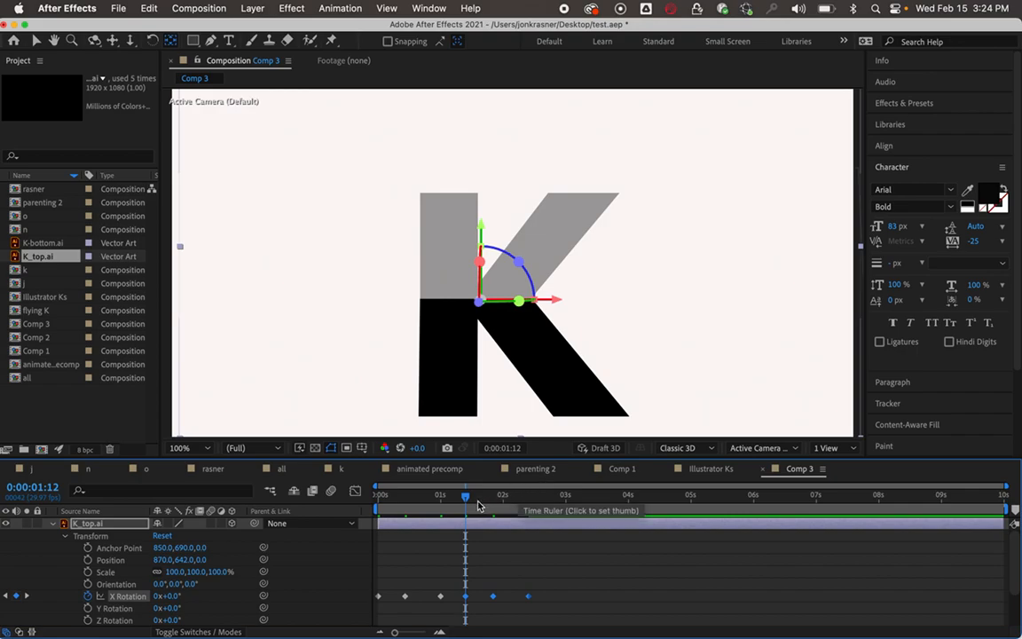
# Step: Repeat the copied K_top.ai rotation keyframes along the rest of the timeline, including at 0:00:04:15, 0:00:06:07 and 0:00:07:27, up to near the end
pyautogui.moveTo(464, 497); pyautogui.dragTo(661, 495)
pyautogui.press('cmd+v')
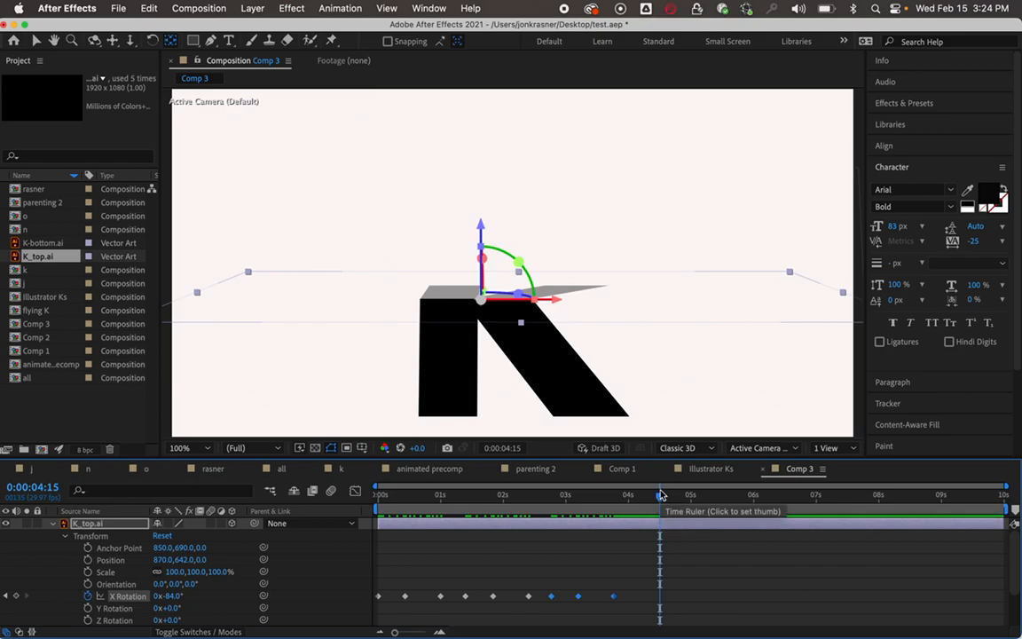
pyautogui.press('cmd+v')
pyautogui.click(769, 500)
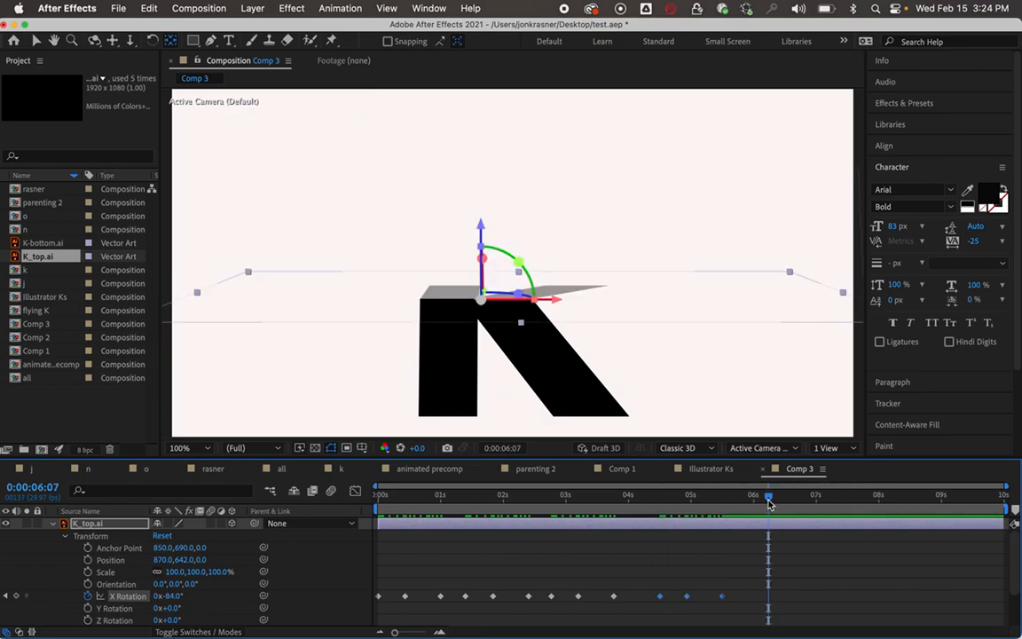
pyautogui.press('cmd+v')
pyautogui.click(874, 501)
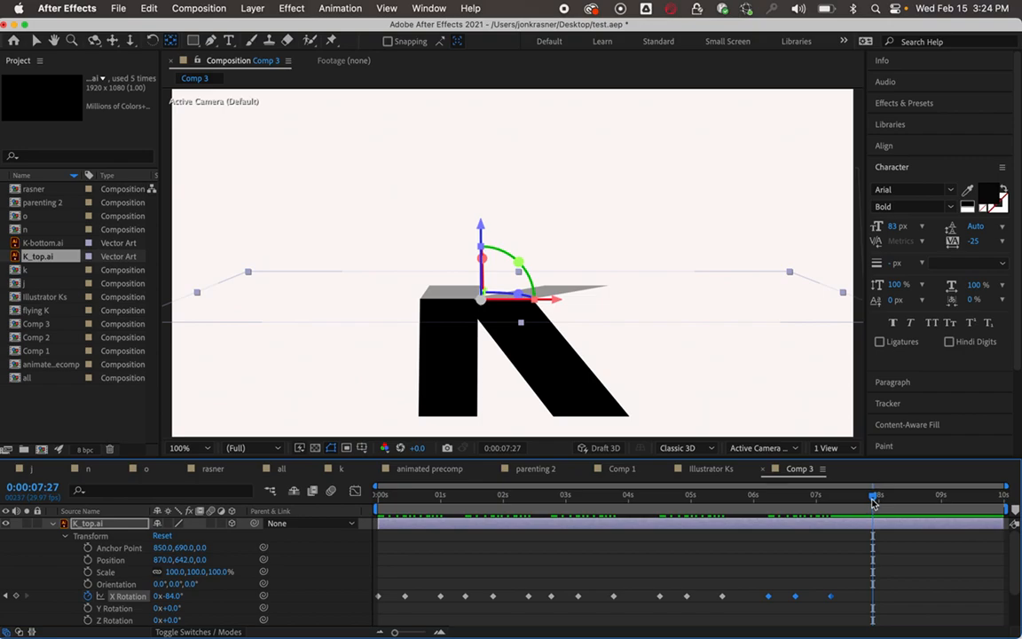
pyautogui.press('cmd+v')
pyautogui.click(963, 499)
pyautogui.press('cmd+v')
# Step: Preview the top half's rotation animation from the start of the composition
pyautogui.press('Home')
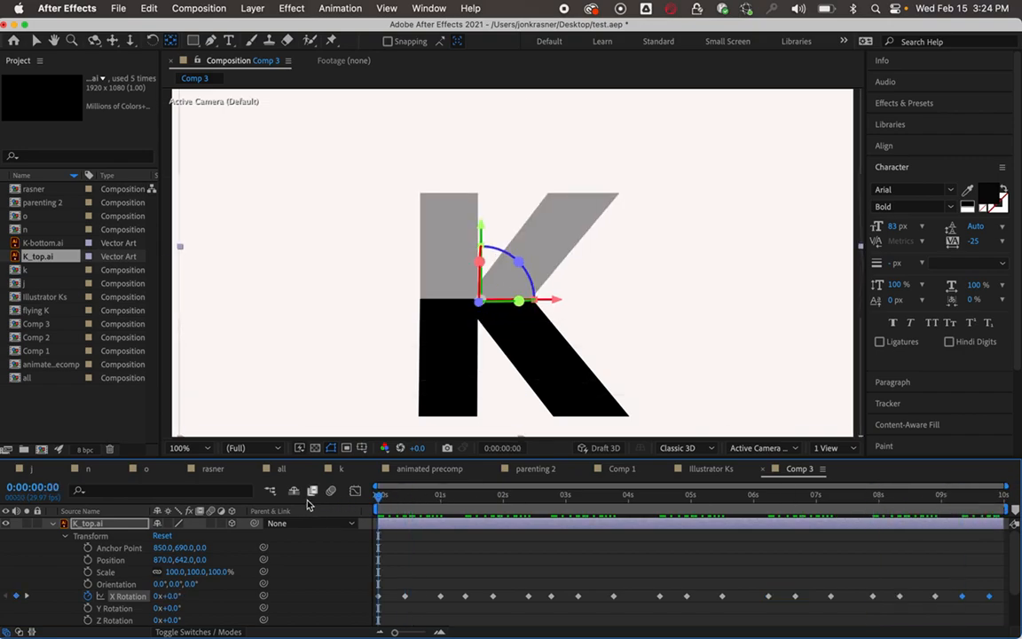
pyautogui.press('space')
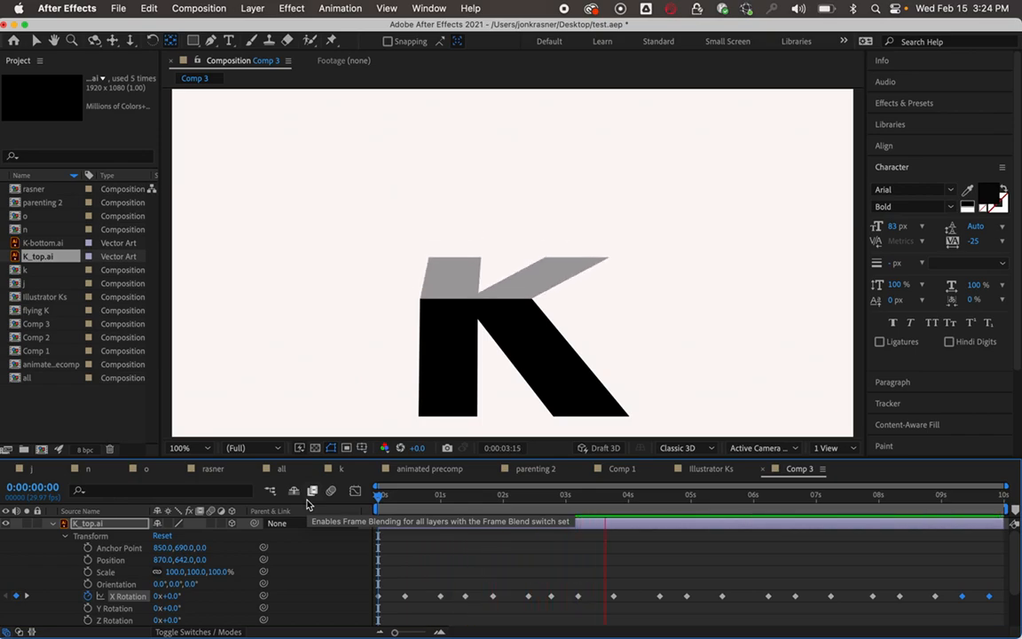
pyautogui.press('space')
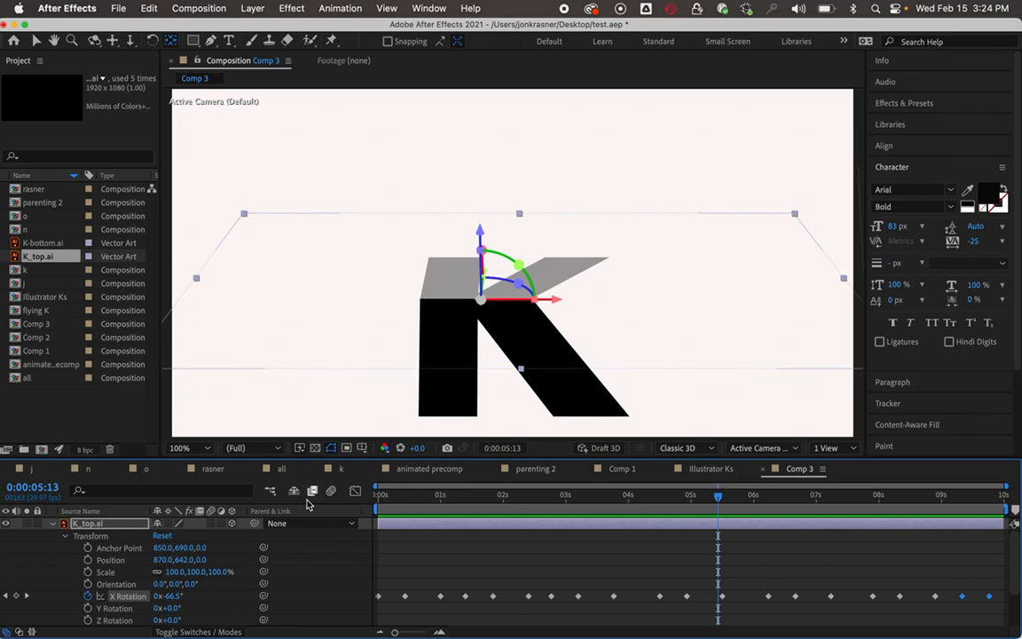
# Step: Set the K-bottom.ai layer's X Rotation to 0° at the start of the timeline, with the K_top.ai layer's properties collapsed
pyautogui.click(54, 524)
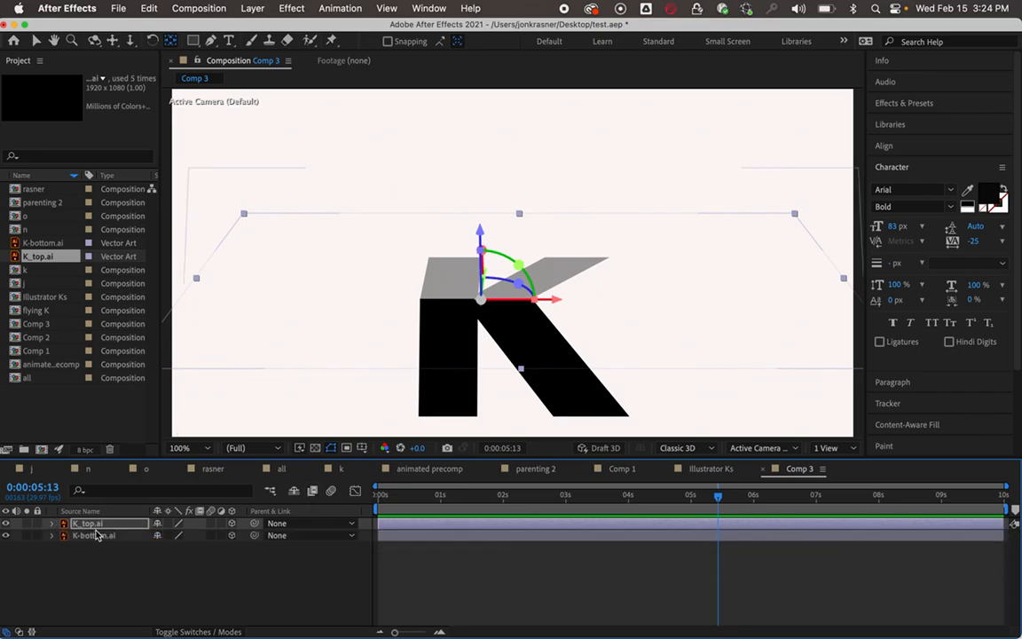
pyautogui.click(52, 535)
pyautogui.click(382, 496)
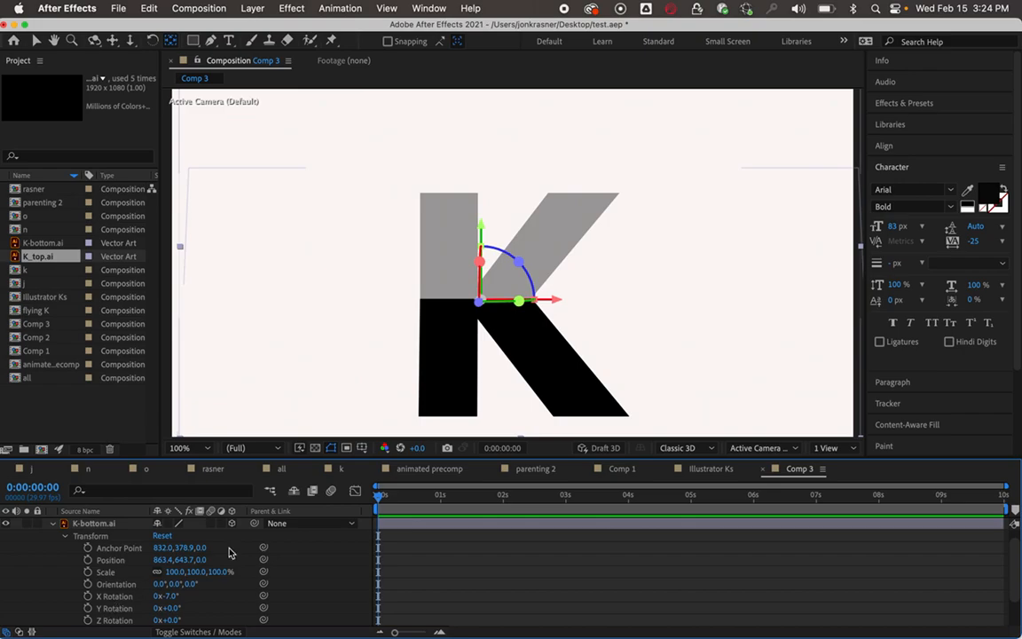
pyautogui.click(169, 596)
pyautogui.write('0')
pyautogui.press('Return')
# Step: Animate the K-bottom.ai layer's X Rotation from 0° at the start, with keyframes at 0:00:00:11 and at 0:00:00:22, the last at 122°
pyautogui.click(88, 597)
pyautogui.click(401, 495)
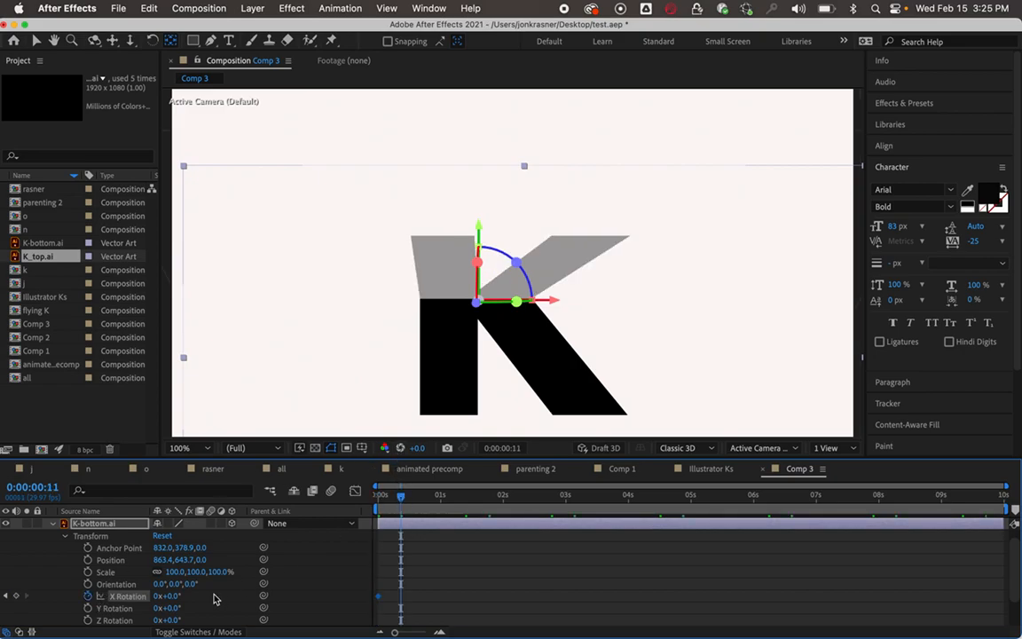
pyautogui.moveTo(169, 597); pyautogui.dragTo(294, 579)
pyautogui.click(427, 496)
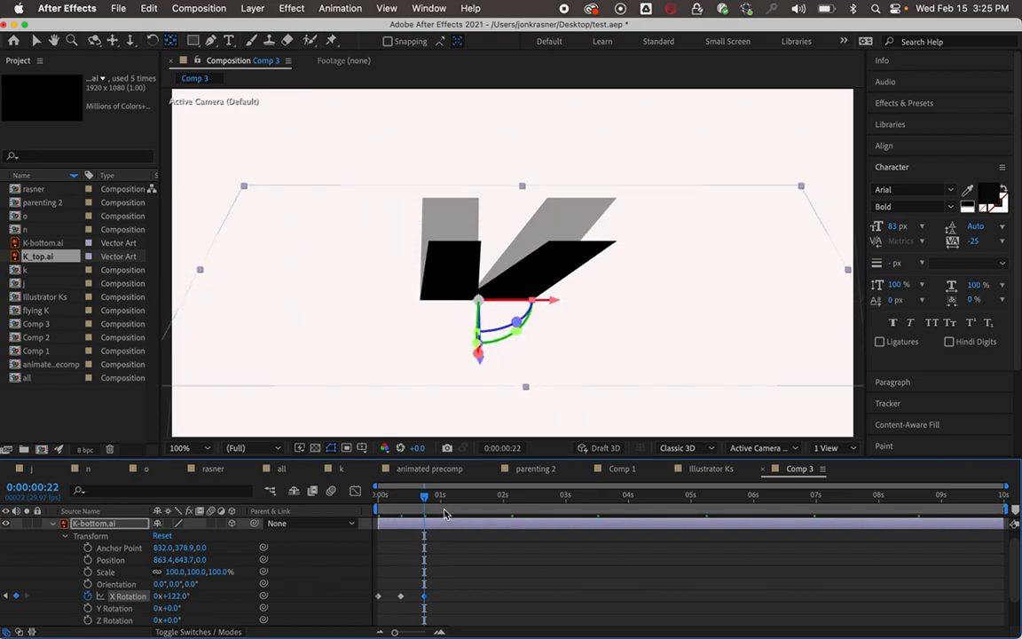
# Step: Duplicate the K-bottom.ai layer's three X Rotation keyframes at 0:00:01:01 and again shortly after two seconds
pyautogui.moveTo(436, 575); pyautogui.dragTo(364, 614)
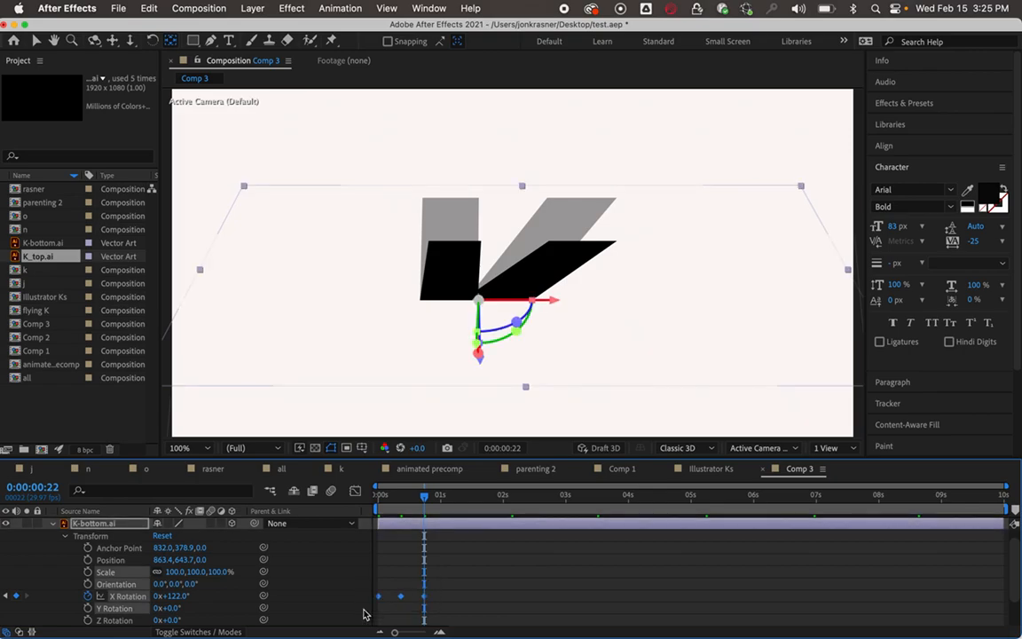
pyautogui.click(443, 494)
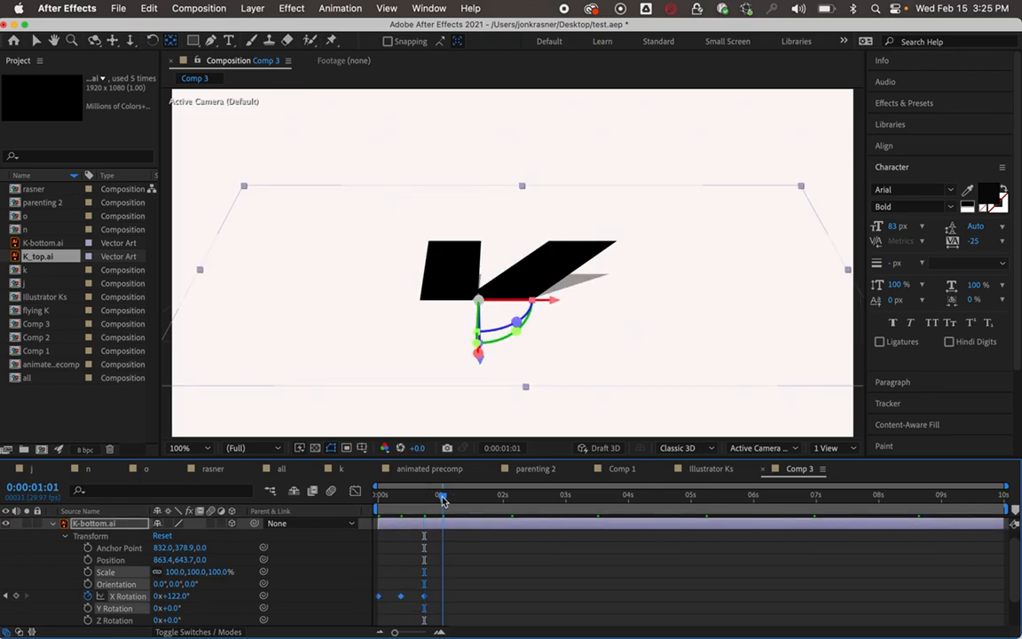
pyautogui.hotkey('ctrl', 'v')
pyautogui.click(518, 502)
pyautogui.hotkey('ctrl', 'v')
# Step: Duplicate all nine K-bottom.ai rotation keyframes after three seconds and again between six and seven seconds to fill the timeline
pyautogui.moveTo(594, 573); pyautogui.dragTo(365, 628)
pyautogui.click(585, 495)
pyautogui.hotkey('ctrl', 'v')
pyautogui.click(799, 497)
pyautogui.hotkey('ctrl', 'v')
# Step: Preview both halves of the K rotating together from the start of the composition
pyautogui.moveTo(428, 499); pyautogui.dragTo(355, 502)
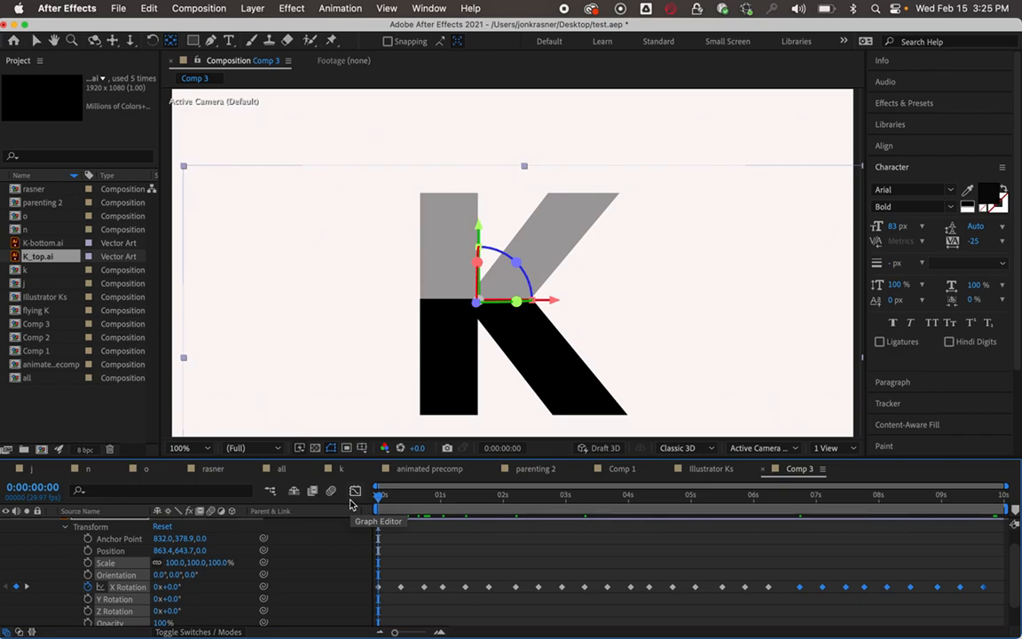
pyautogui.press('space')
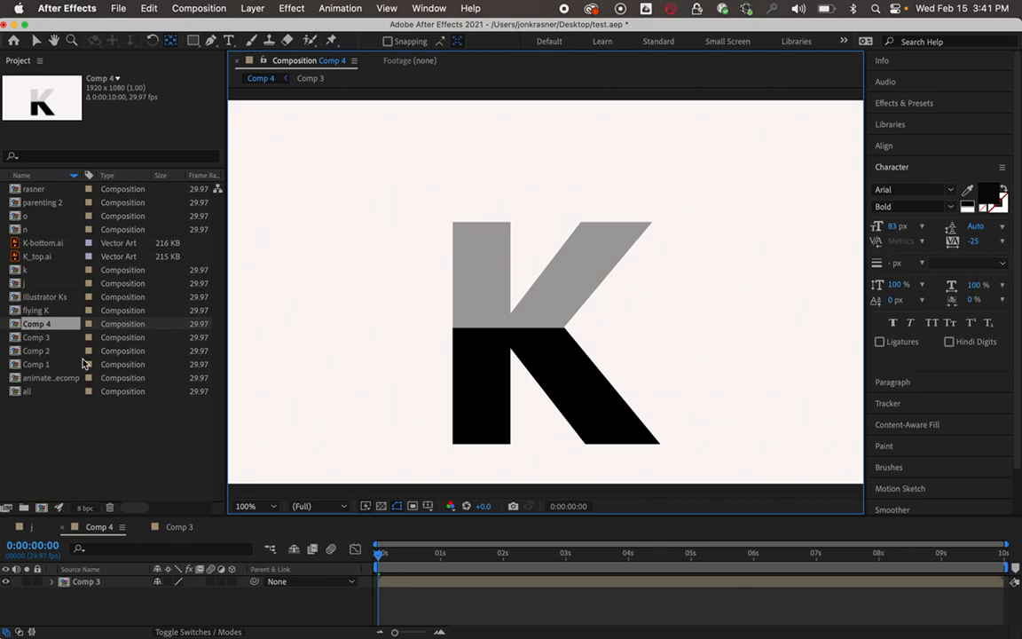
# Step: Enlarge the timeline area and preview Comp 4 with the nested Comp 3 animation
pyautogui.click(20, 341)
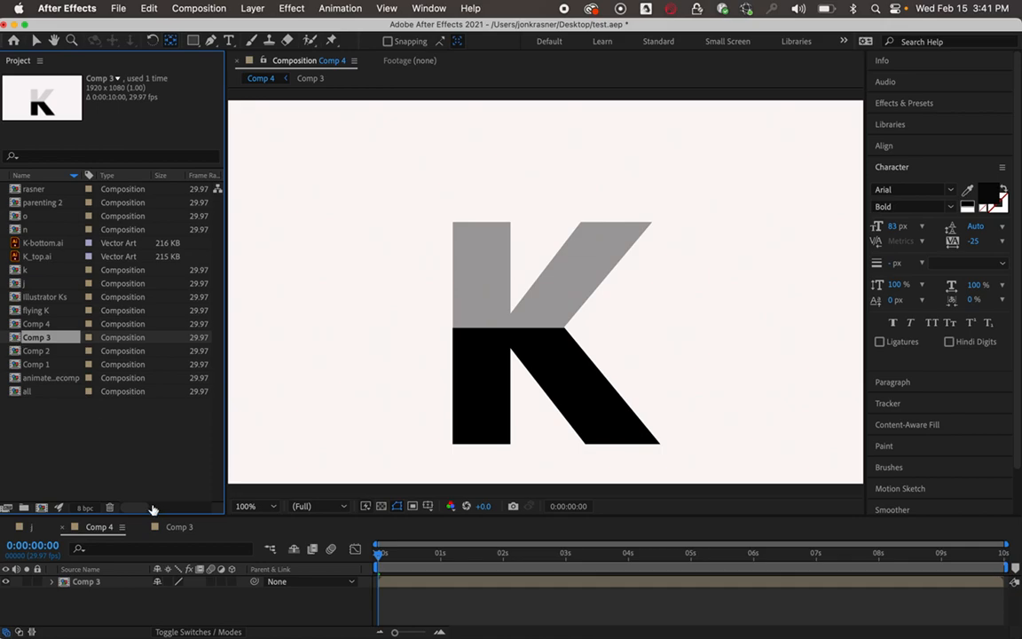
pyautogui.moveTo(149, 516); pyautogui.dragTo(149, 438)
pyautogui.click(312, 504)
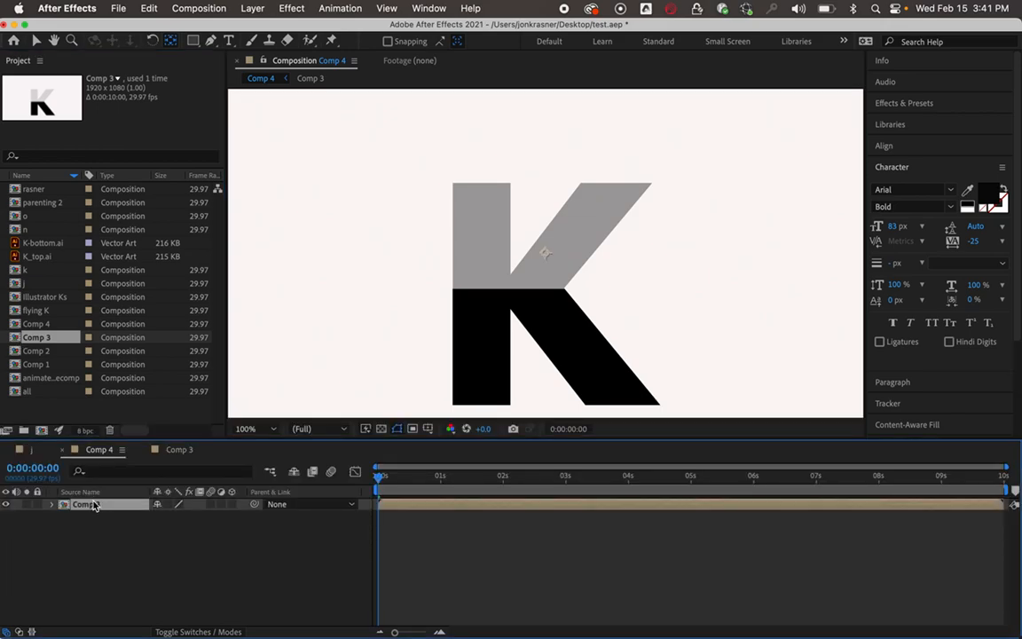
pyautogui.press('space')
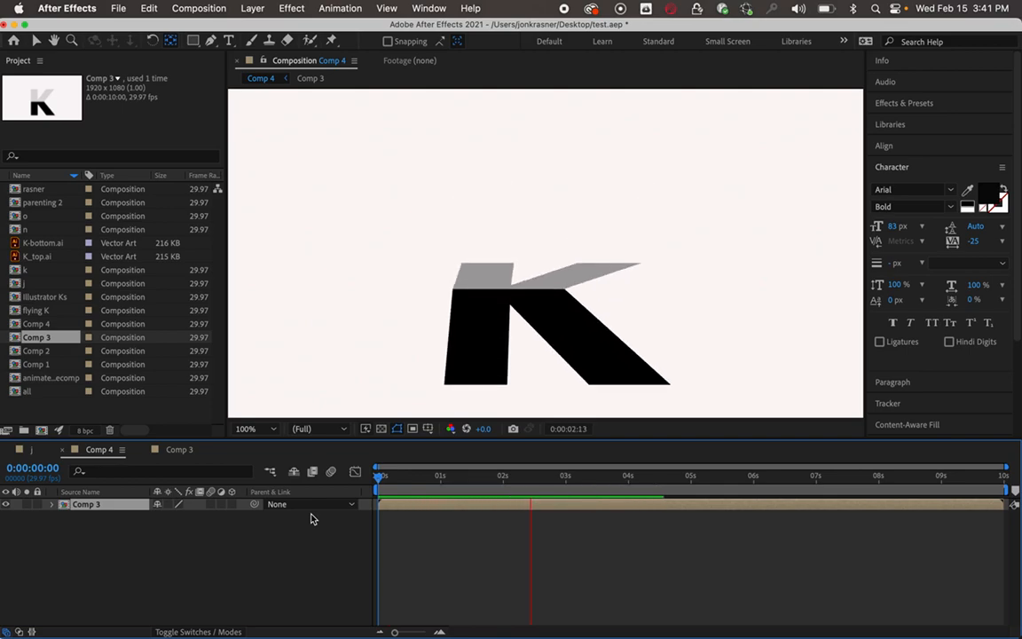
pyautogui.press('space')
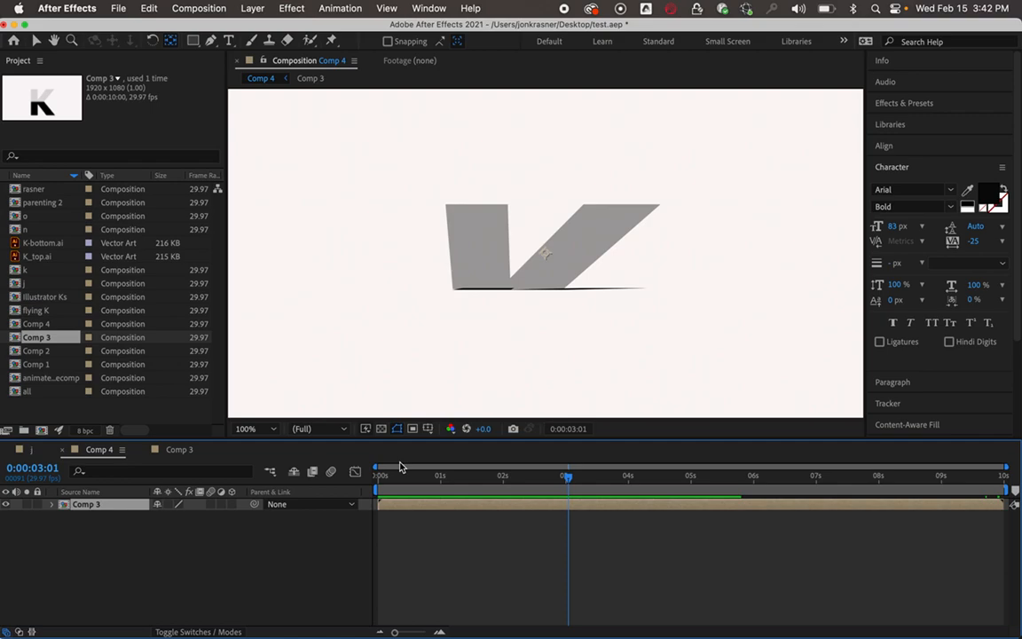
# Step: Return to the start of Comp 4, make the Comp 3 layer 3D and expand its transform properties
pyautogui.press('Home')
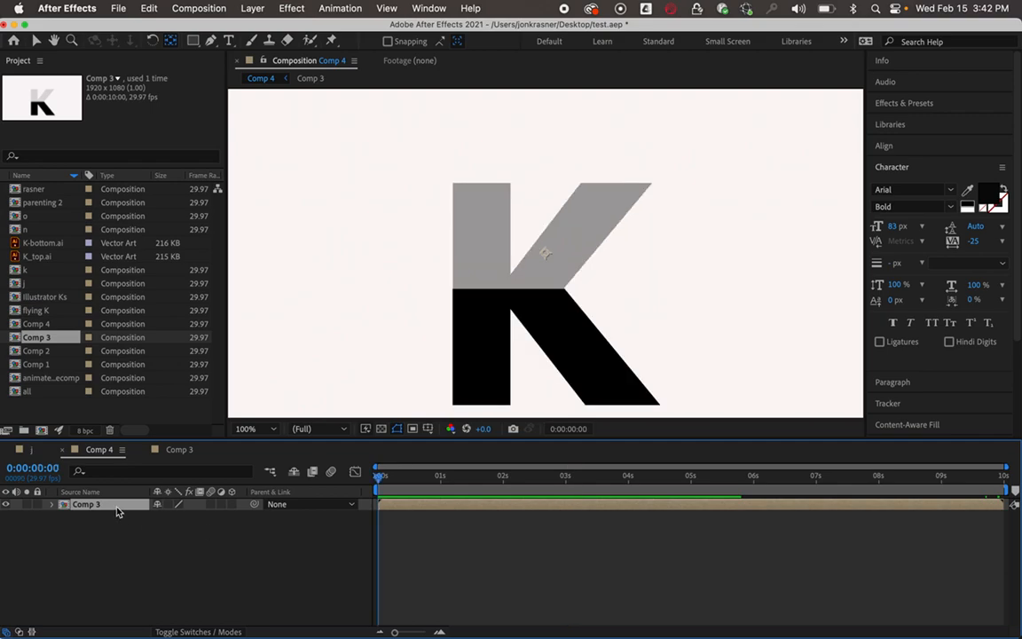
pyautogui.click(231, 504)
pyautogui.click(53, 505)
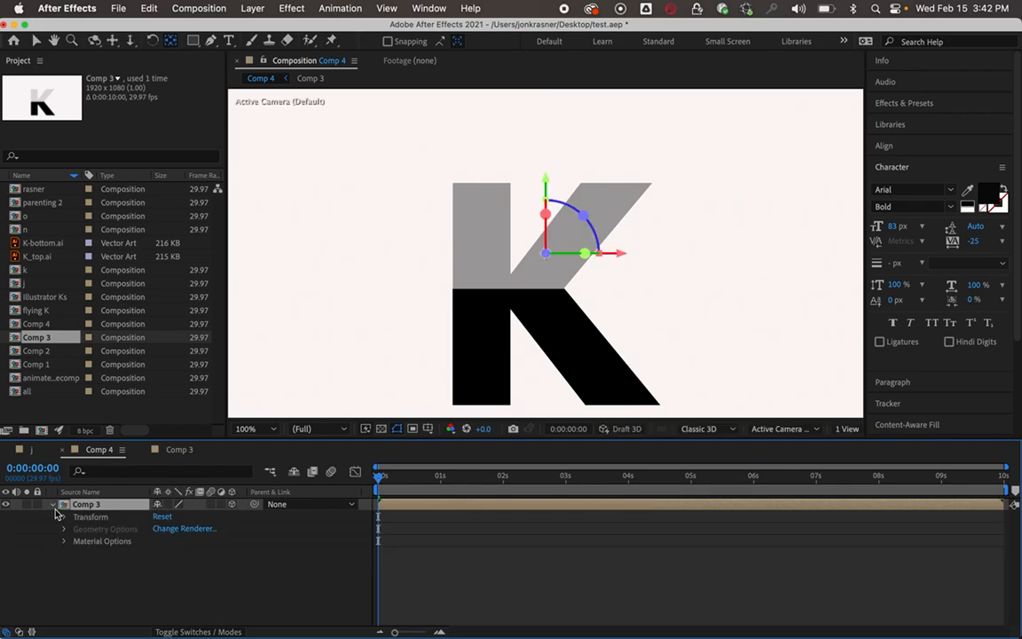
pyautogui.click(64, 518)
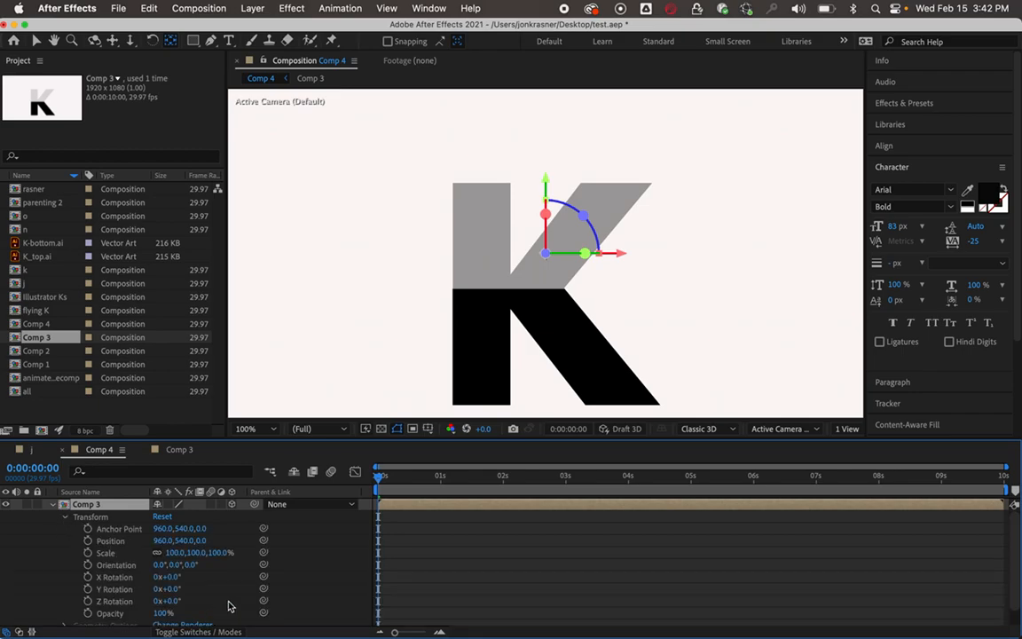
# Step: Try rotating the Comp 3 layer about its Y axis and its X axis, undoing each rotation
pyautogui.moveTo(167, 589); pyautogui.dragTo(117, 595)
pyautogui.press('super+z')
pyautogui.moveTo(172, 579)
pyautogui.mouseDown()
pyautogui.moveTo(147, 584)
pyautogui.moveTo(178, 590)
pyautogui.mouseUp()
pyautogui.press('super+z')
# Step: Scale the Comp 3 layer down to 13%
pyautogui.press(',')
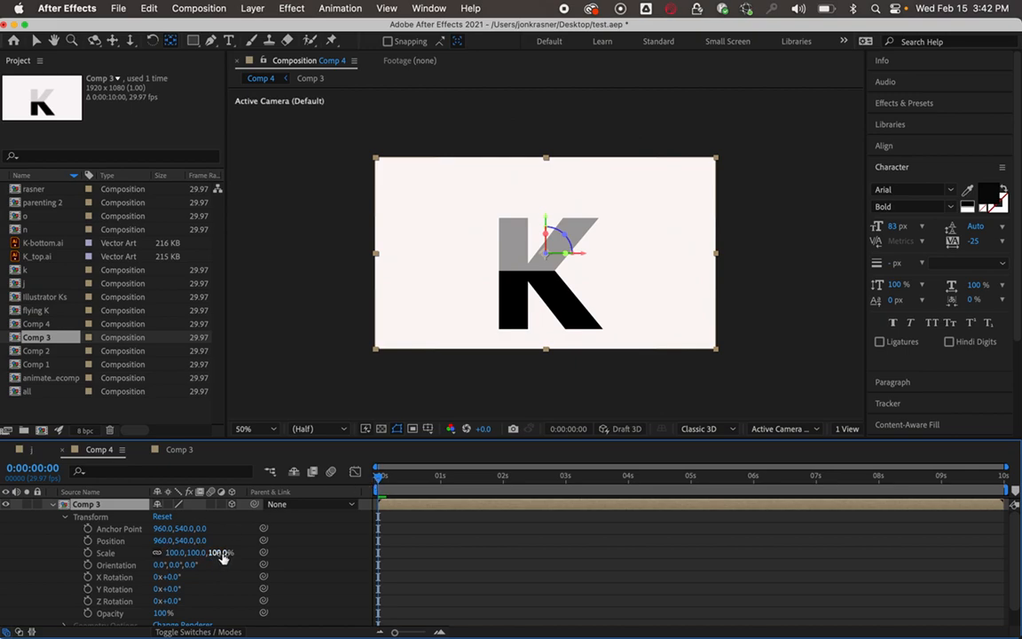
pyautogui.moveTo(222, 555); pyautogui.dragTo(165, 564)
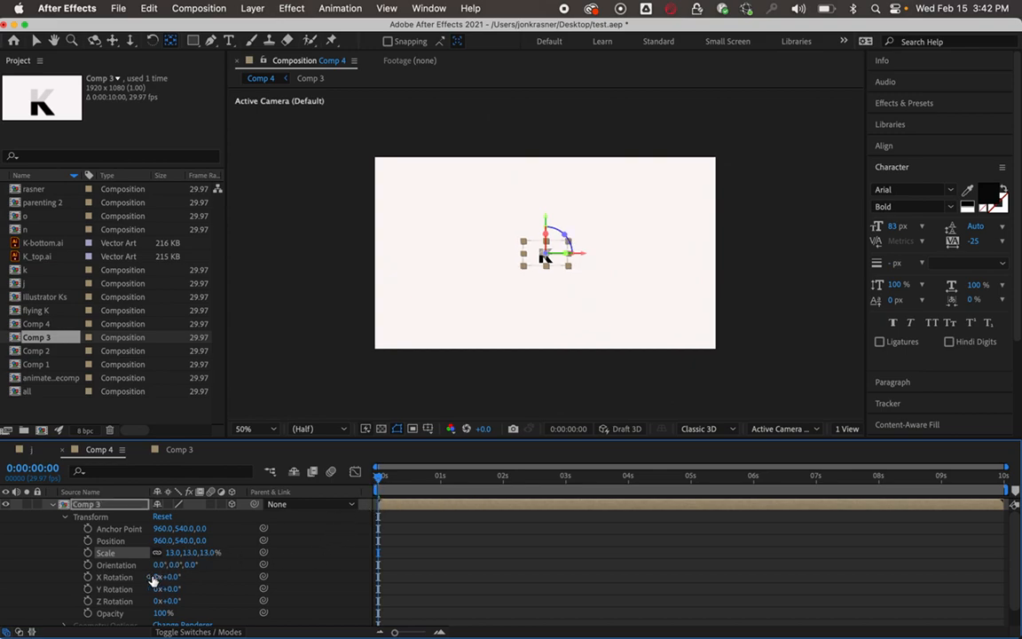
# Step: Start scale and position keyframes for the Comp 3 layer at 0:00, placing it beside the frame's lower-left corner at about -136, 1024
pyautogui.click(88, 552)
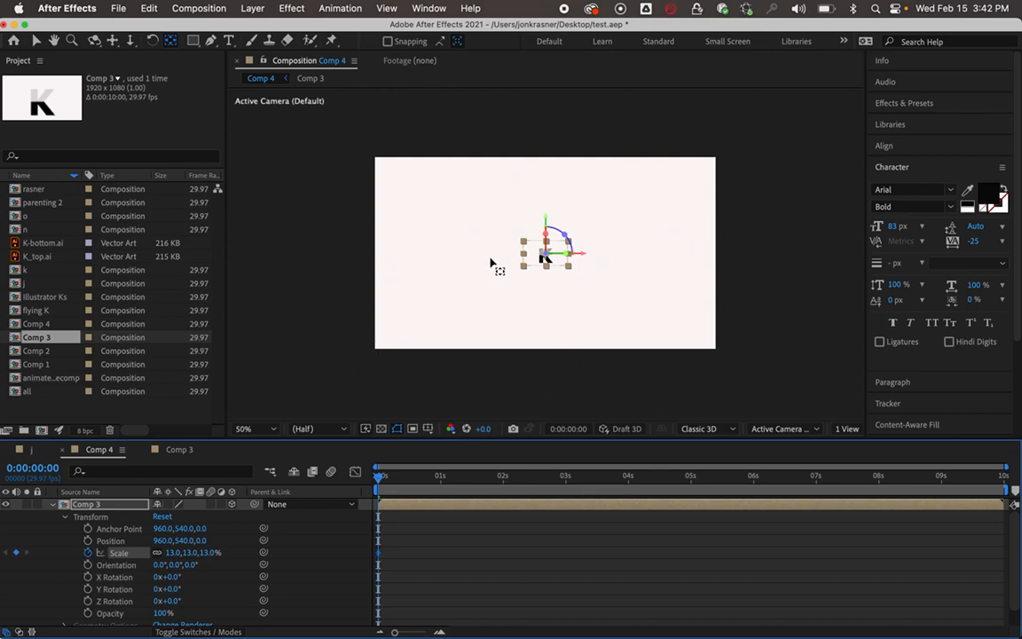
pyautogui.press('v')
pyautogui.click(543, 259)
pyautogui.moveTo(544, 259); pyautogui.dragTo(348, 262)
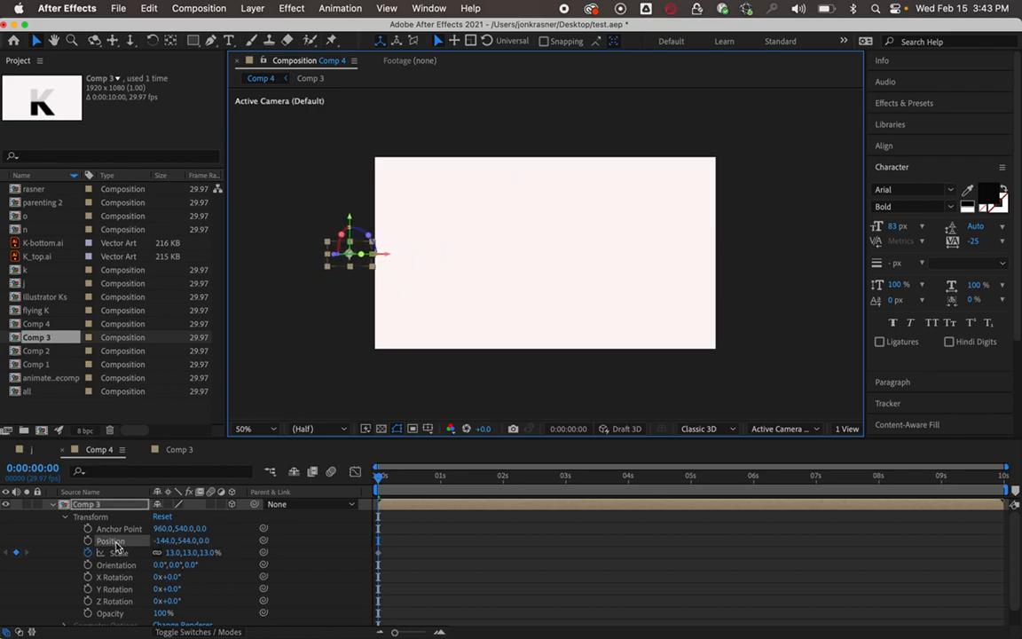
pyautogui.click(89, 541)
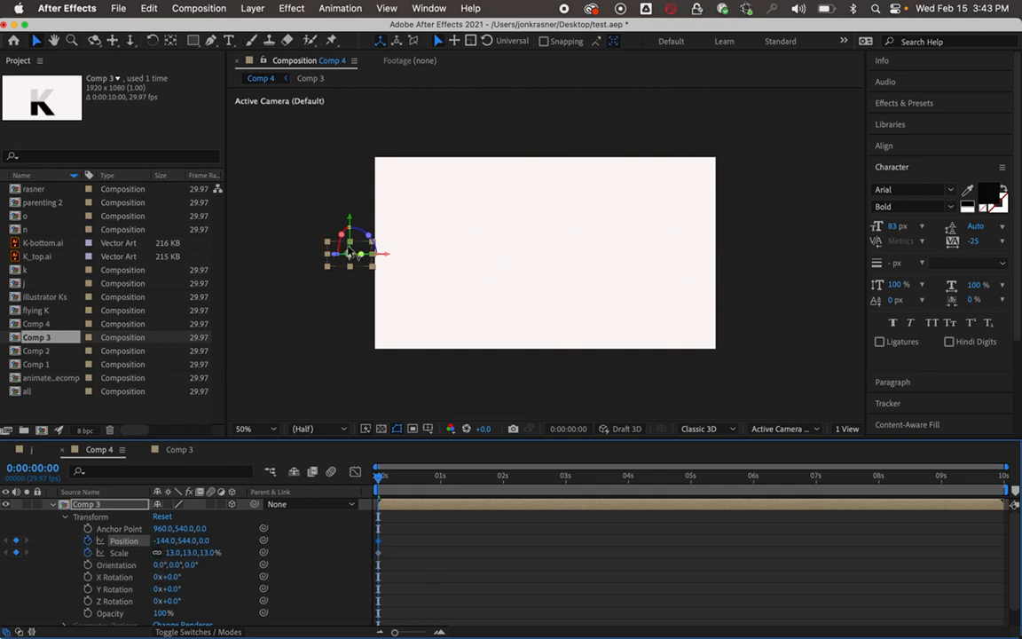
pyautogui.click(346, 223)
pyautogui.moveTo(347, 258); pyautogui.dragTo(349, 344)
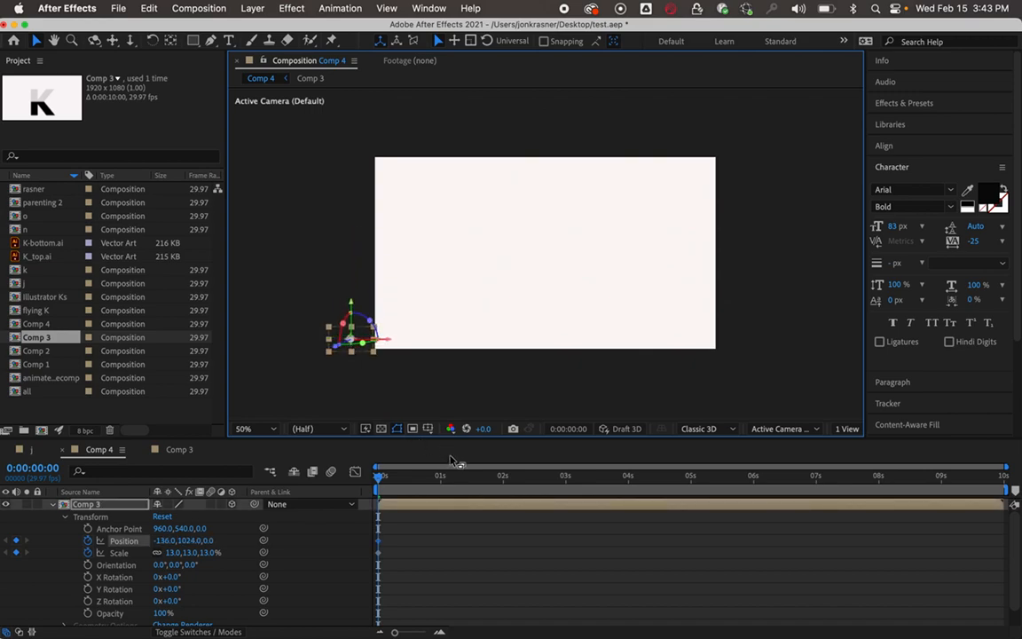
# Step: At 0:00:01:13, keyframe the Comp 3 layer's position near the frame's centre, at about 784, 584
pyautogui.click(468, 477)
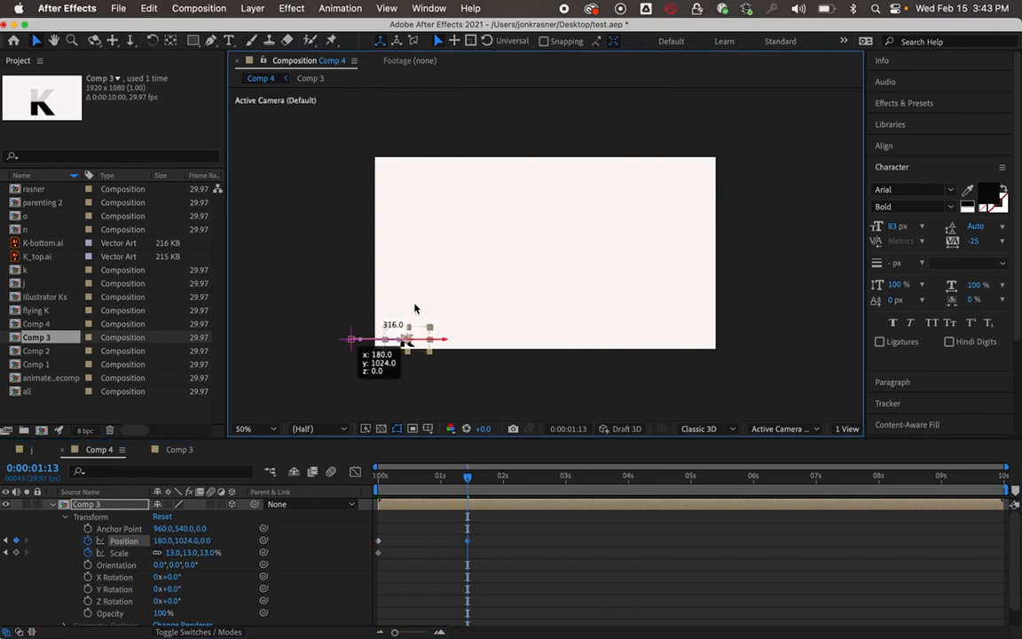
pyautogui.click(373, 389)
pyautogui.moveTo(353, 342); pyautogui.dragTo(518, 263)
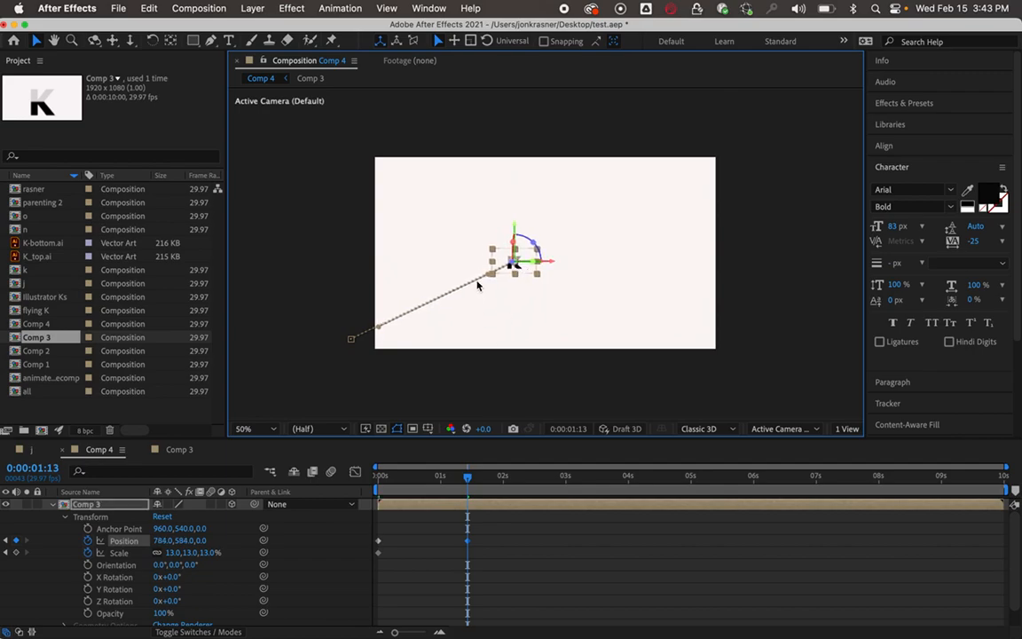
# Step: Bend the motion path into an S-shaped curve using the handles of both position keyframes, and preview the flight from the start
pyautogui.moveTo(489, 279); pyautogui.dragTo(508, 363)
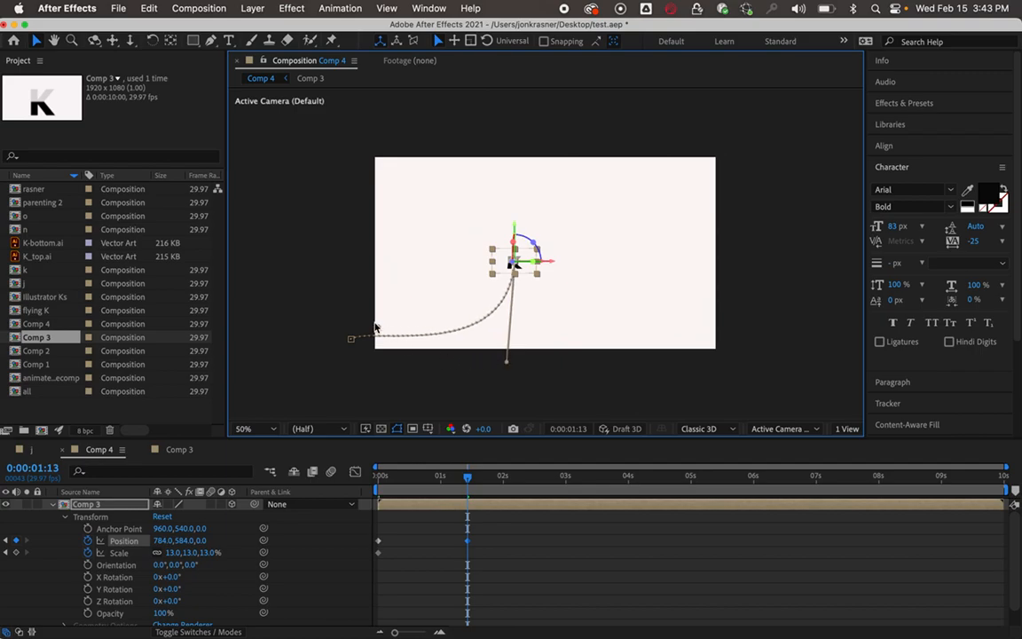
pyautogui.moveTo(378, 331); pyautogui.dragTo(428, 272)
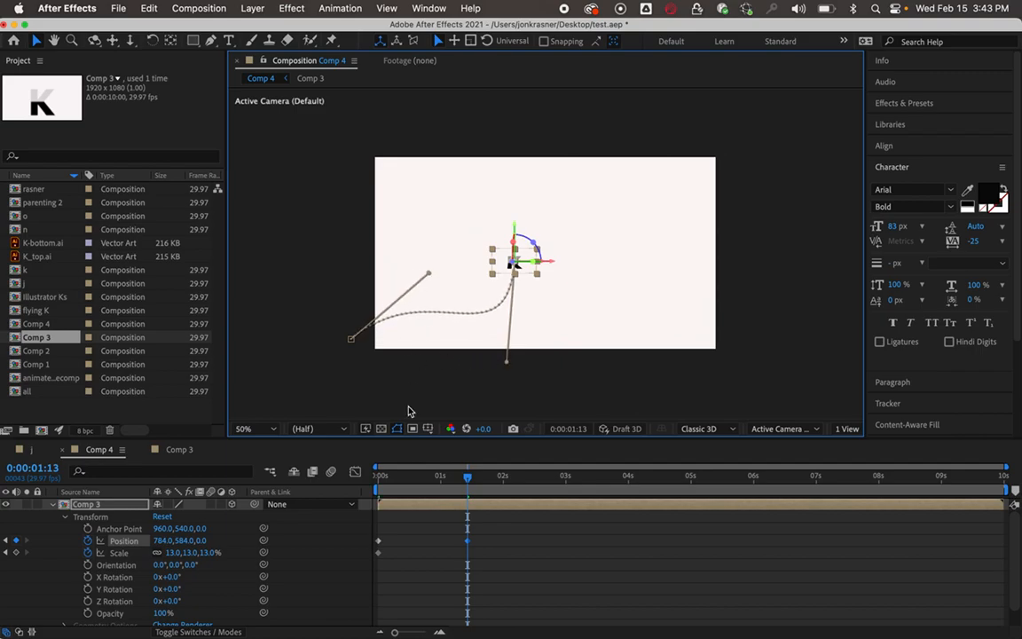
pyautogui.moveTo(410, 475); pyautogui.dragTo(377, 478)
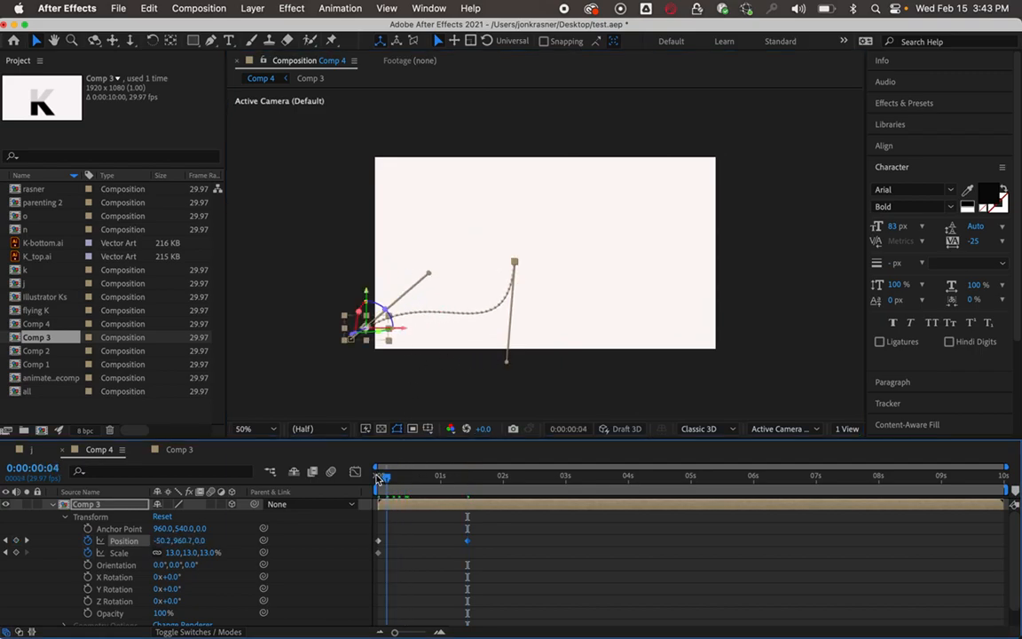
pyautogui.click(313, 395)
pyautogui.press('space')
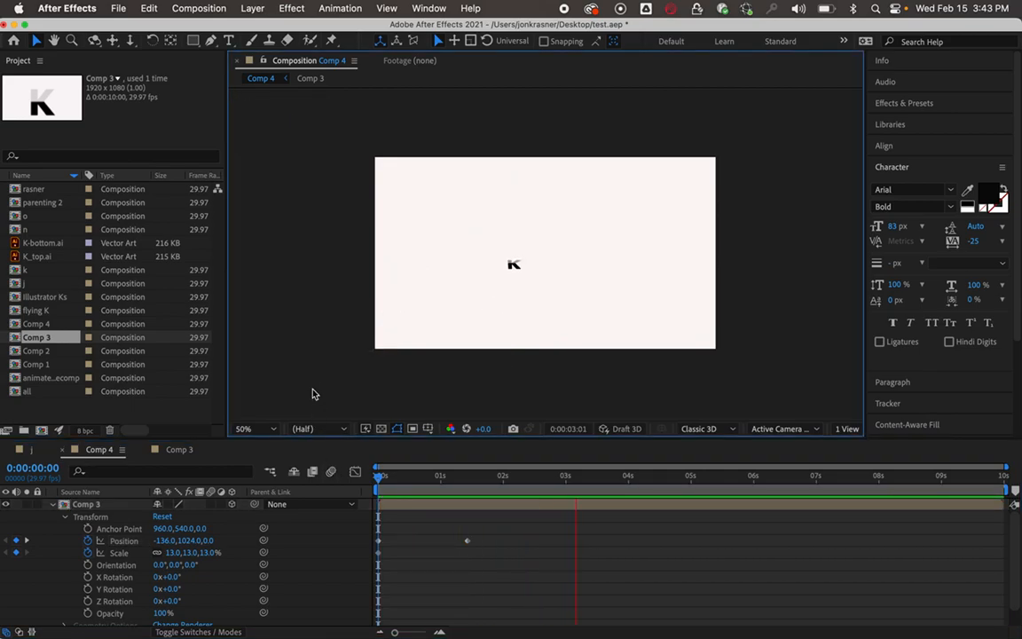
pyautogui.press('space')
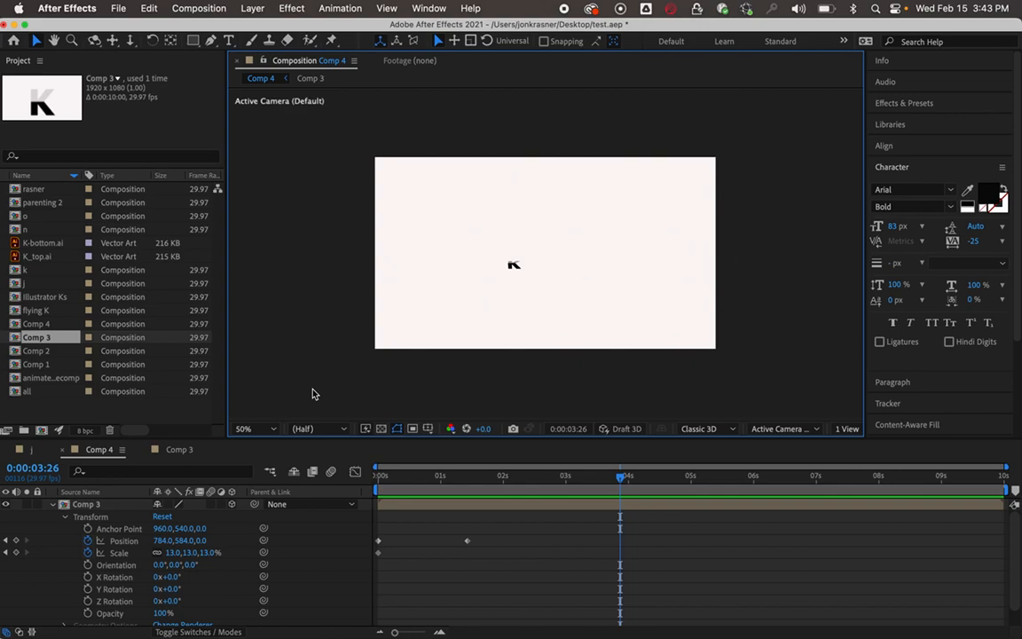
# Step: At 0:00:01:13, scale the Comp 3 layer up to 56% and preview the animation
pyautogui.click(383, 481)
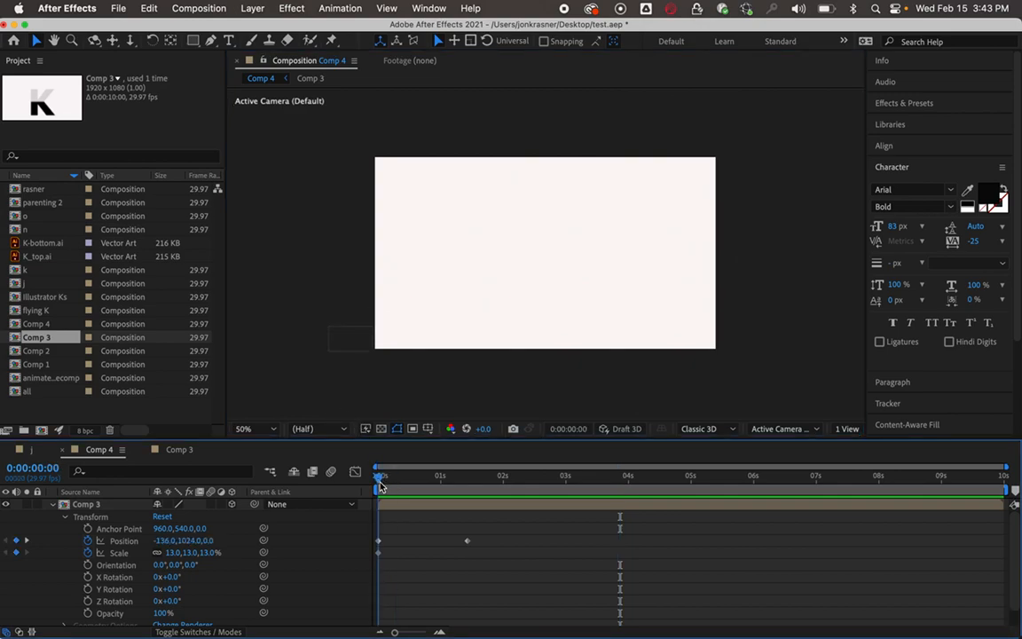
pyautogui.moveTo(383, 484); pyautogui.dragTo(467, 486)
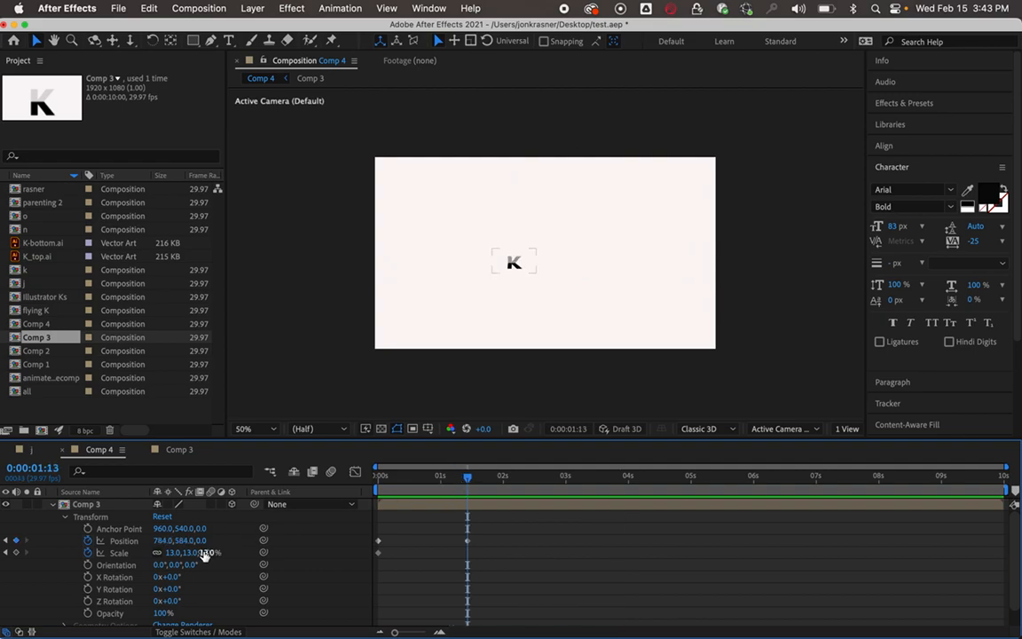
pyautogui.moveTo(202, 552); pyautogui.dragTo(229, 547)
pyautogui.click(367, 506)
pyautogui.click(343, 402)
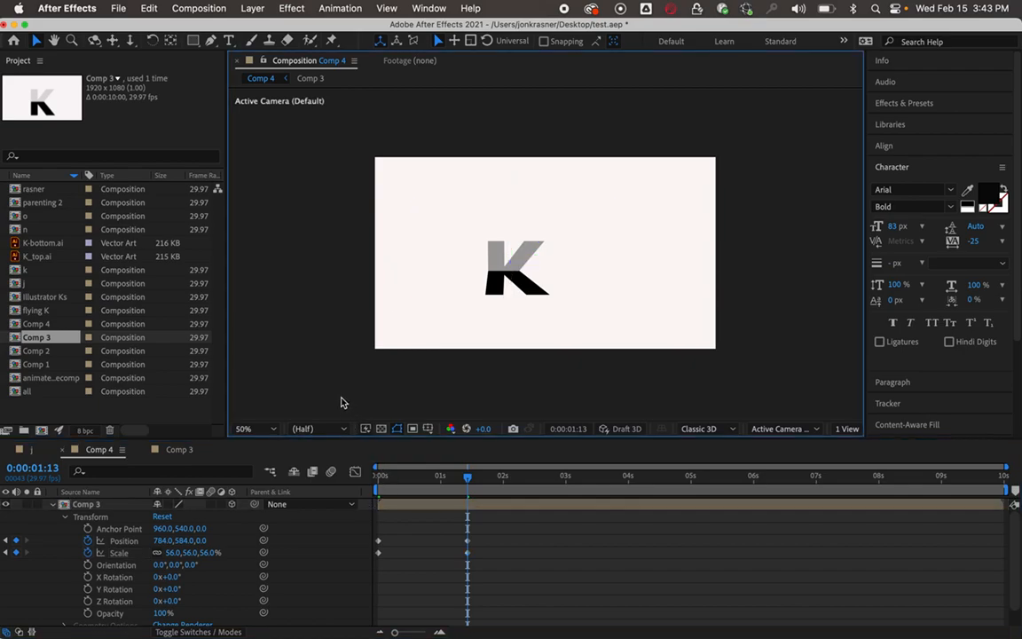
pyautogui.press('space')
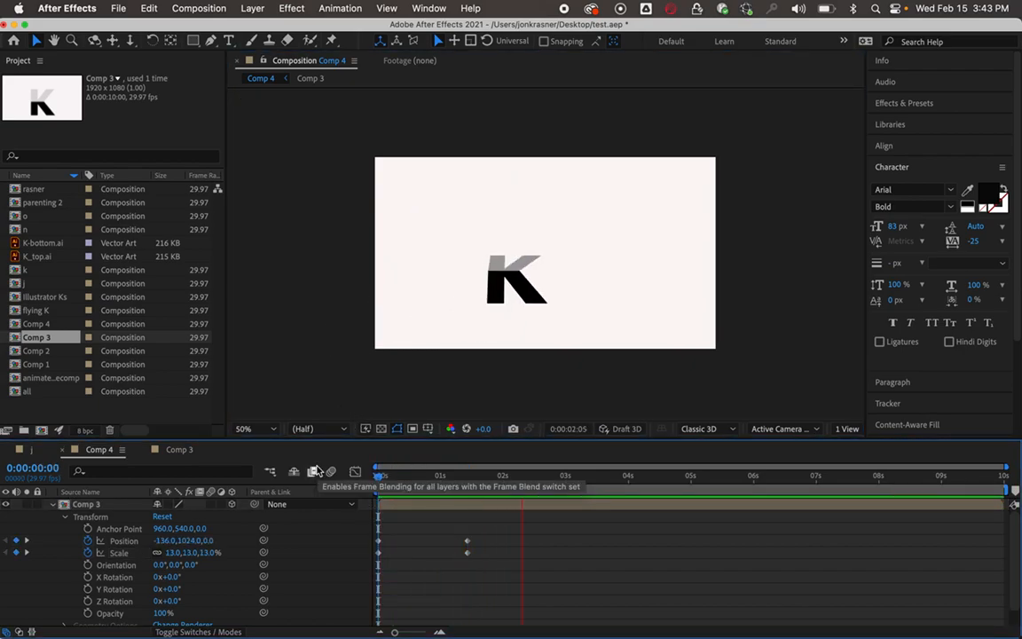
pyautogui.press('space')
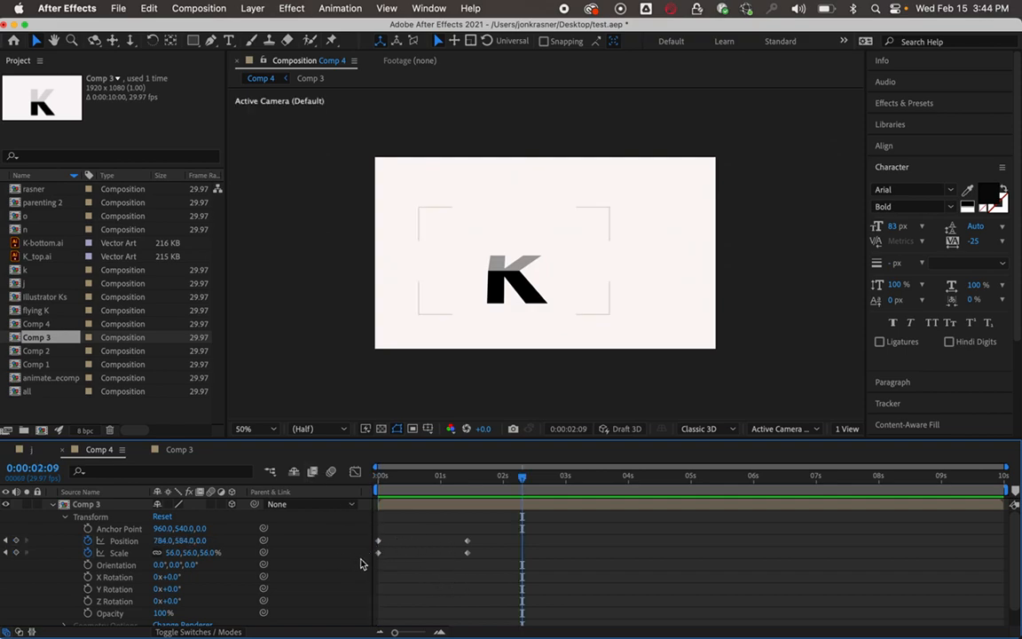
# Step: Move the first scale keyframe to about 0.75 seconds and preview Comp 4 from the start
pyautogui.moveTo(379, 557); pyautogui.dragTo(425, 553)
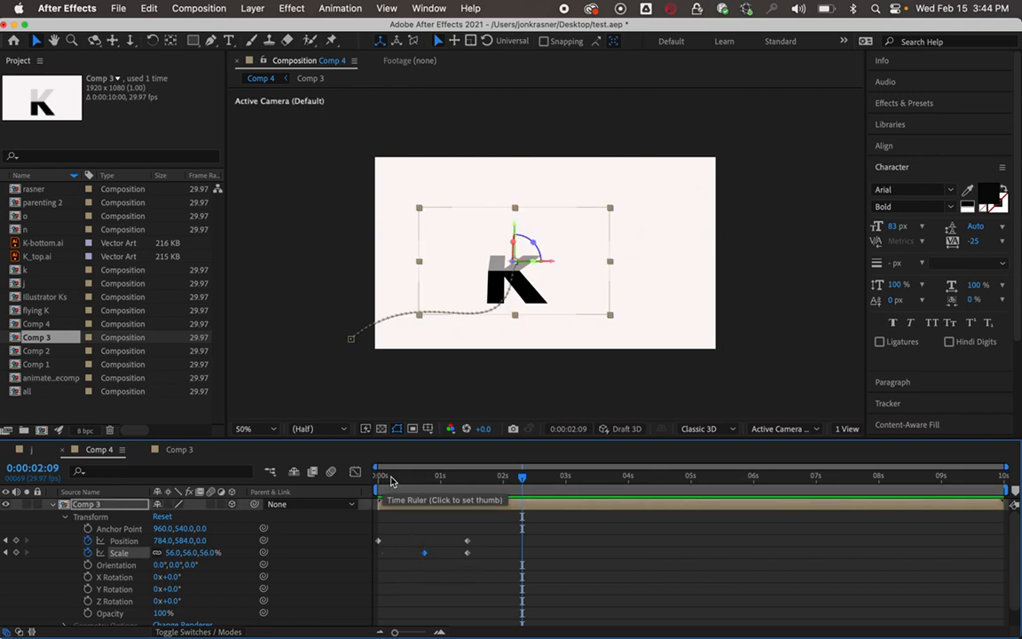
pyautogui.click(384, 480)
pyautogui.click(277, 389)
pyautogui.press('space')
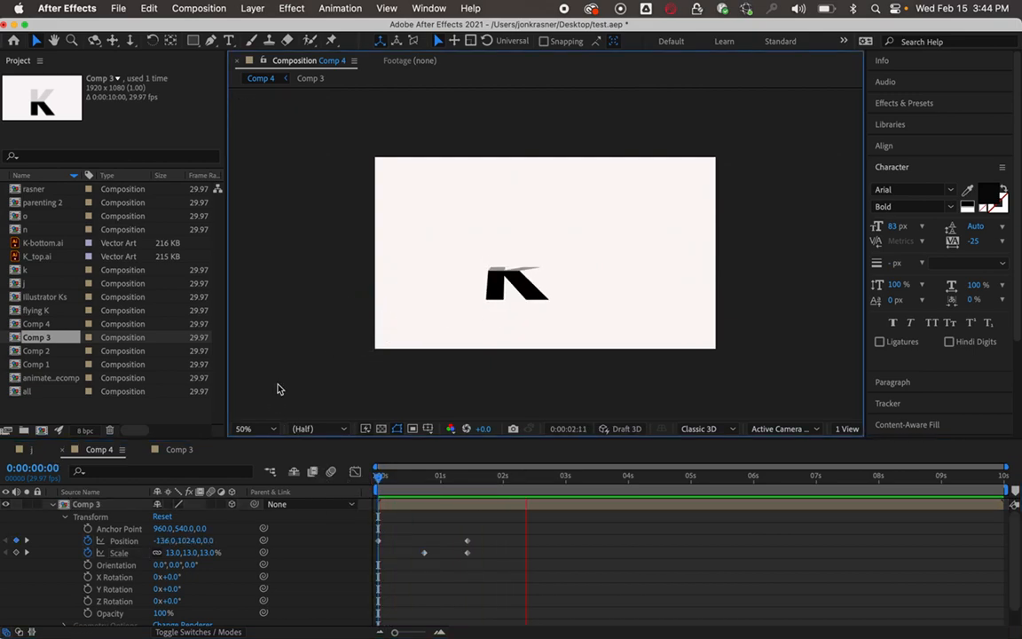
pyautogui.press('space')
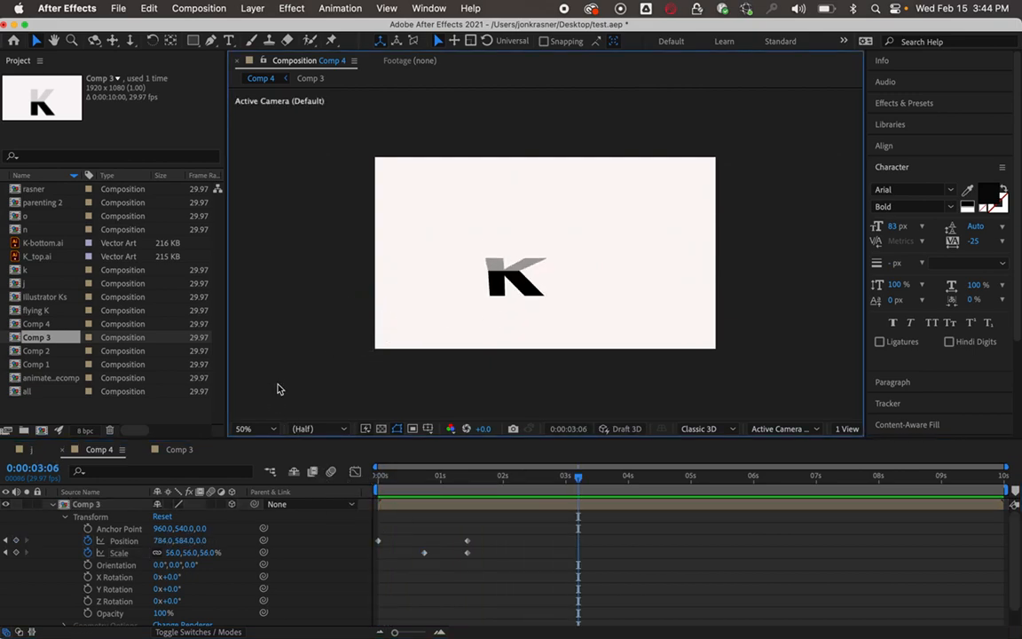
# Step: Shift both scale keyframes together to about 1.2 and 1.9 seconds and preview Comp 4 from the start
pyautogui.click(424, 553)
pyautogui.keyDown('shift'); pyautogui.click(468, 553); pyautogui.keyUp('shift')
pyautogui.moveTo(467, 553); pyautogui.dragTo(494, 552)
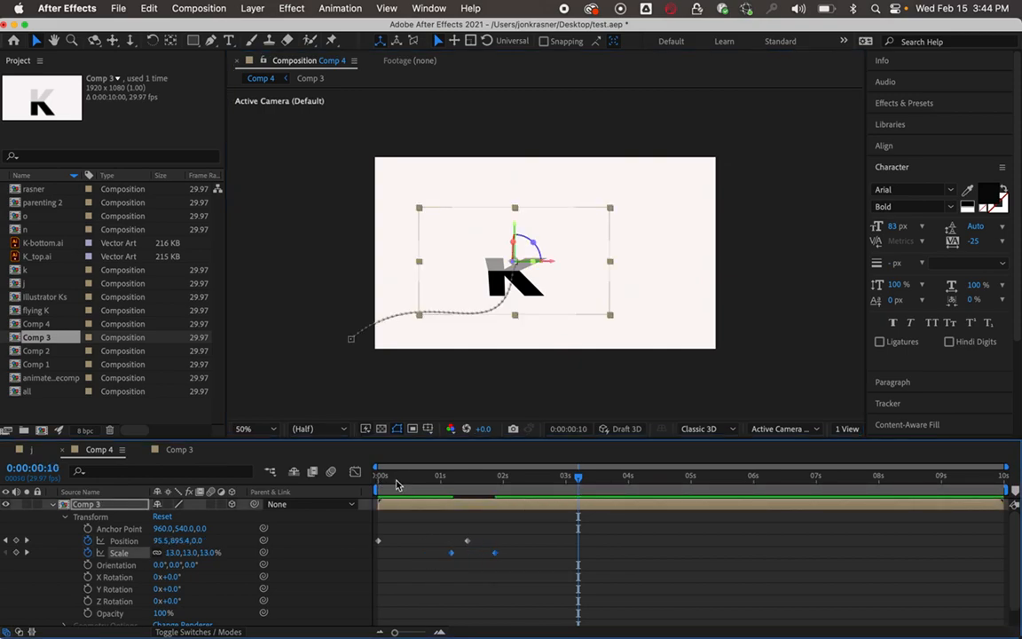
pyautogui.moveTo(399, 485); pyautogui.dragTo(285, 407)
pyautogui.click(282, 399)
pyautogui.press('space')
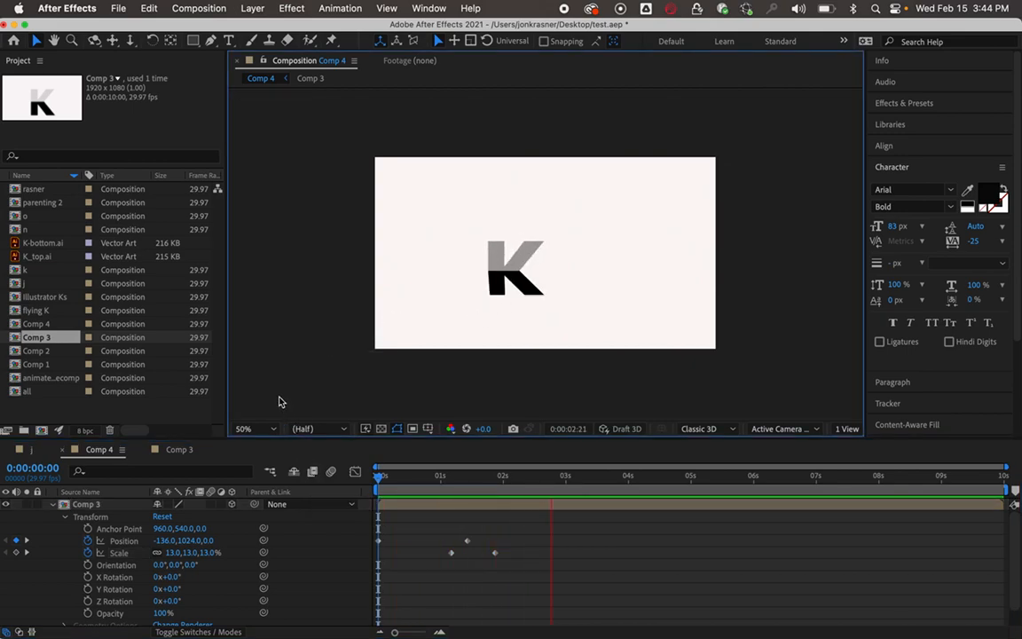
pyautogui.press('space')
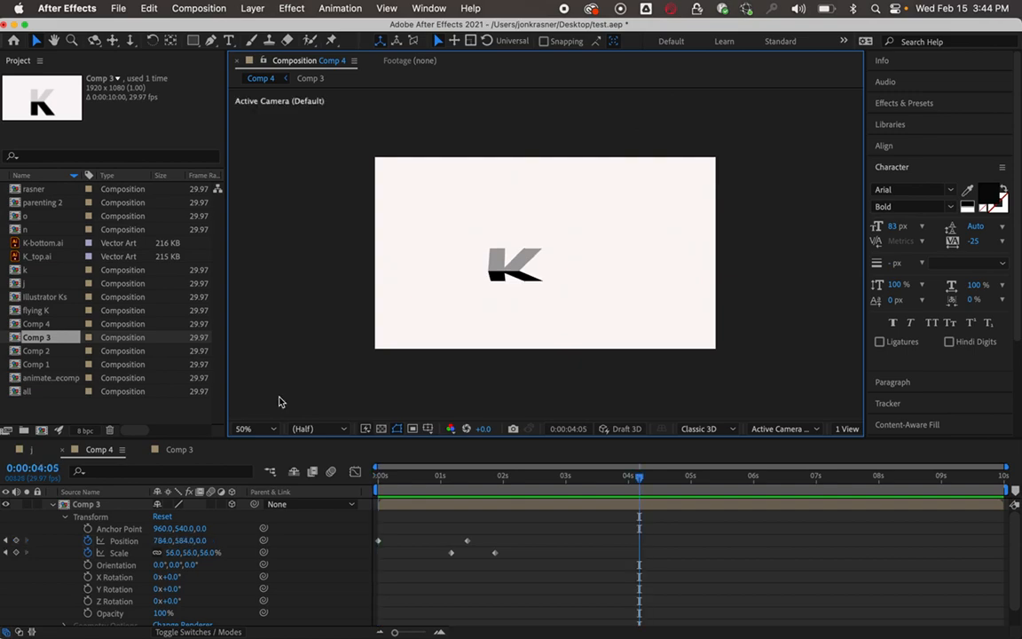
# Step: Add hold keyframes for the Comp 3 layer's position and scale at 0:00:04:16
pyautogui.click(502, 484)
pyautogui.moveTo(501, 484); pyautogui.dragTo(662, 468)
pyautogui.click(600, 502)
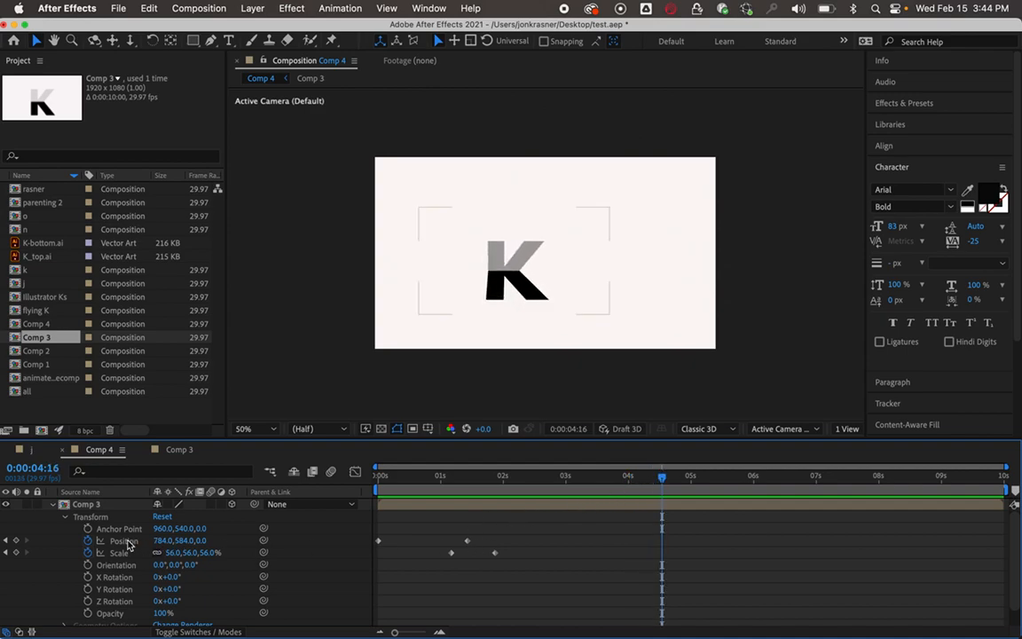
pyautogui.click(15, 540)
pyautogui.click(15, 552)
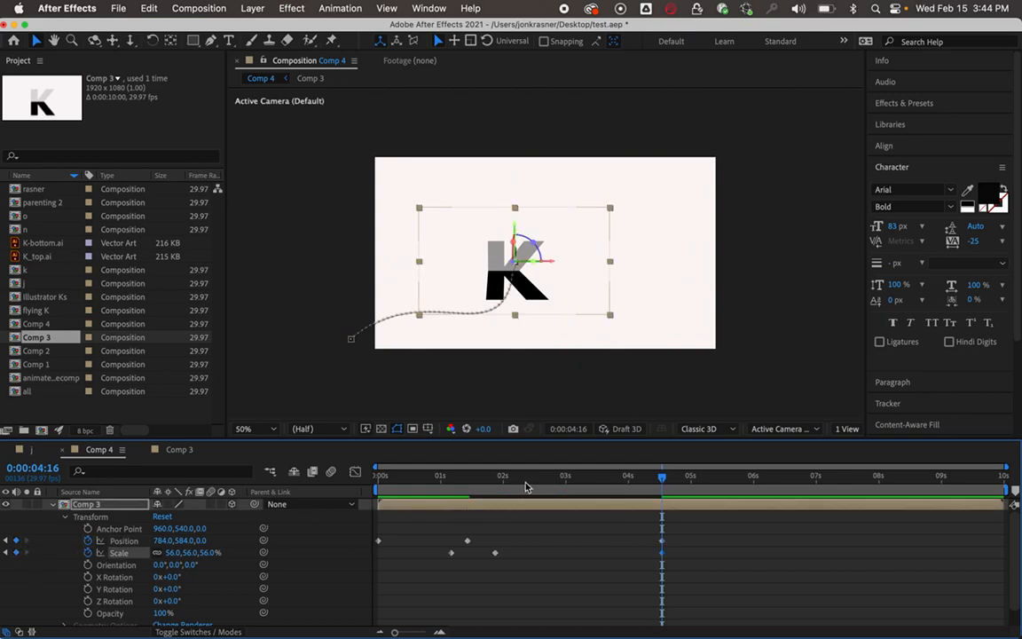
# Step: Preview from 0:00:02:09 and move the position and scale hold keyframes to about 5.8 seconds
pyautogui.moveTo(522, 482)
pyautogui.mouseDown()
pyautogui.moveTo(479, 494)
pyautogui.moveTo(594, 497)
pyautogui.moveTo(522, 501)
pyautogui.mouseUp()
pyautogui.press('space')
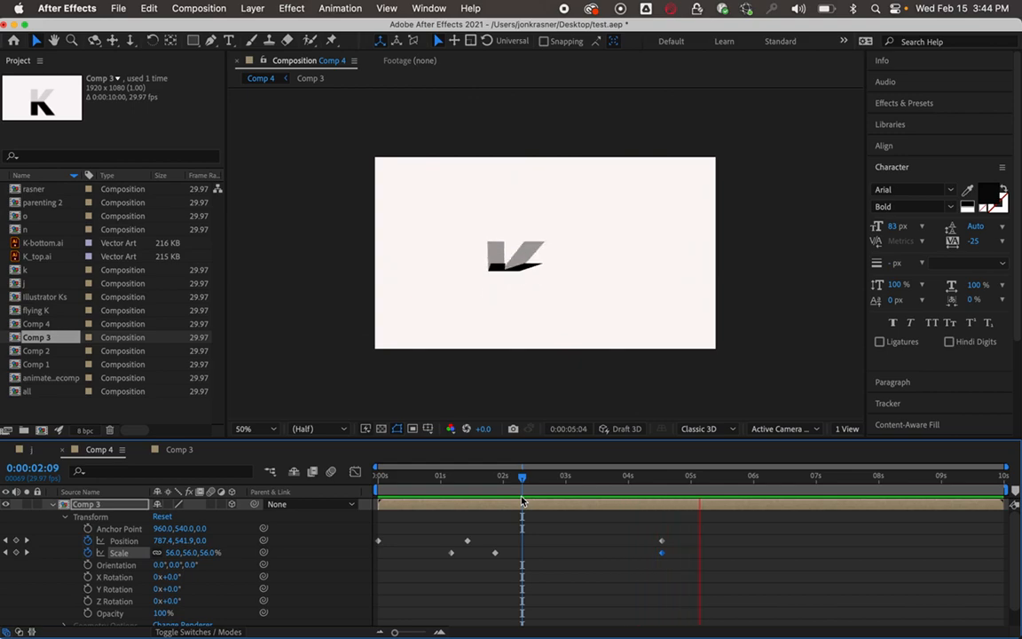
pyautogui.press('space')
pyautogui.moveTo(648, 531); pyautogui.dragTo(743, 544)
# Step: At 0:00:07:10, move the Comp 3 layer towards the frame's lower right, at about 1396, 924, and add a scale keyframe
pyautogui.moveTo(765, 481); pyautogui.dragTo(837, 477)
pyautogui.moveTo(522, 282); pyautogui.dragTo(630, 345)
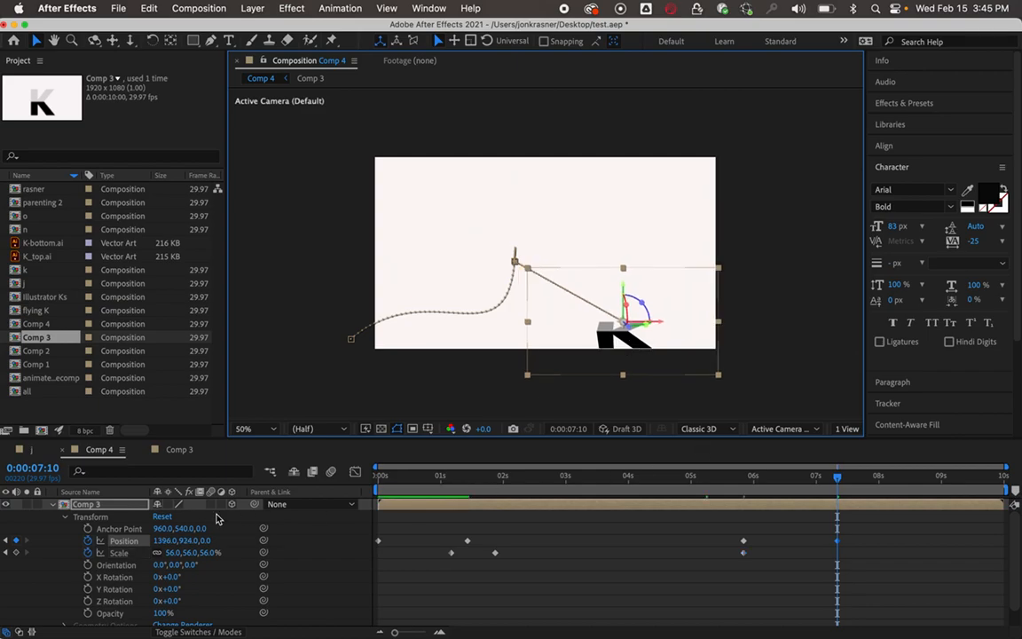
pyautogui.click(16, 552)
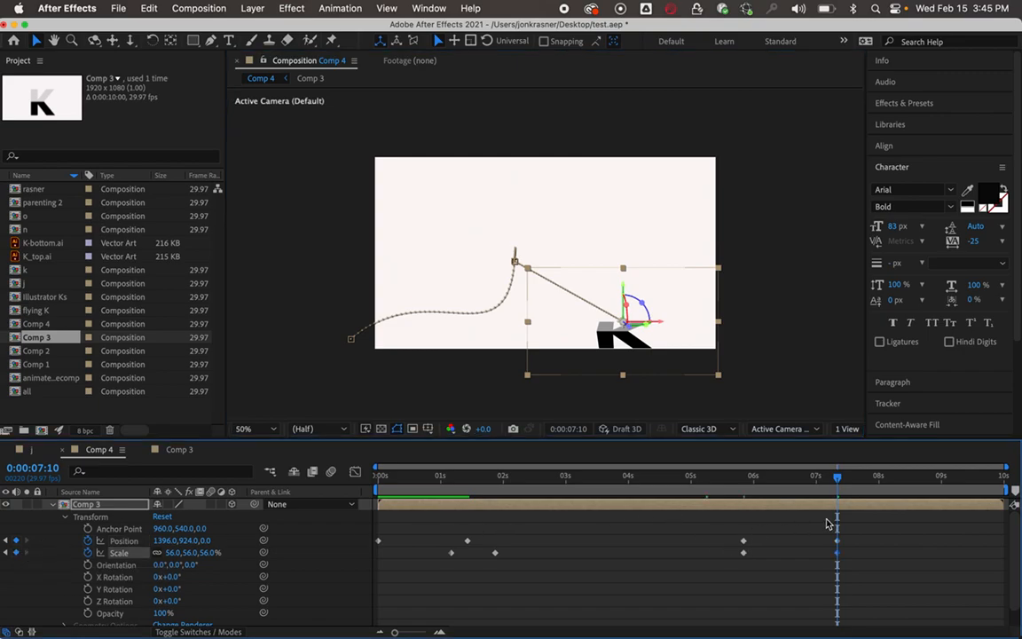
# Step: At 0:00:08:17, move the Comp 3 layer outside the frame's upper right, at about 2144, 104, and scale it to 15%
pyautogui.moveTo(837, 480); pyautogui.dragTo(917, 480)
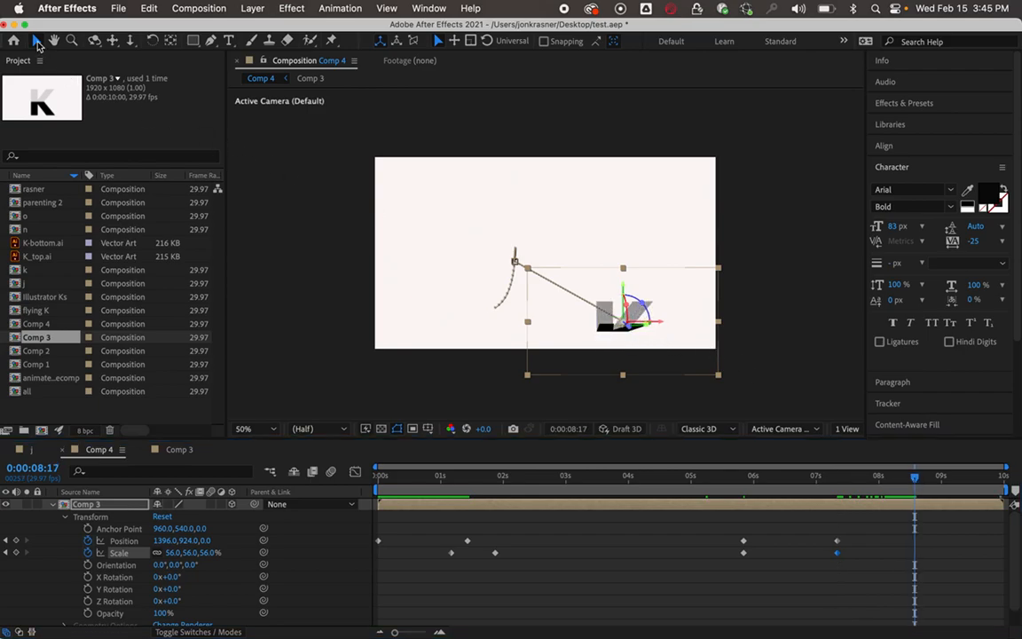
pyautogui.click(755, 164)
pyautogui.moveTo(635, 321); pyautogui.dragTo(769, 173)
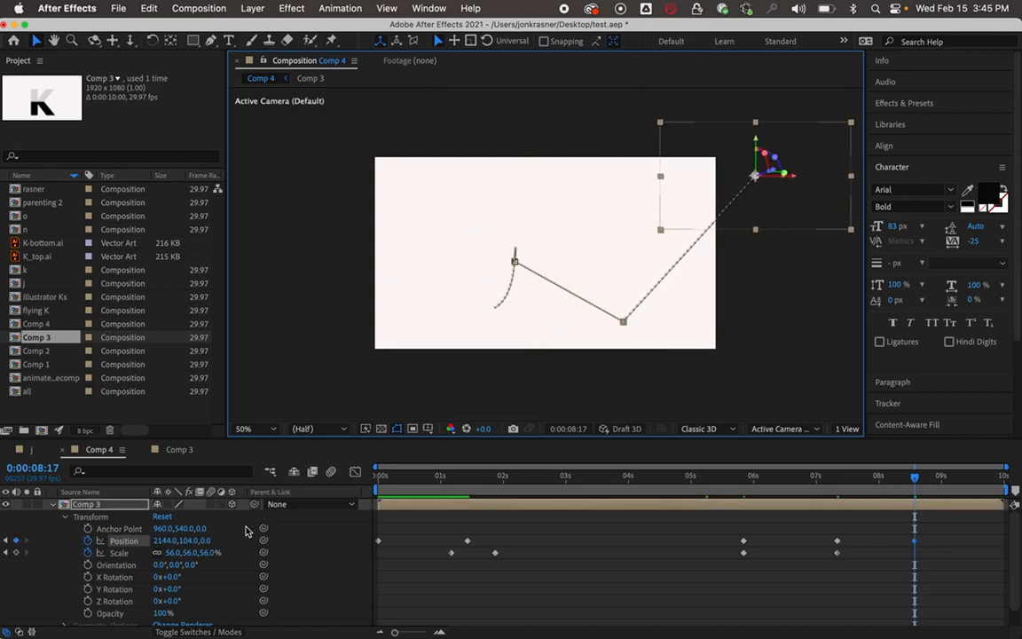
pyautogui.moveTo(200, 552); pyautogui.dragTo(182, 563)
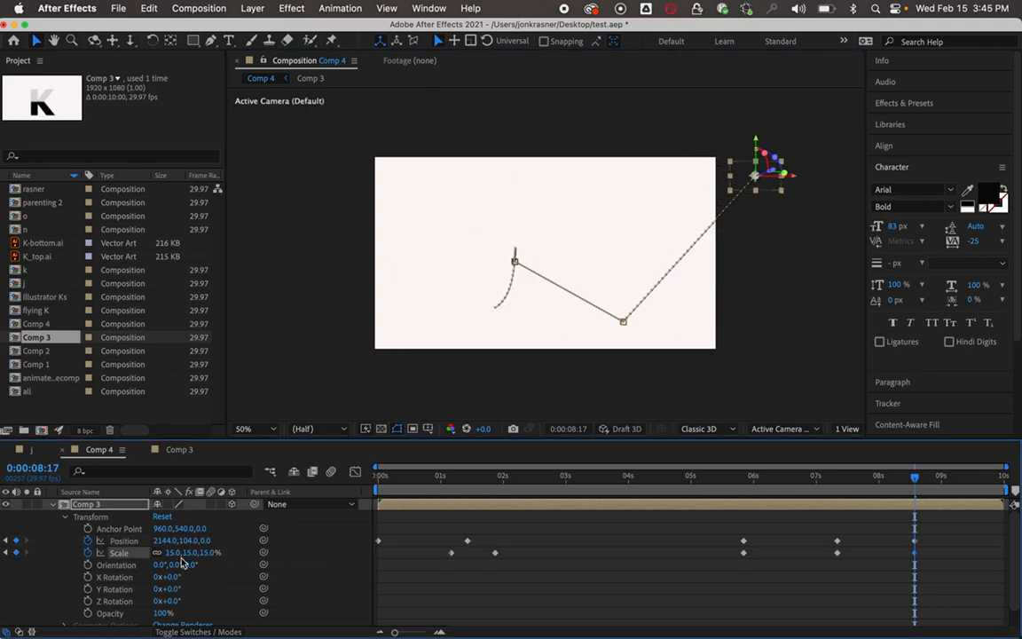
# Step: Preview the exit movement from 0:00:05:00, and replay the Comp 4 animation from the start
pyautogui.click(692, 478)
pyautogui.press('space')
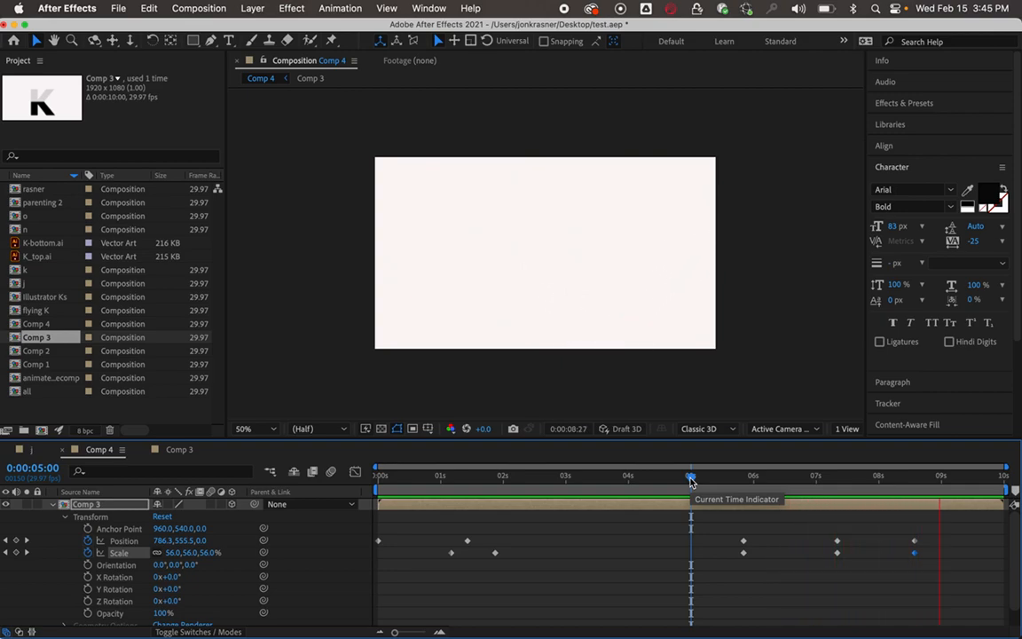
pyautogui.press('space')
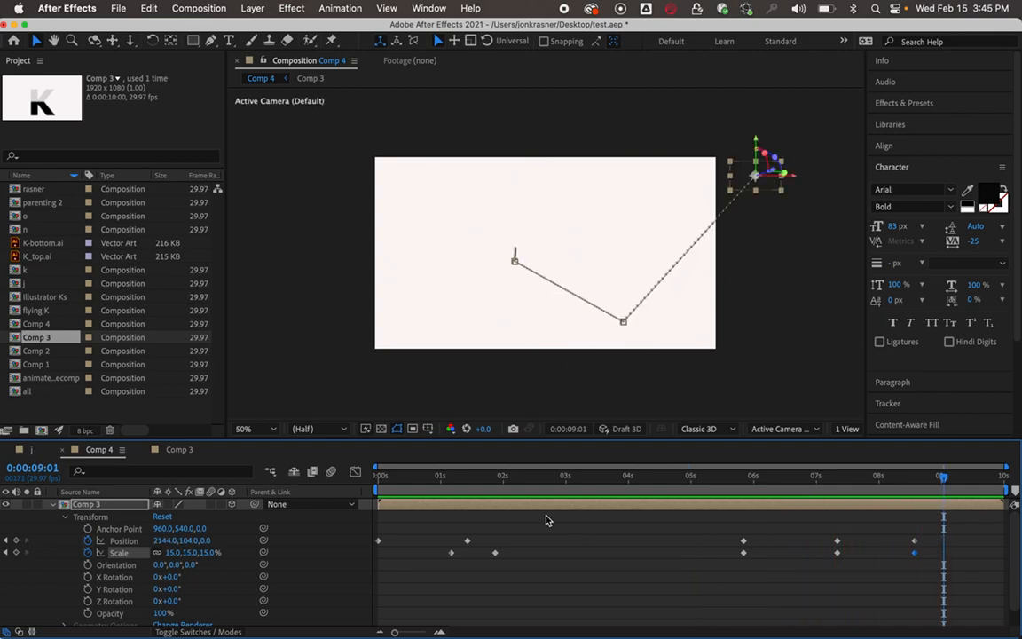
pyautogui.click(377, 480)
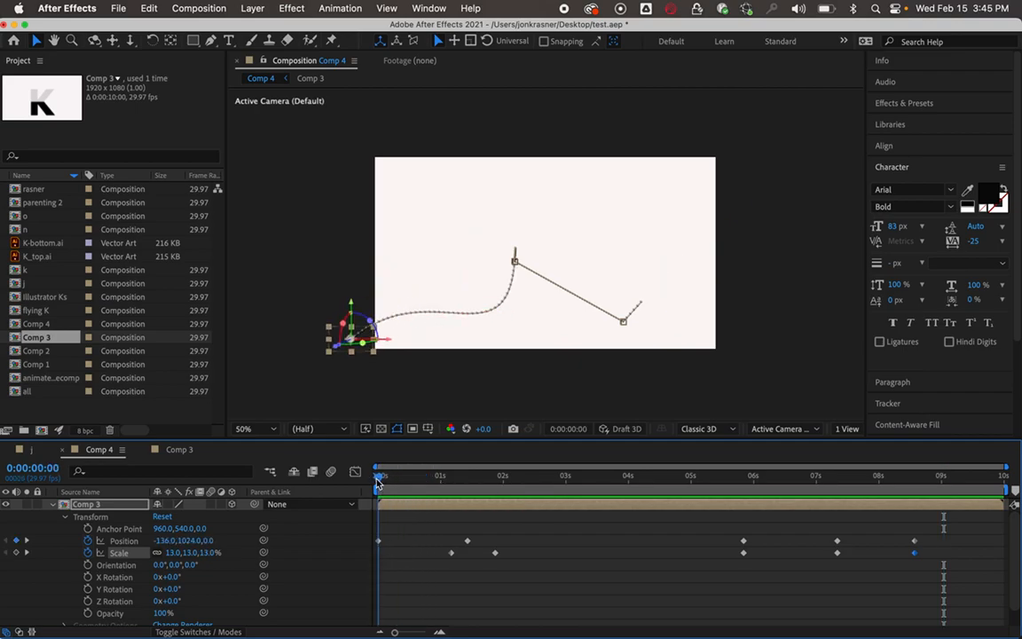
pyautogui.moveTo(419, 480); pyautogui.dragTo(326, 441)
pyautogui.click(327, 401)
pyautogui.press('space')
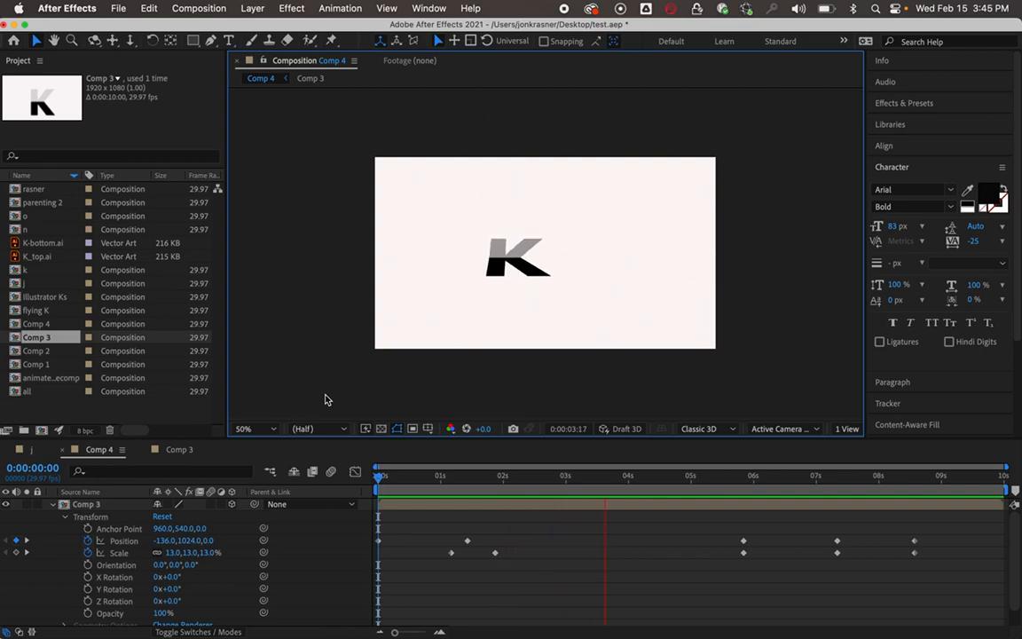
pyautogui.press('space')
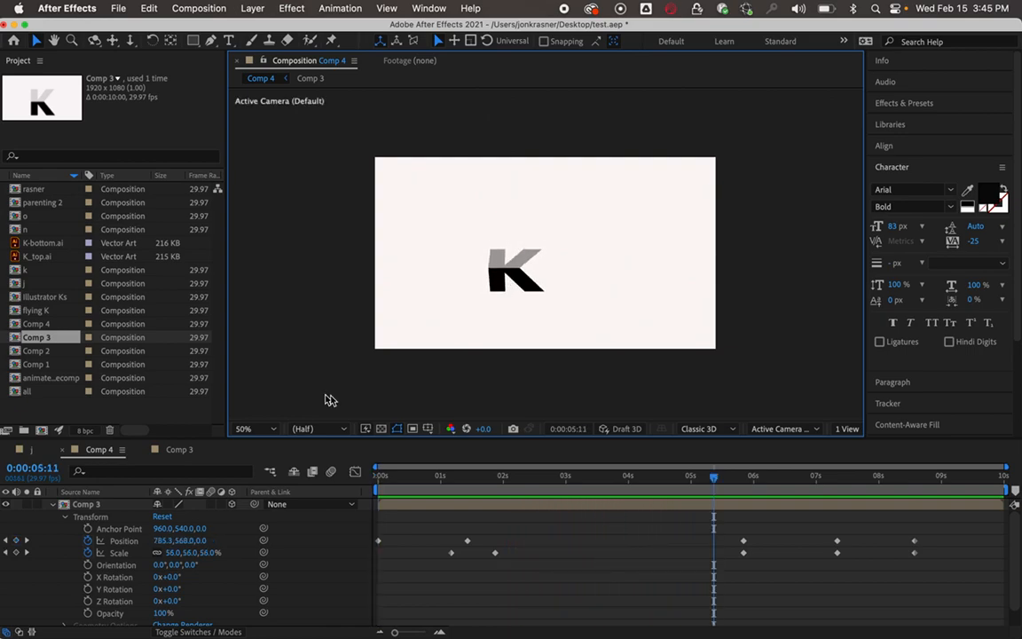
# Step: At 0:00:04:28, add X Rotation and Y Rotation keyframes to the Comp 3 layer
pyautogui.click(691, 479)
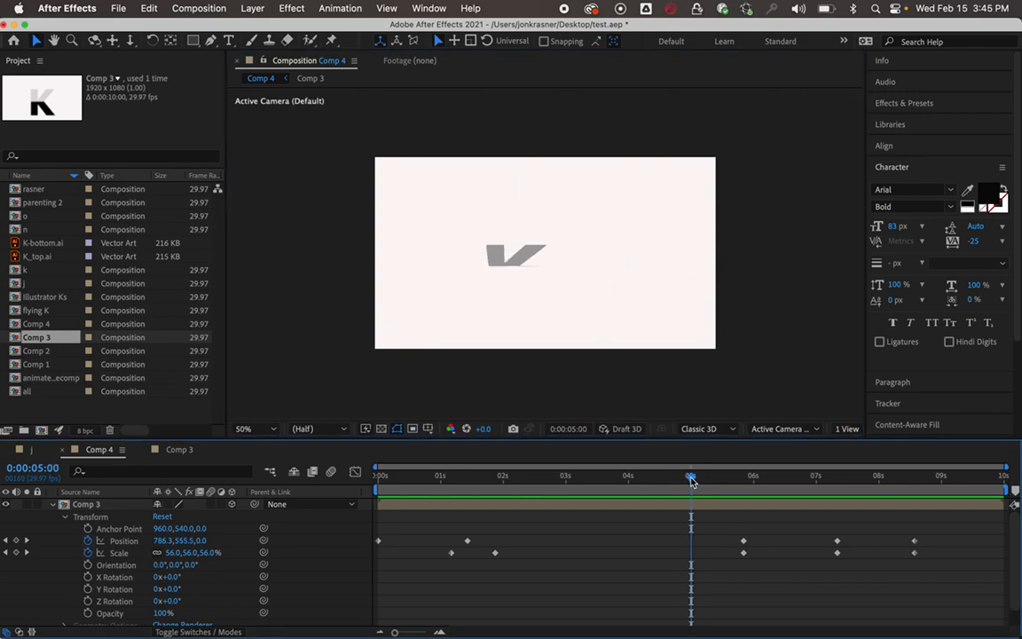
pyautogui.moveTo(689, 480); pyautogui.dragTo(687, 480)
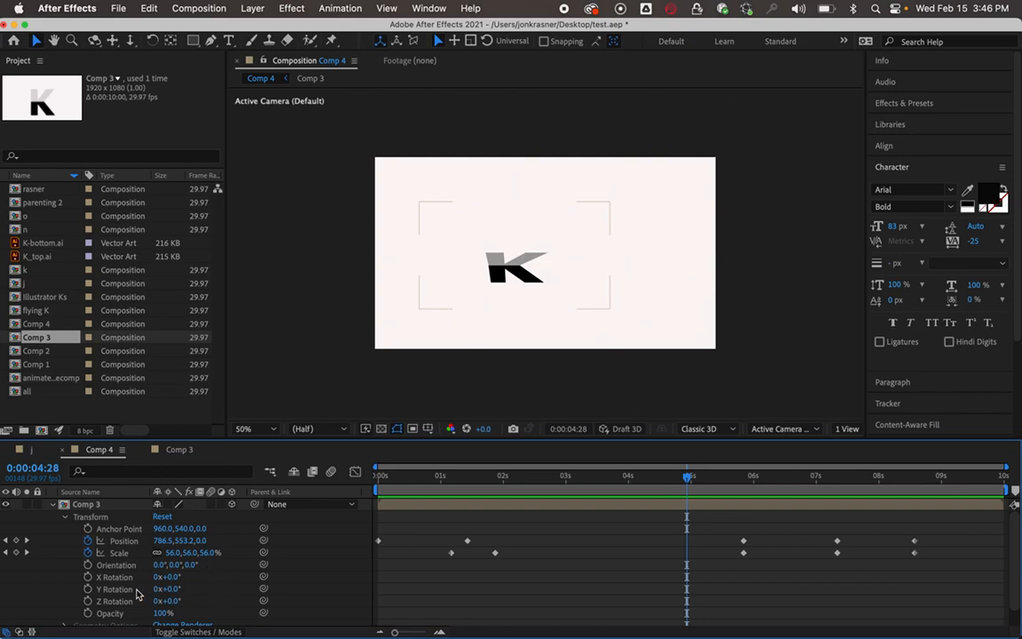
pyautogui.click(89, 590)
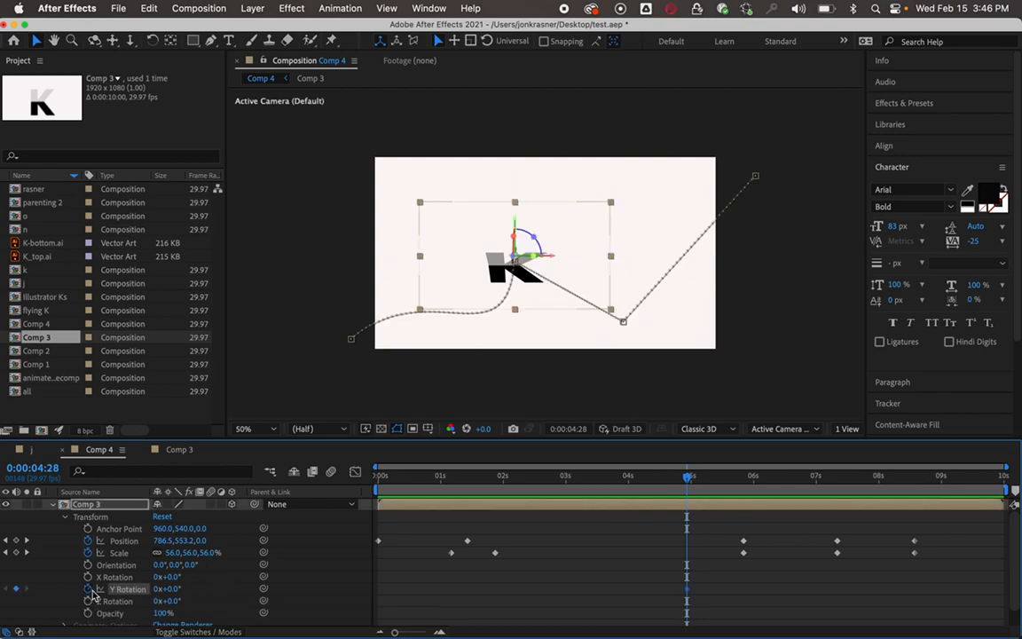
pyautogui.click(88, 577)
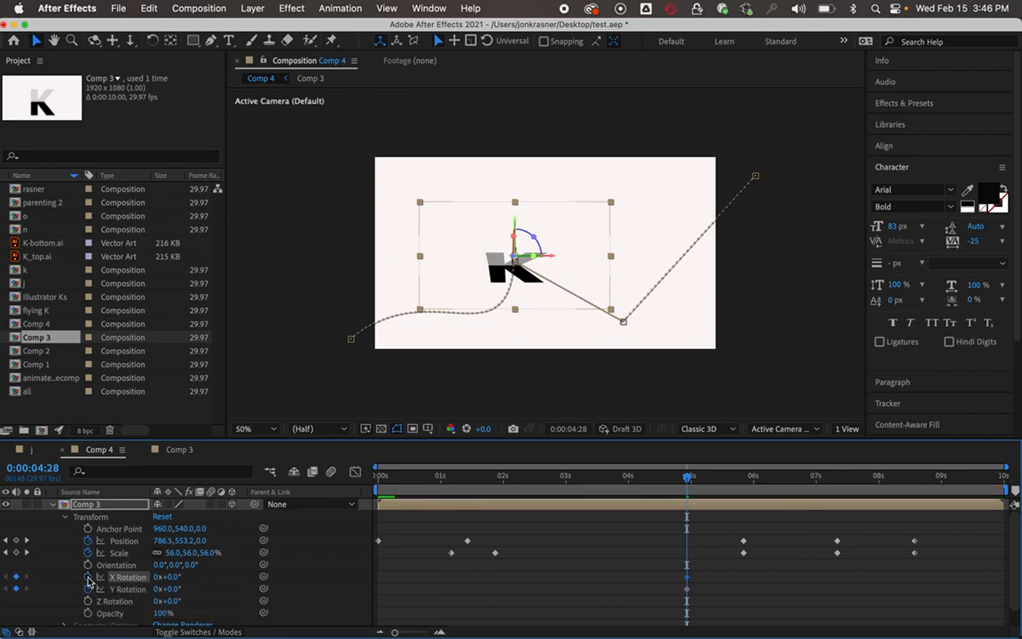
# Step: At 0:00:06:18, set the Comp 3 layer's X Rotation to -59° and Y Rotation to 31°, and preview from 0:00:03:26
pyautogui.moveTo(692, 479); pyautogui.dragTo(791, 482)
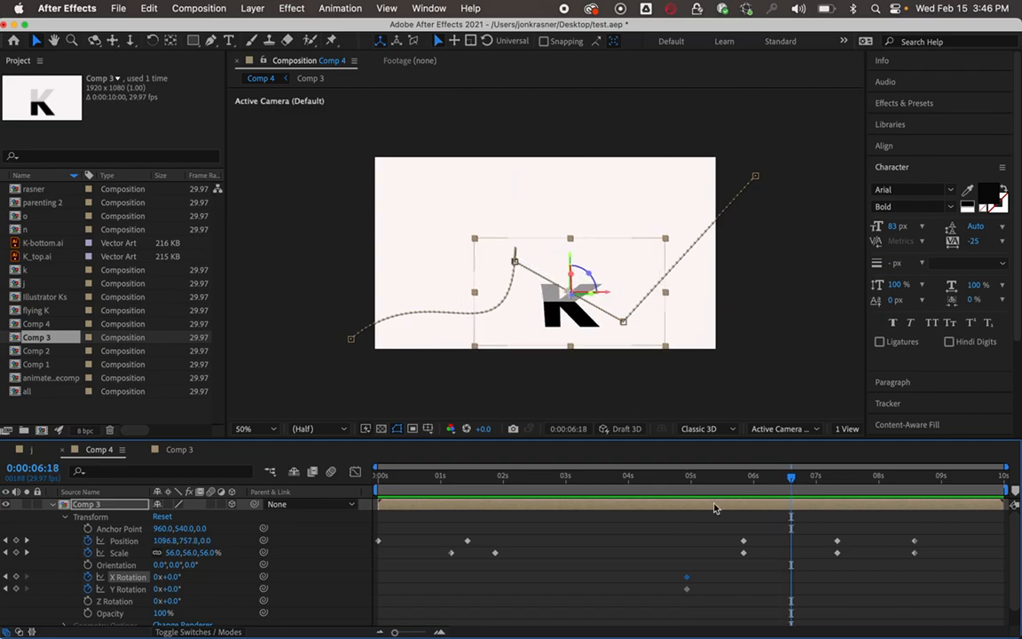
pyautogui.moveTo(169, 589); pyautogui.dragTo(147, 537)
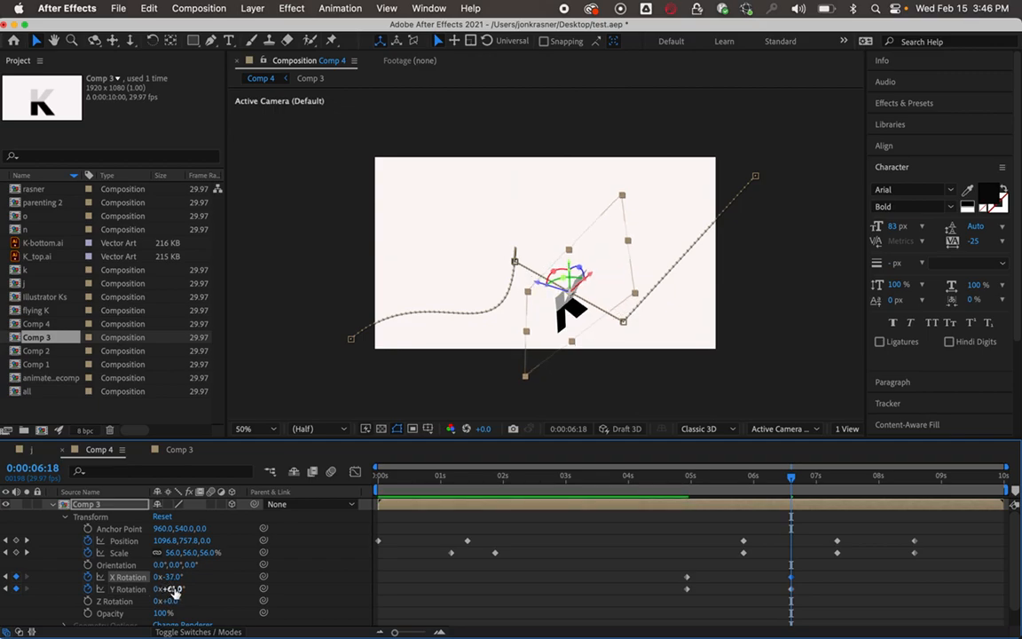
pyautogui.moveTo(173, 588); pyautogui.dragTo(147, 573)
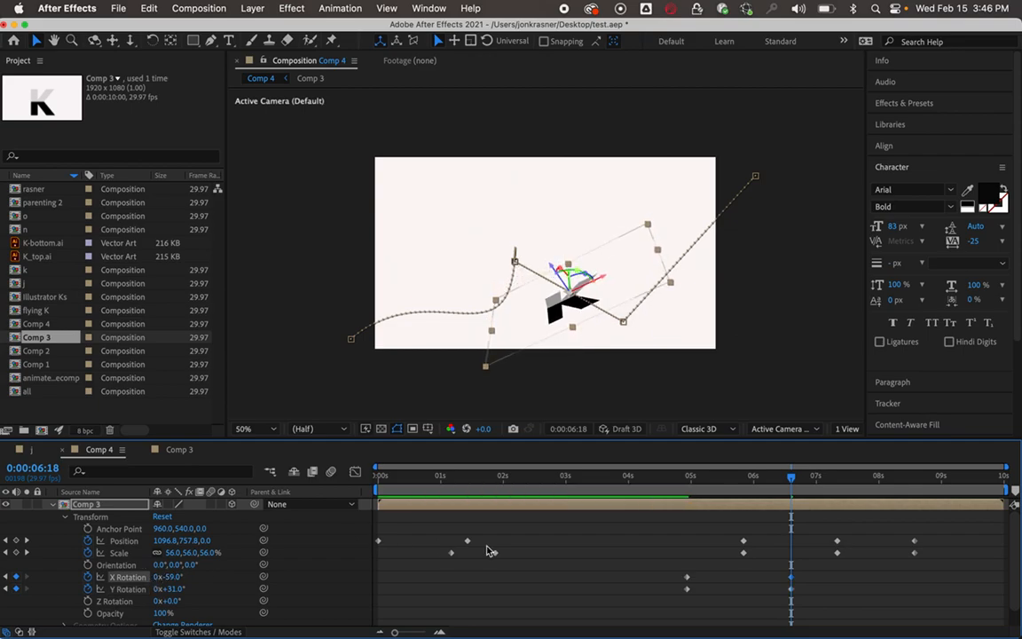
pyautogui.click(620, 477)
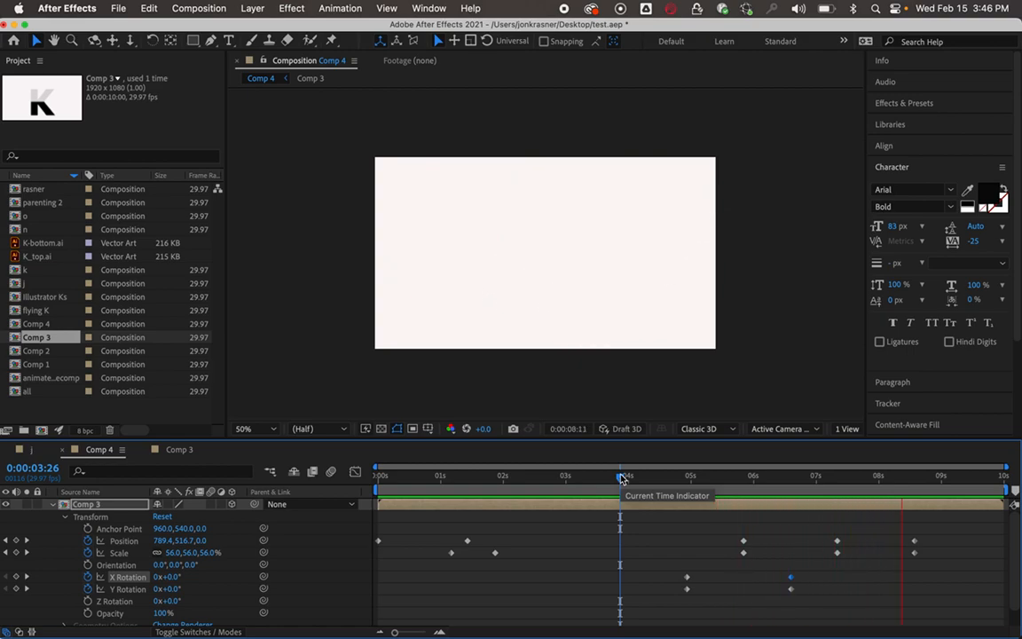
pyautogui.press('space')
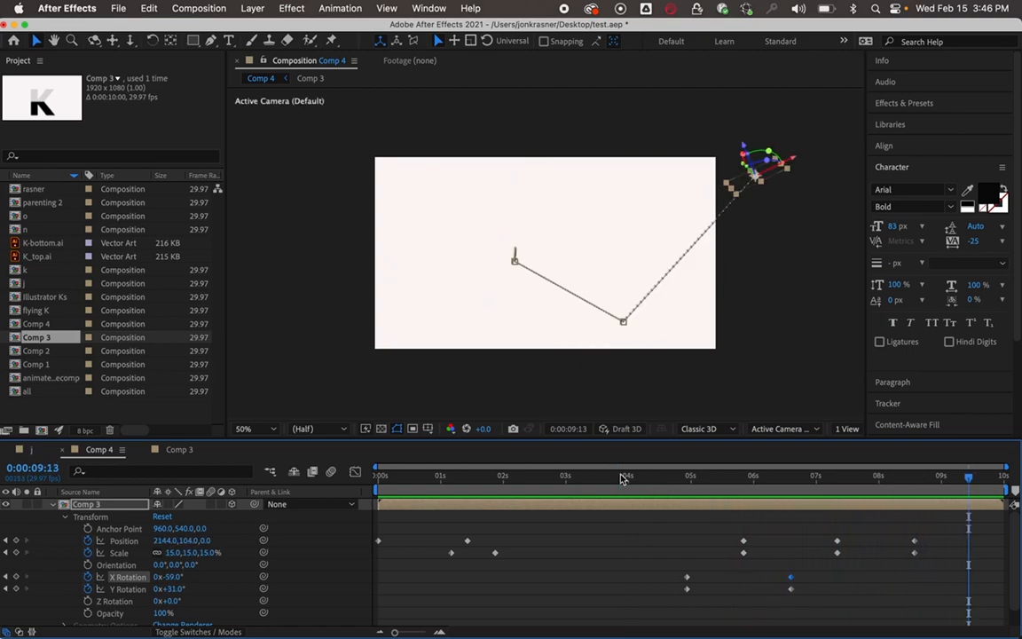
# Step: Reshape the position speed curve between 0:00:07:10 and 0:00:08:17 to start slowly and accelerate sharply at the exit, and preview from about 0:00:05:00
pyautogui.moveTo(900, 483); pyautogui.dragTo(911, 483)
pyautogui.moveTo(929, 534); pyautogui.dragTo(911, 556)
pyautogui.click(941, 549)
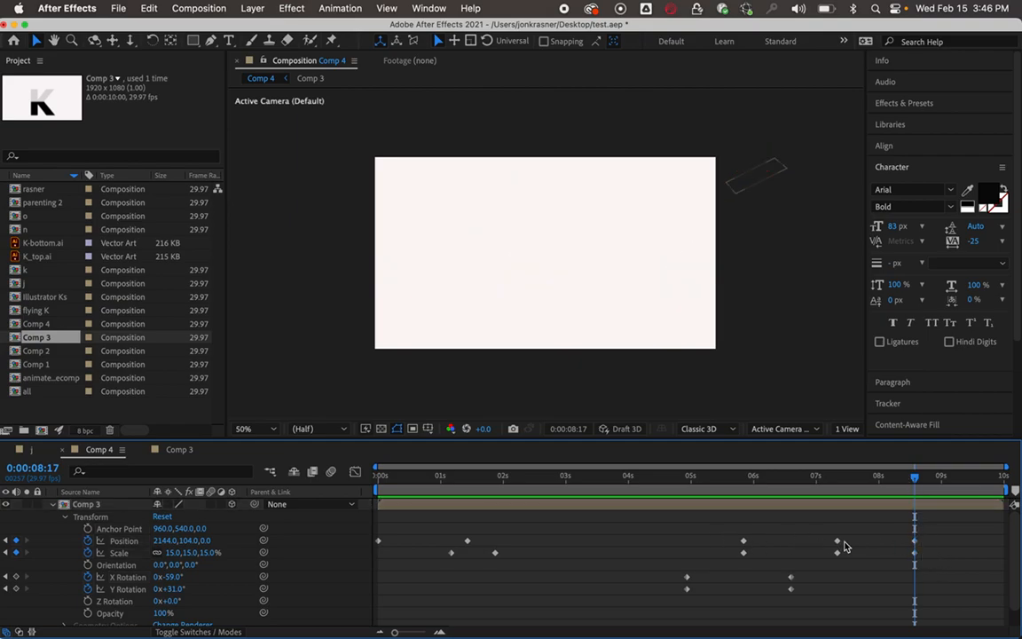
pyautogui.click(916, 543)
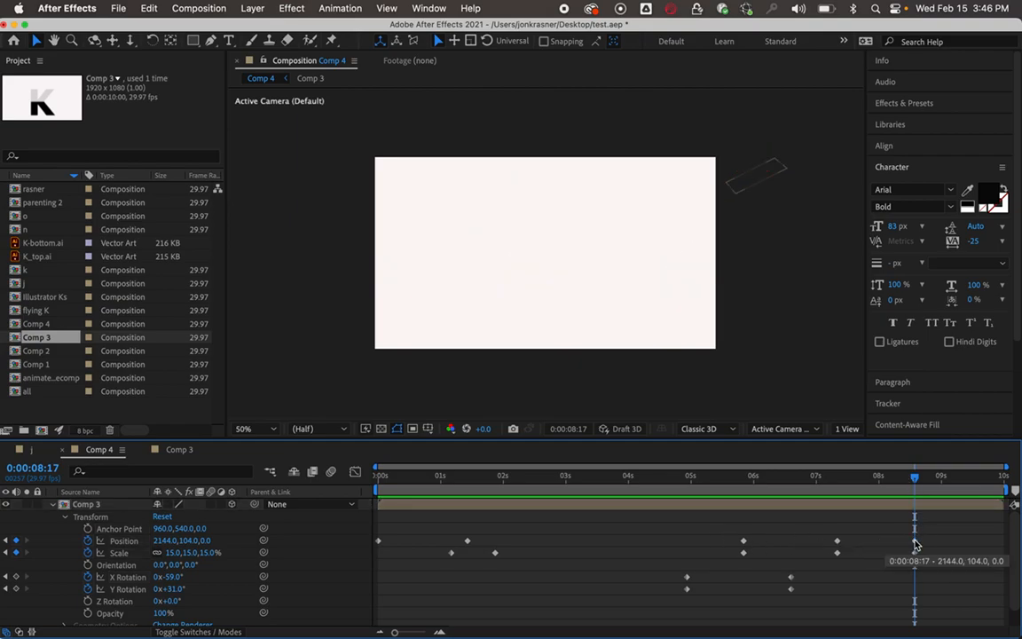
pyautogui.click(355, 472)
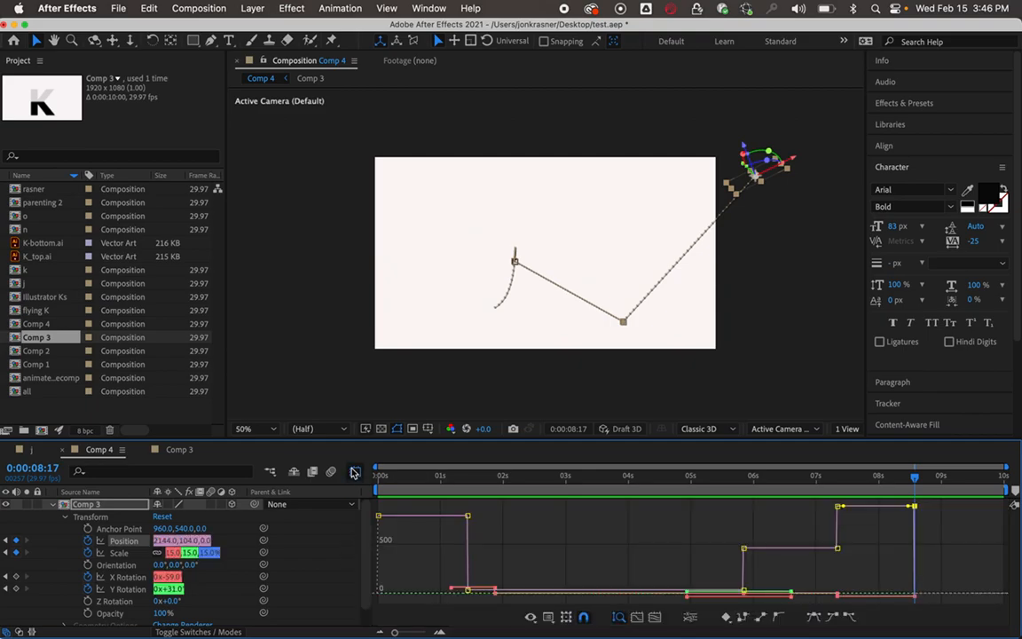
pyautogui.moveTo(837, 508)
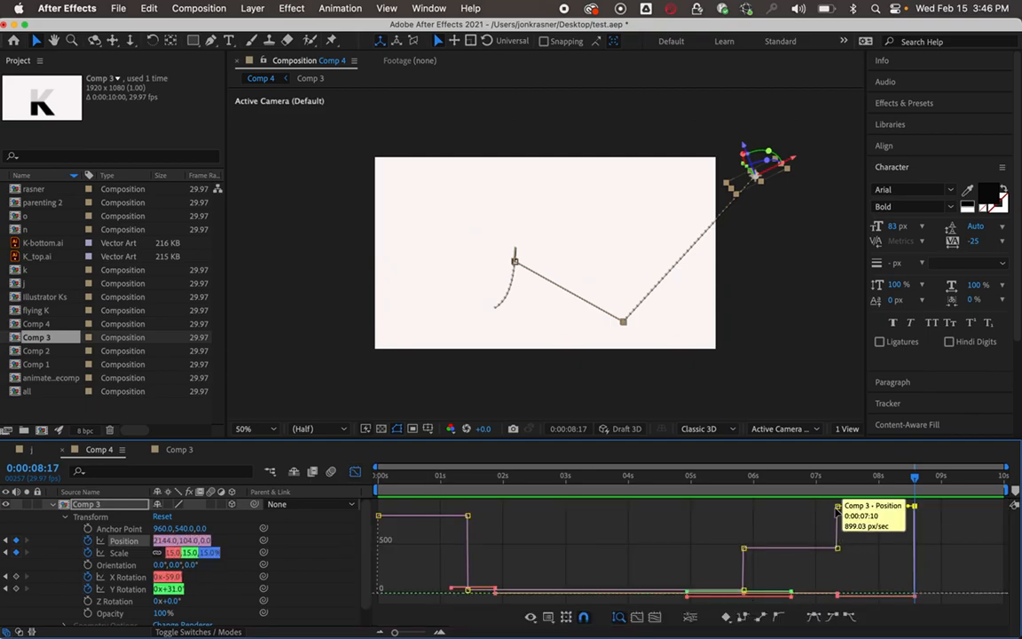
pyautogui.moveTo(837, 508); pyautogui.dragTo(842, 575)
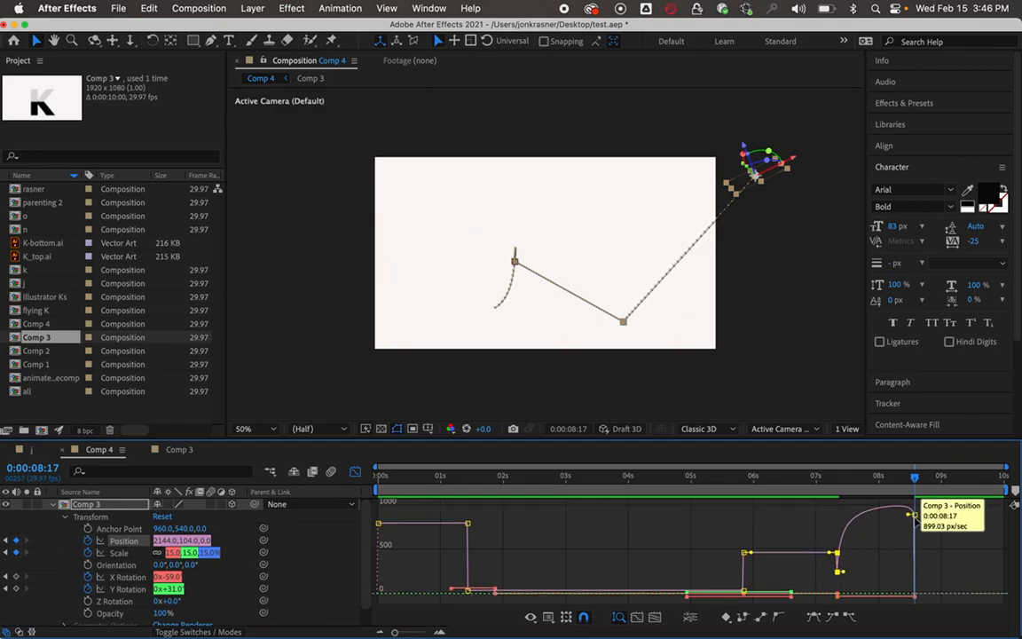
pyautogui.moveTo(911, 506)
pyautogui.mouseDown()
pyautogui.moveTo(917, 575)
pyautogui.moveTo(919, 505)
pyautogui.mouseUp()
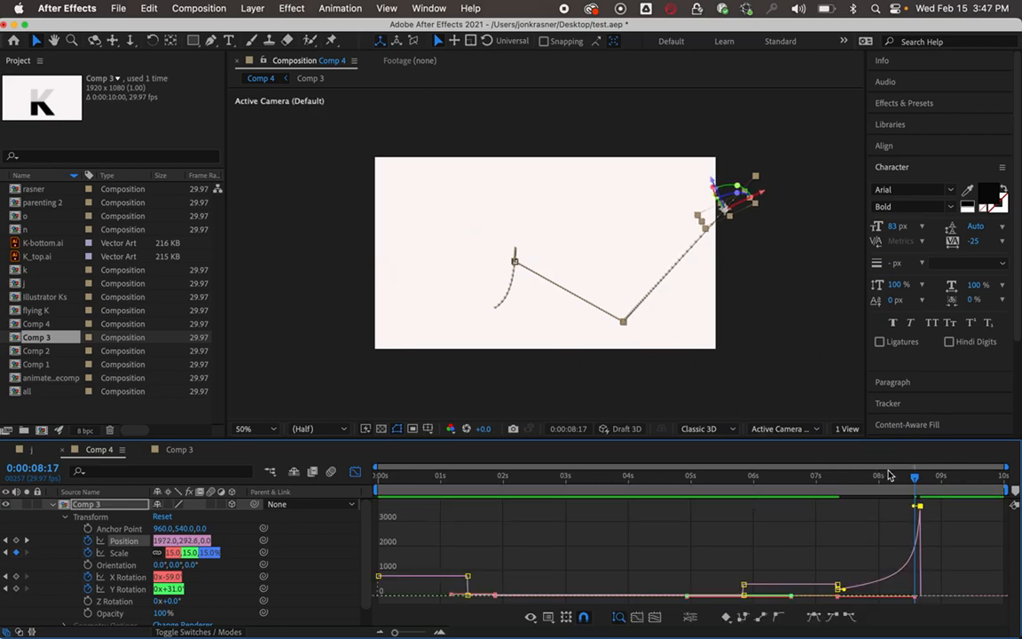
pyautogui.moveTo(918, 504); pyautogui.dragTo(909, 457)
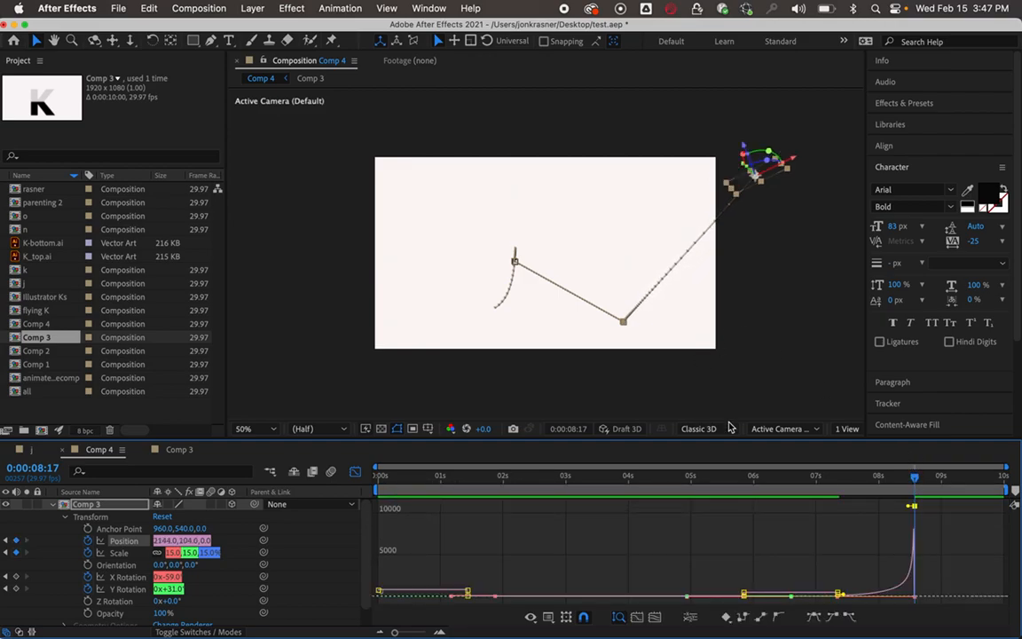
pyautogui.click(689, 480)
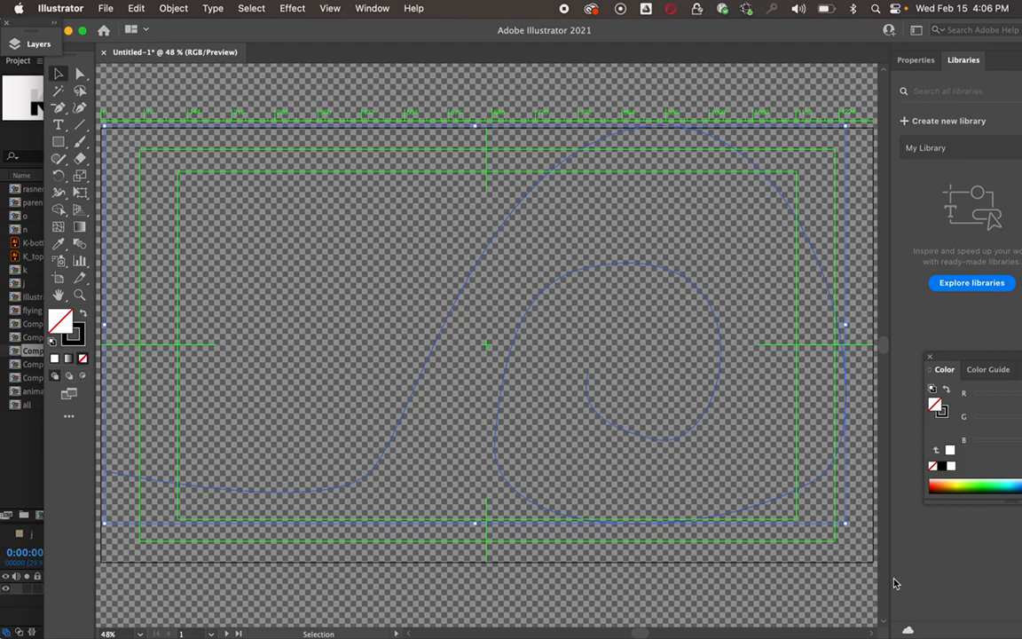
# Step: Create a blank 1280 x 720 px document in Illustrator from the HDV 720 Film & Video preset and close it again
pyautogui.click(108, 8)
pyautogui.click(114, 29)
pyautogui.click(460, 123)
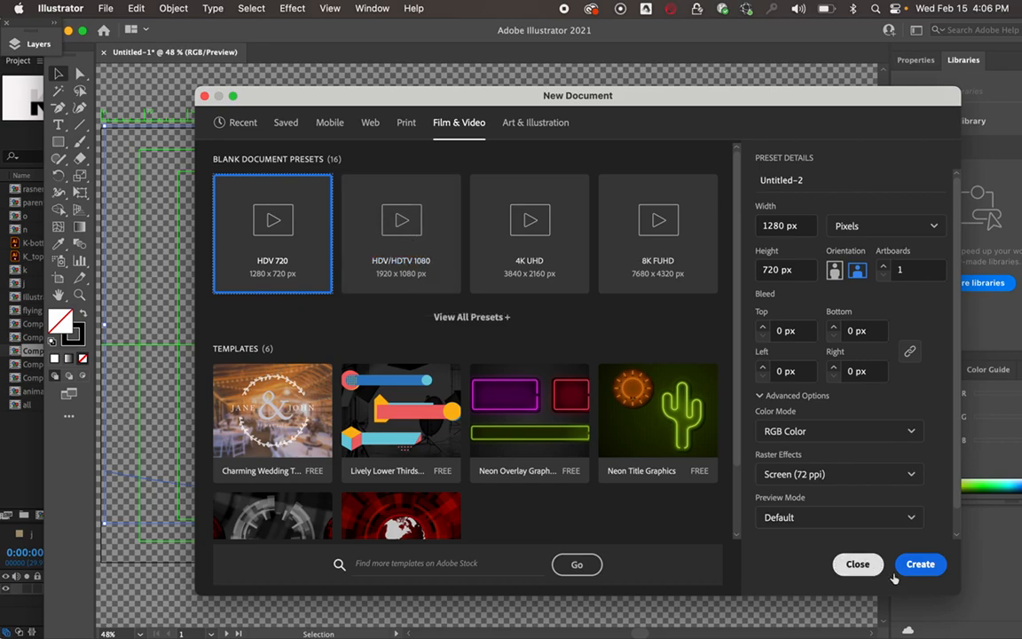
pyautogui.click(920, 565)
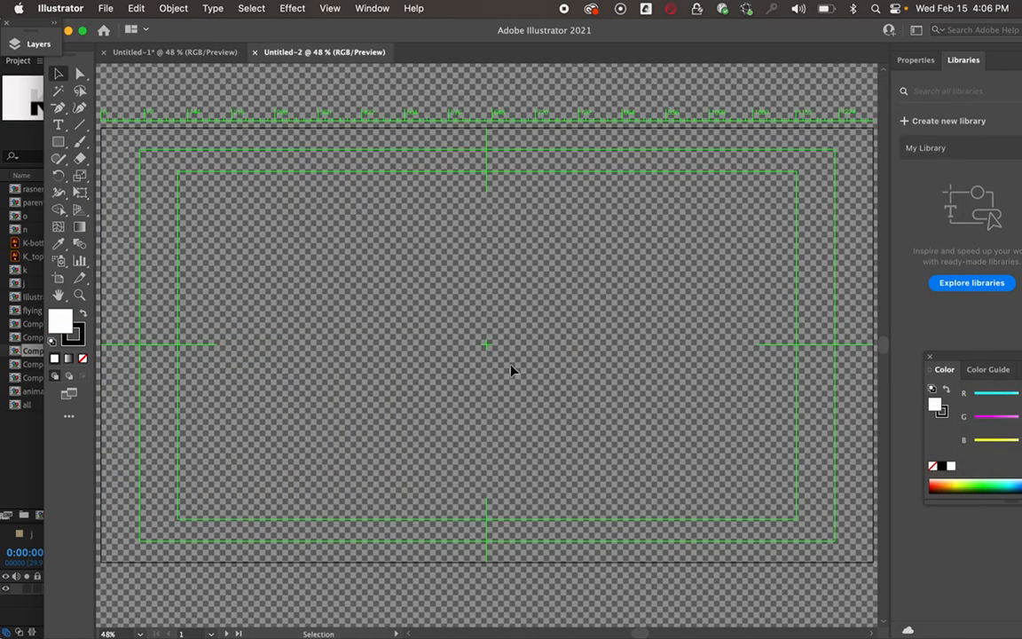
pyautogui.press('super+w')
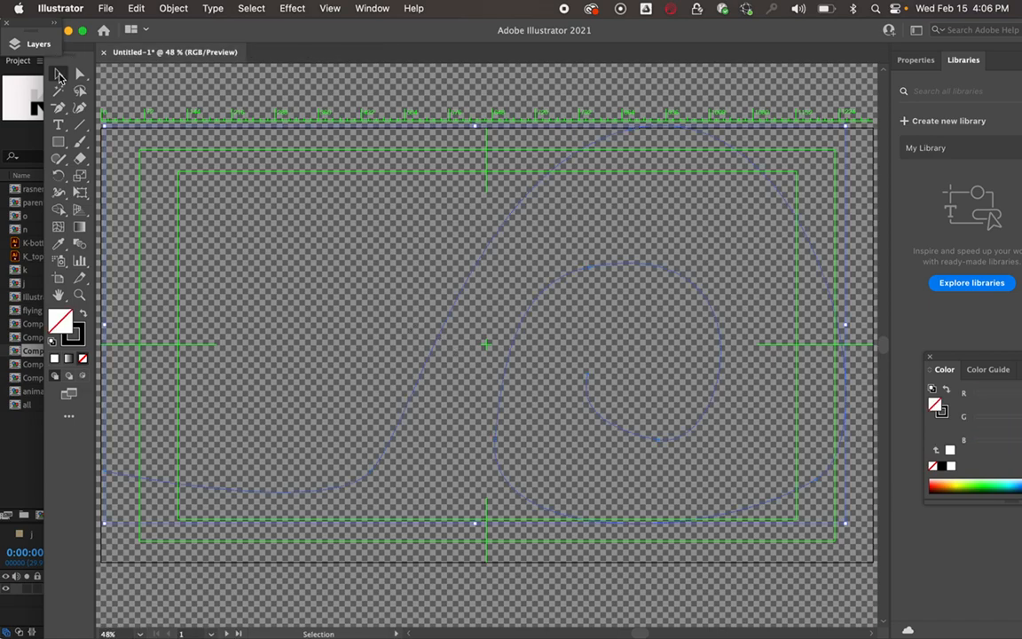
# Step: Select the whole curved spiral path in the Illustrator document, copy it and switch back to After Effects
pyautogui.click(59, 110)
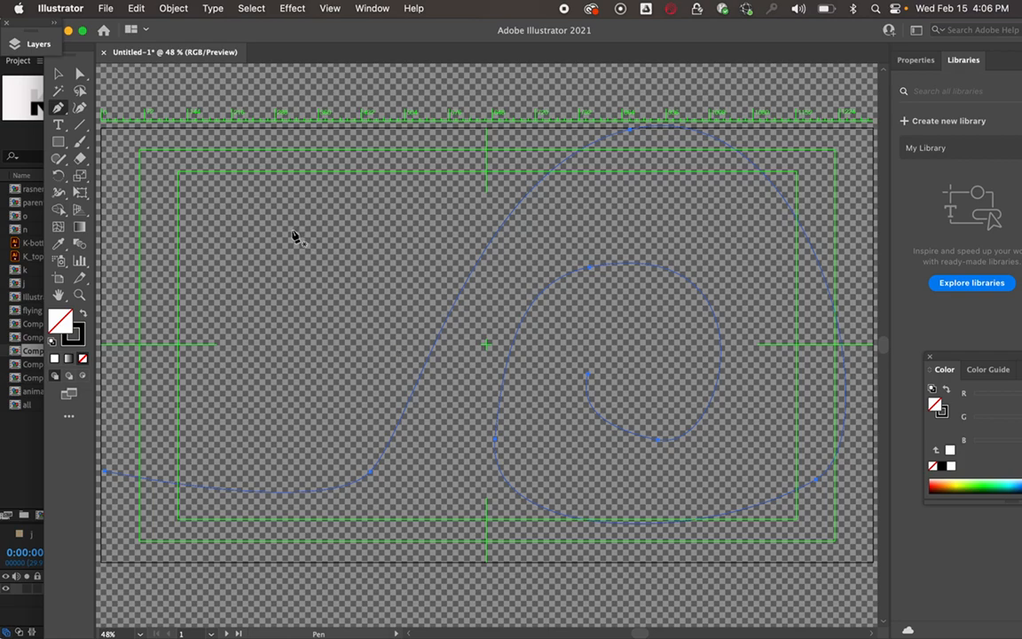
pyautogui.click(81, 75)
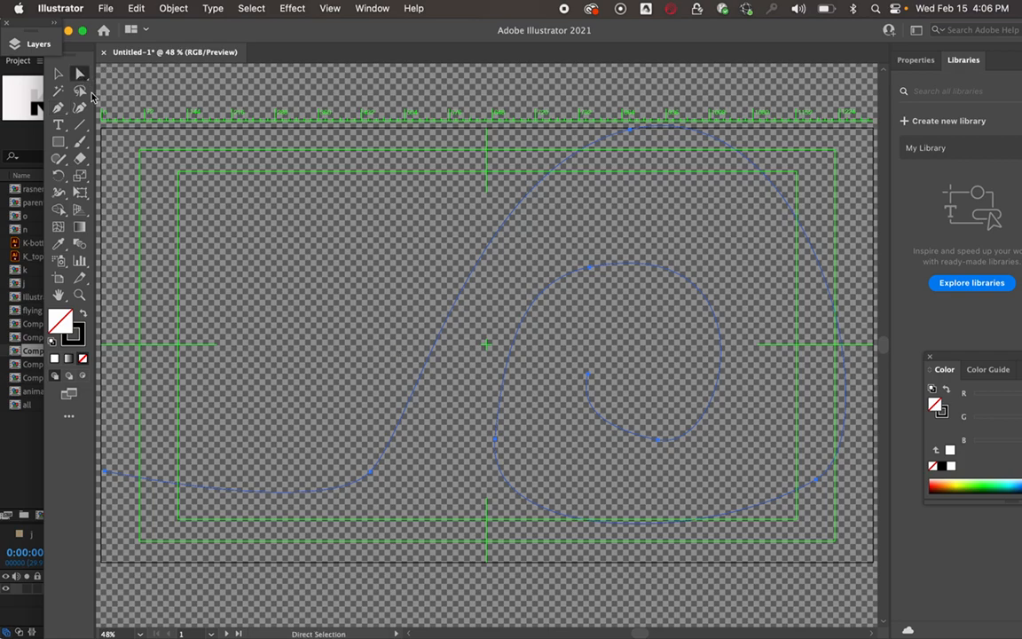
pyautogui.click(59, 77)
pyautogui.click(272, 195)
pyautogui.click(454, 307)
pyautogui.click(135, 9)
pyautogui.click(136, 82)
pyautogui.click(488, 604)
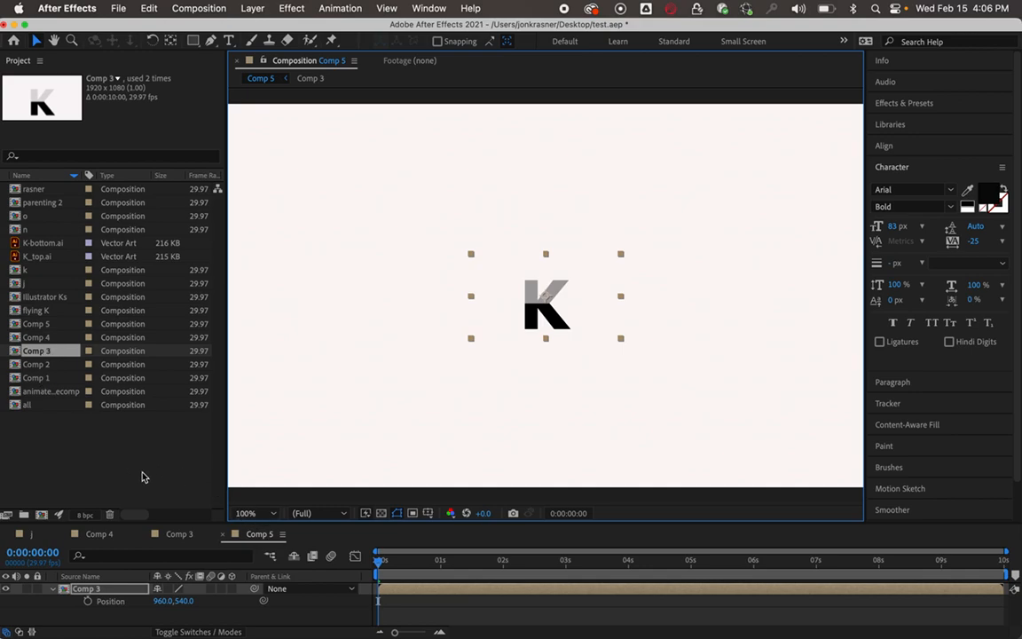
# Step: Preview Comp 5 and paste the copied path into the Comp 3 layer's Position property at 0:00:00:00
pyautogui.press('space')
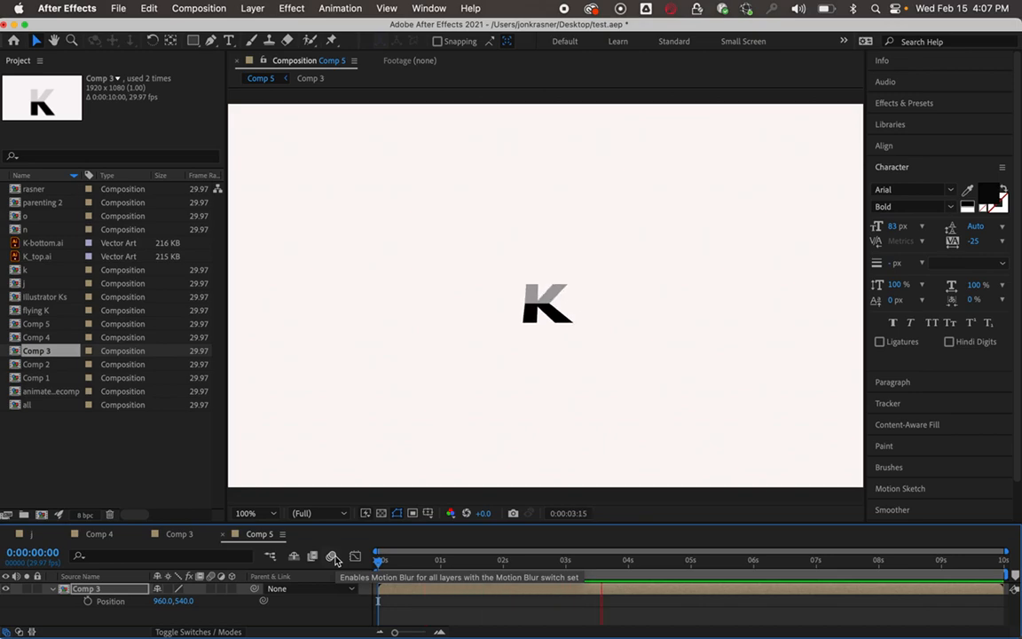
pyautogui.moveTo(349, 524); pyautogui.dragTo(349, 466)
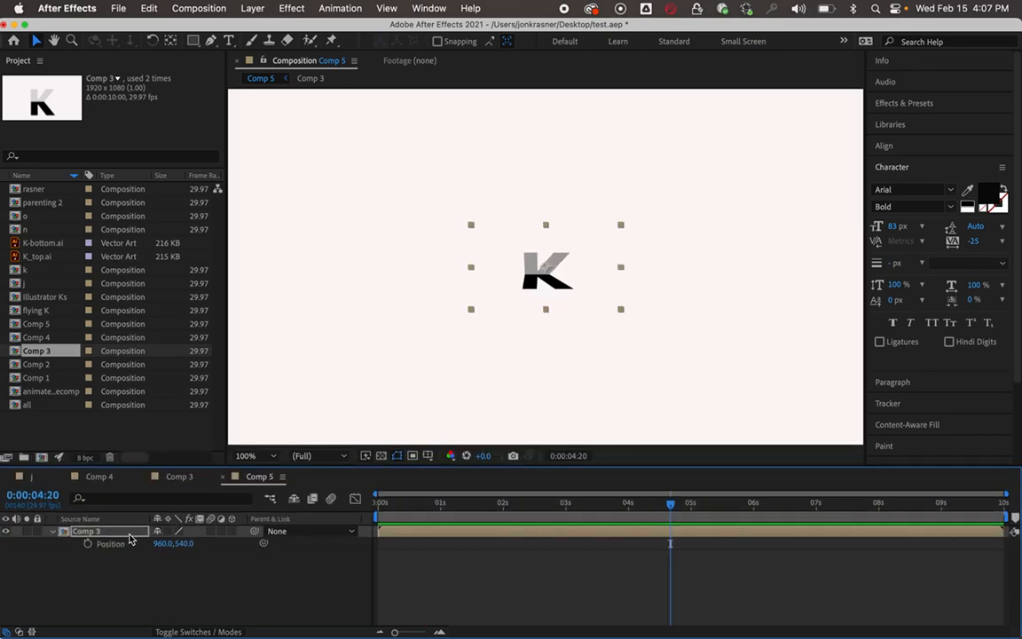
pyautogui.click(125, 545)
pyautogui.click(380, 504)
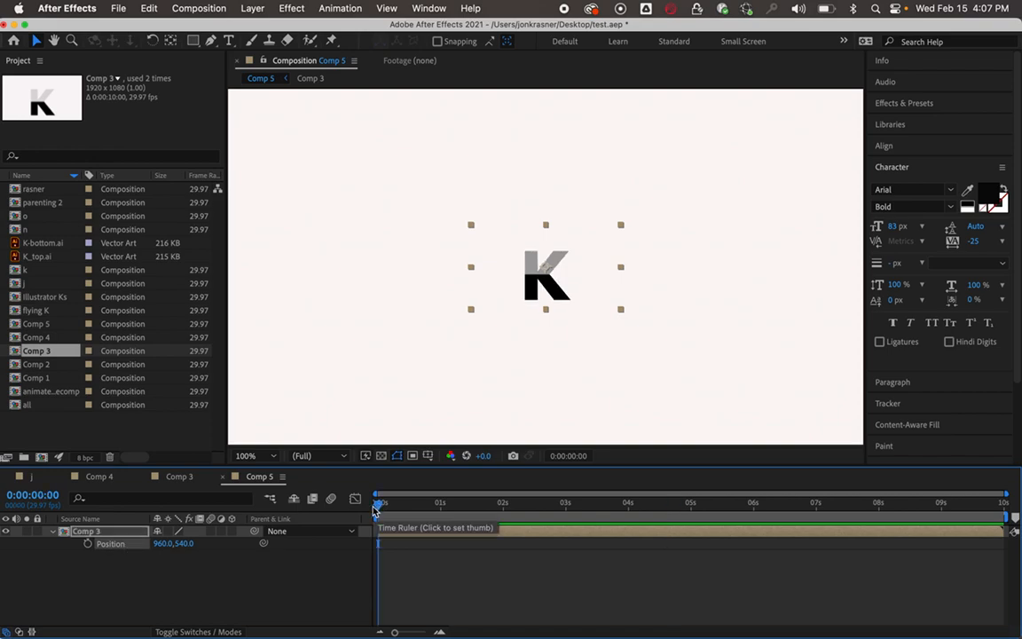
pyautogui.press('super+v')
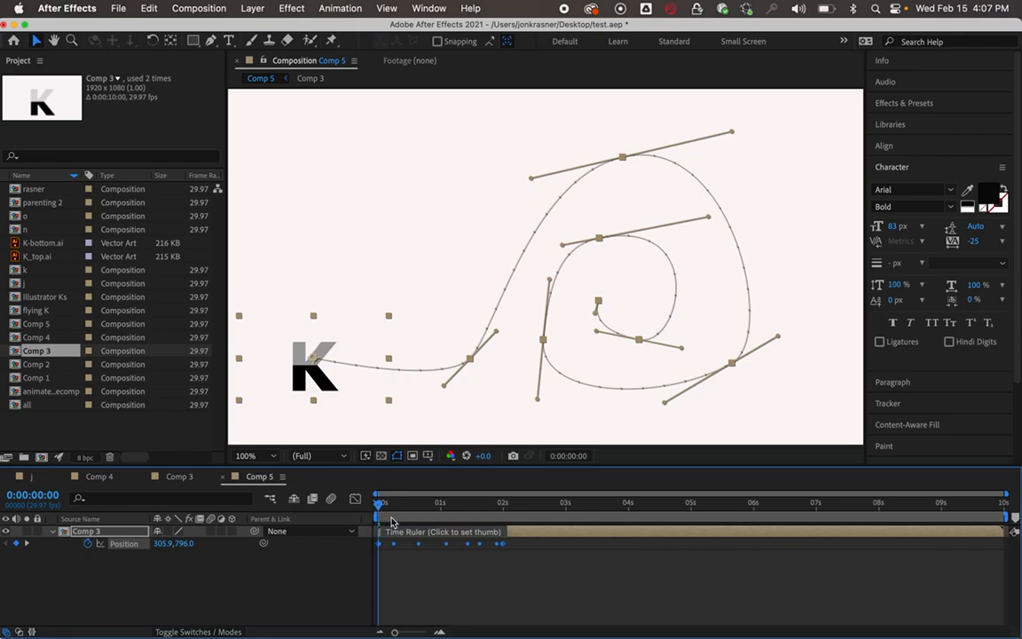
pyautogui.click(502, 590)
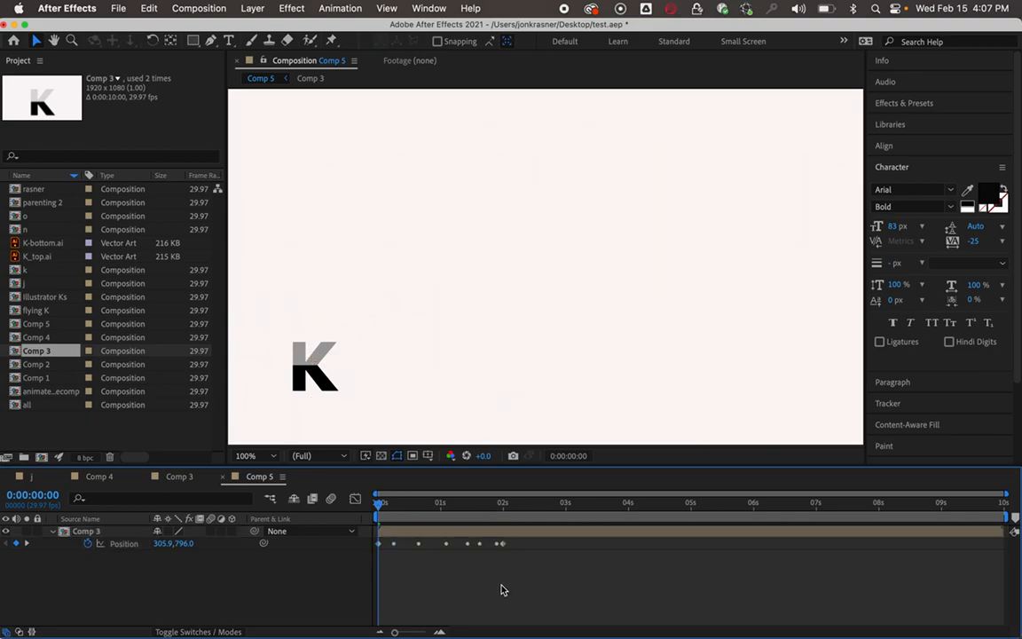
# Step: Preview the spiral flight, stretch the position keyframes so the last sits at about 8.7 seconds, and move the third to about 2.1 seconds
pyautogui.press('space')
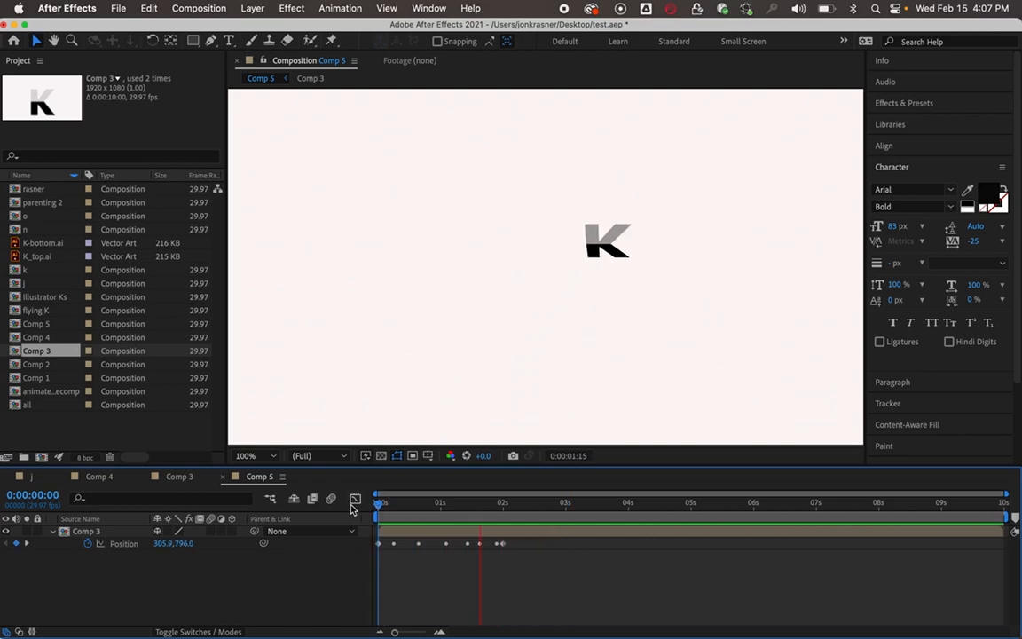
pyautogui.press('space')
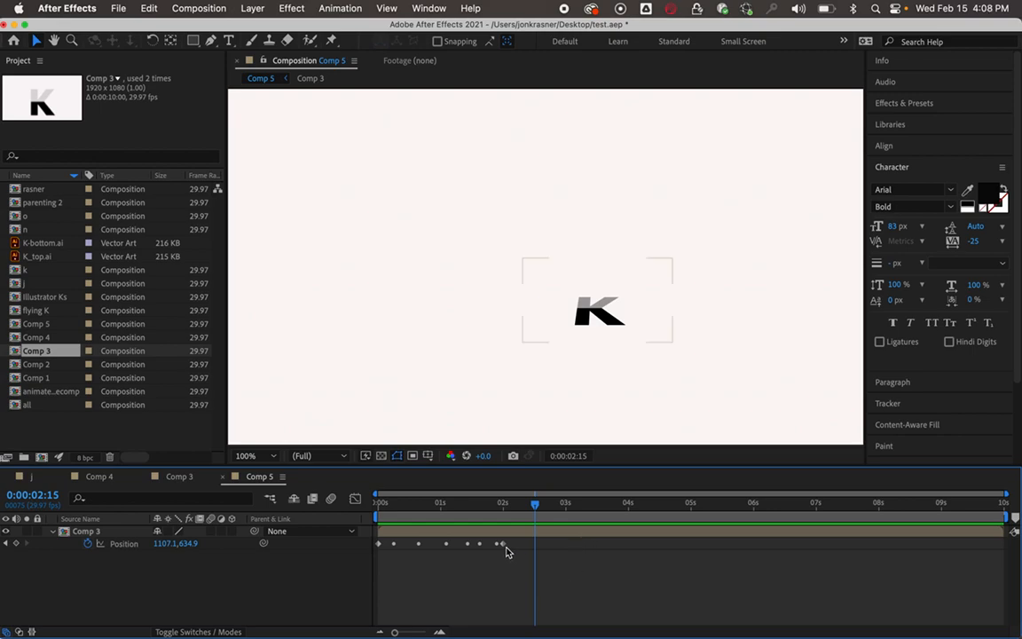
pyautogui.moveTo(502, 545); pyautogui.dragTo(920, 544)
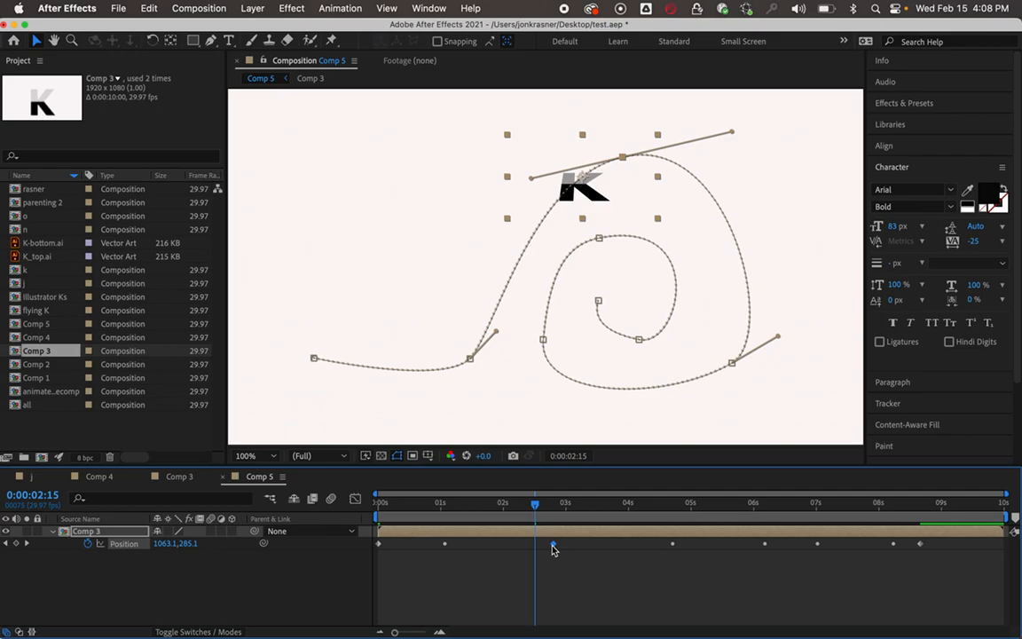
pyautogui.moveTo(552, 549); pyautogui.dragTo(510, 551)
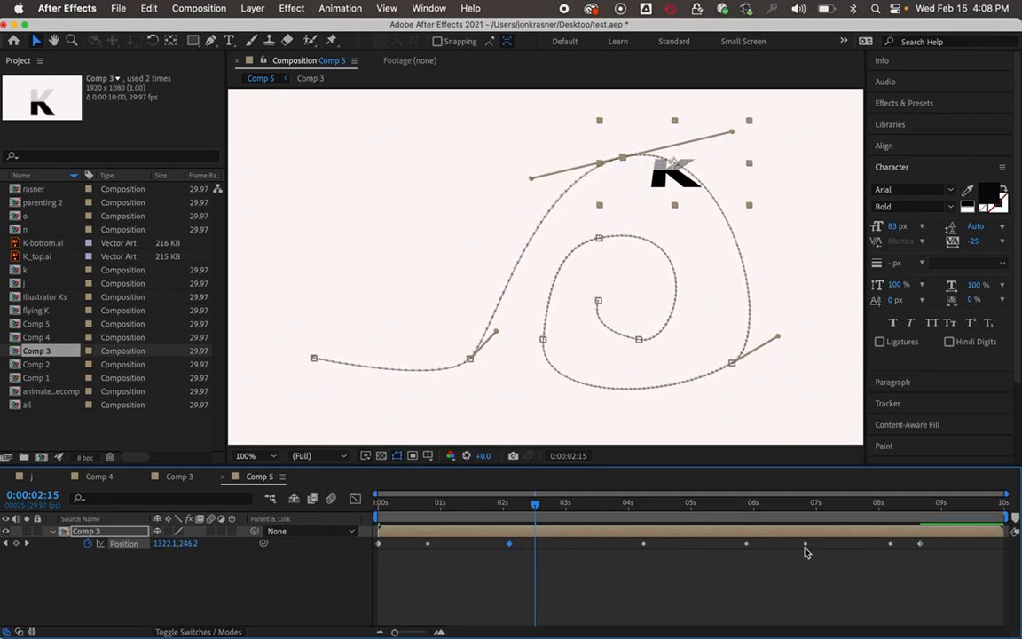
# Step: Preview Comp 5 from the start and delay the fifth and sixth position keyframes to about 6.9 and 7.8 seconds
pyautogui.moveTo(484, 515); pyautogui.dragTo(355, 506)
pyautogui.press('space')
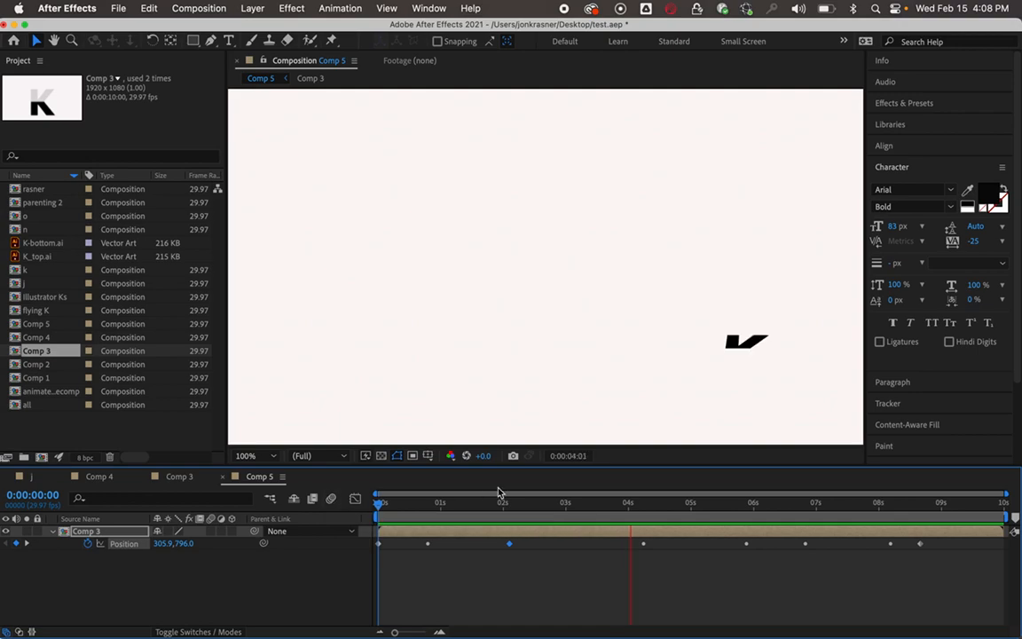
pyautogui.press('space')
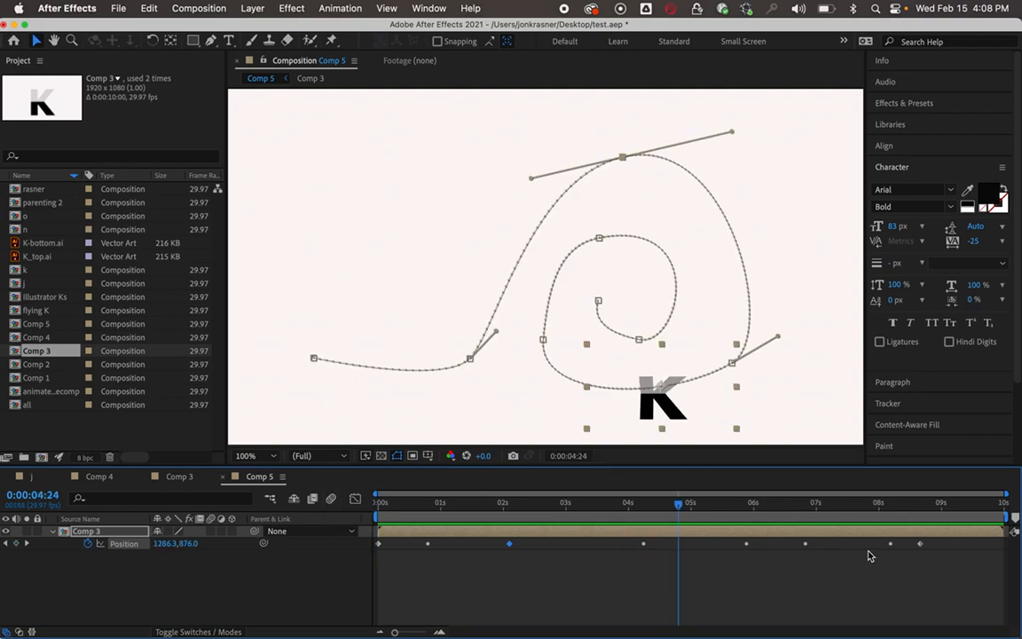
pyautogui.moveTo(805, 543)
pyautogui.mouseDown()
pyautogui.moveTo(865, 543)
pyautogui.moveTo(794, 548)
pyautogui.moveTo(813, 548)
pyautogui.mouseUp()
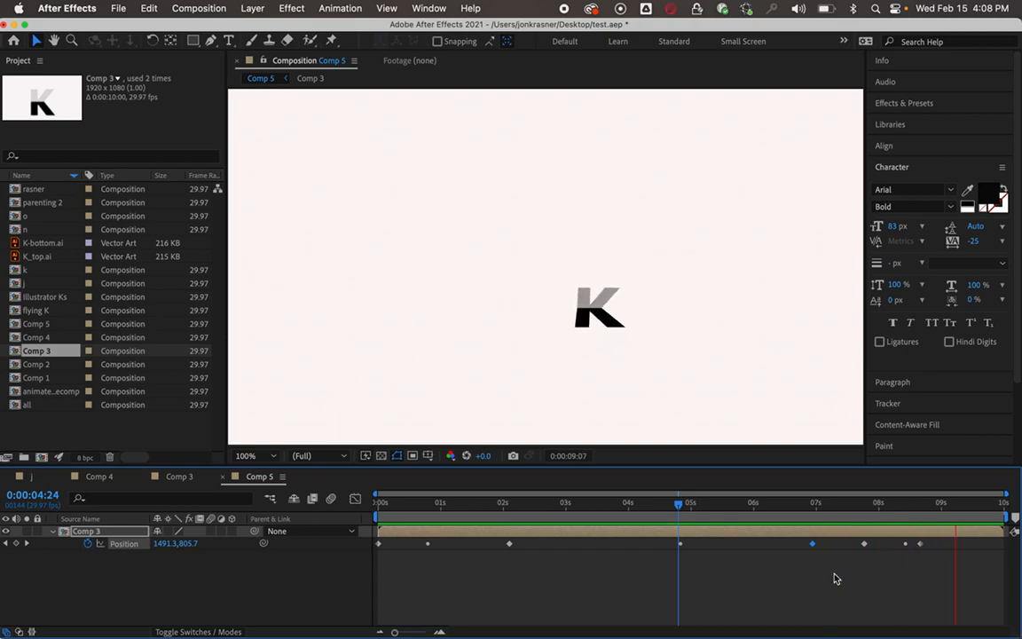
# Step: Delay the fifth and sixth position keyframes in Comp 5 to about 7.8 and 8.2 seconds, and preview the flight from 0:00:07:04
pyautogui.click(837, 568)
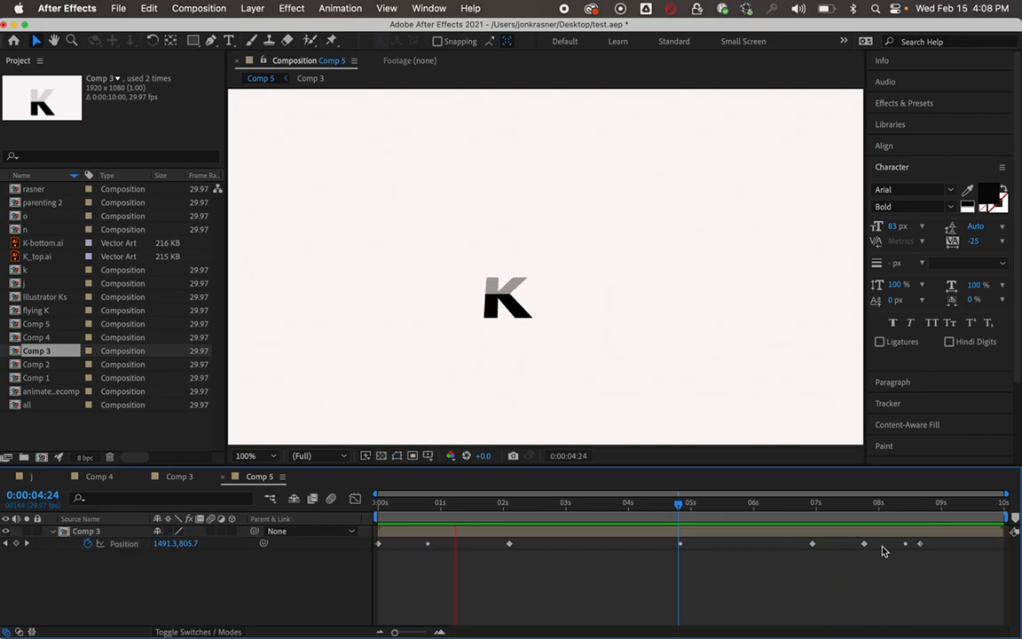
pyautogui.press('space')
pyautogui.moveTo(866, 544); pyautogui.dragTo(891, 544)
pyautogui.moveTo(814, 545); pyautogui.dragTo(868, 544)
pyautogui.click(824, 505)
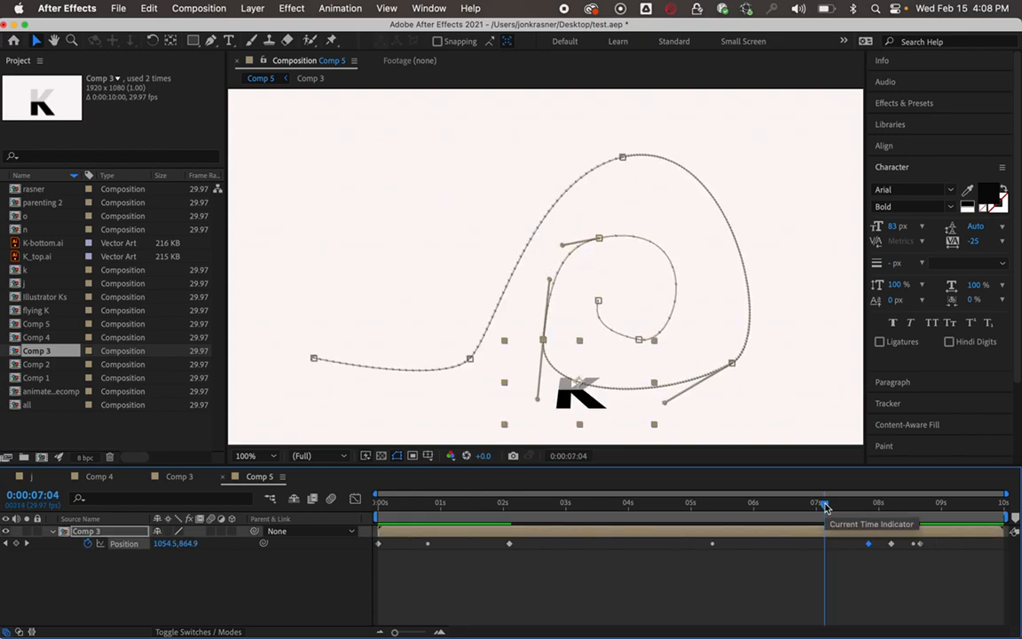
pyautogui.press('space')
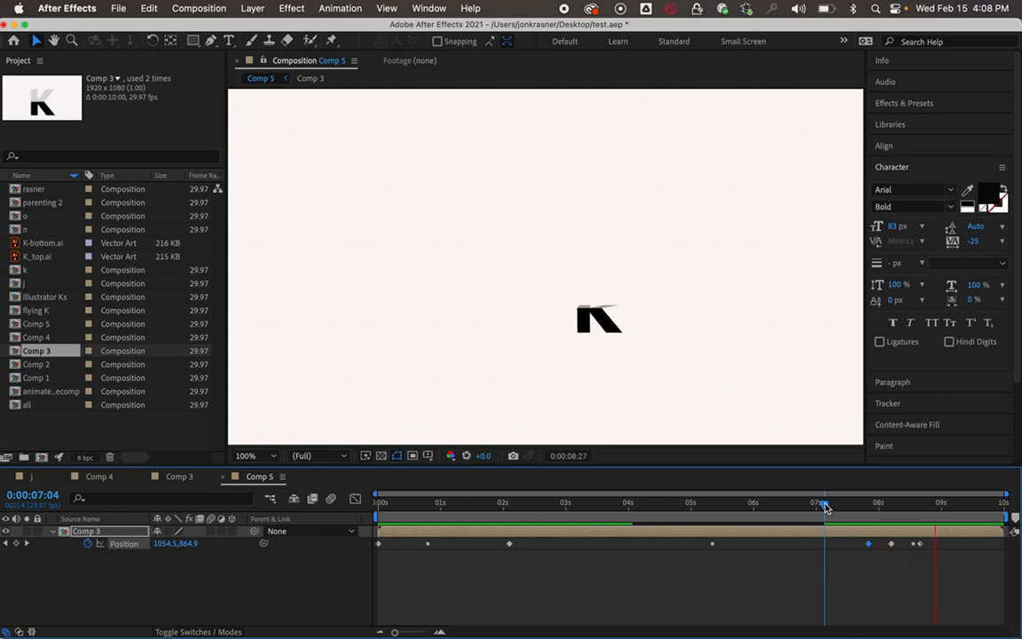
# Step: At 0:00:09:15, move the K up out of the frame to a position of about 993, -81
pyautogui.press('space')
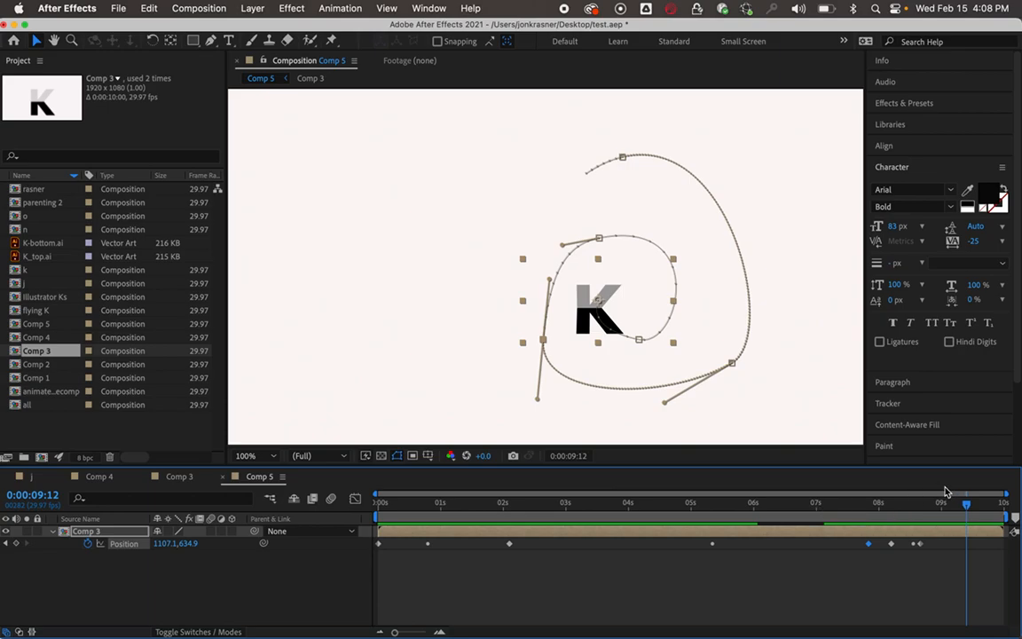
pyautogui.moveTo(965, 508); pyautogui.dragTo(974, 507)
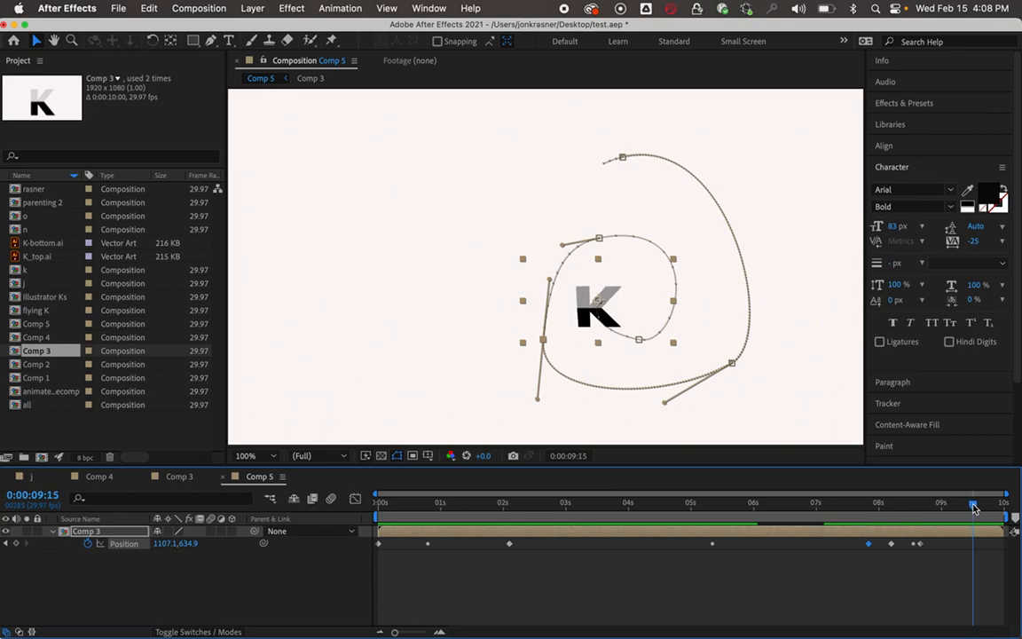
pyautogui.moveTo(602, 318); pyautogui.dragTo(563, 82)
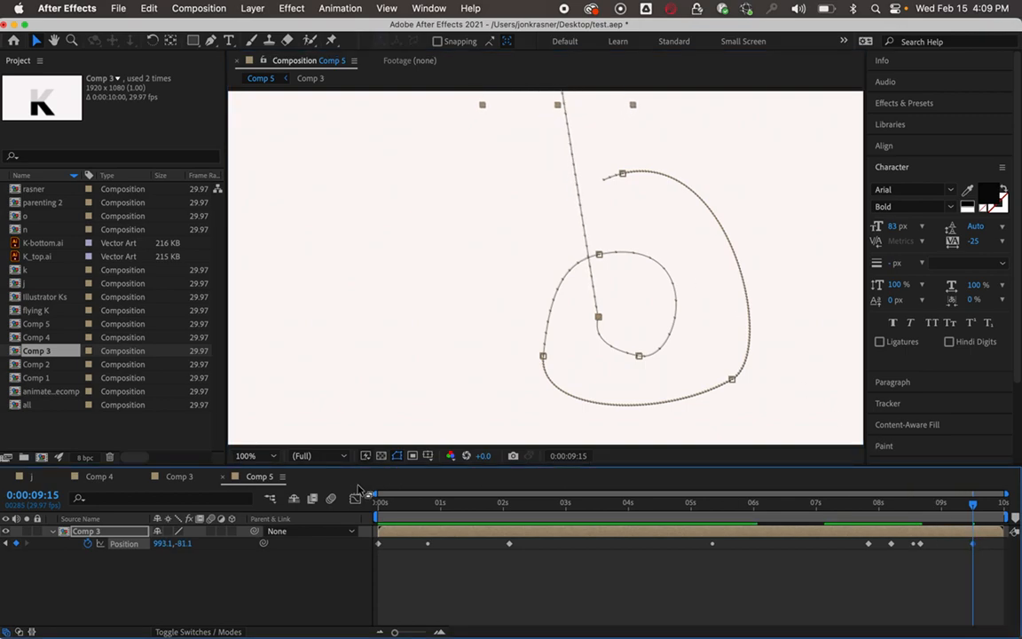
# Step: In the Graph Editor, lower the exit speed at the 8.7-second keyframe to zero and raise the speed into the last position keyframe
pyautogui.click(356, 501)
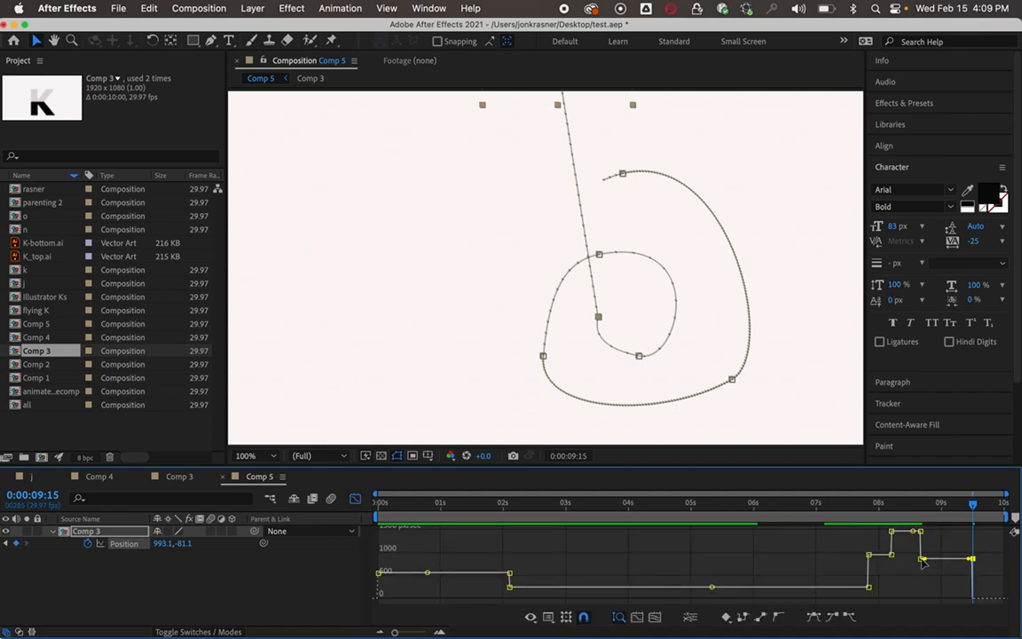
pyautogui.moveTo(923, 559); pyautogui.dragTo(923, 598)
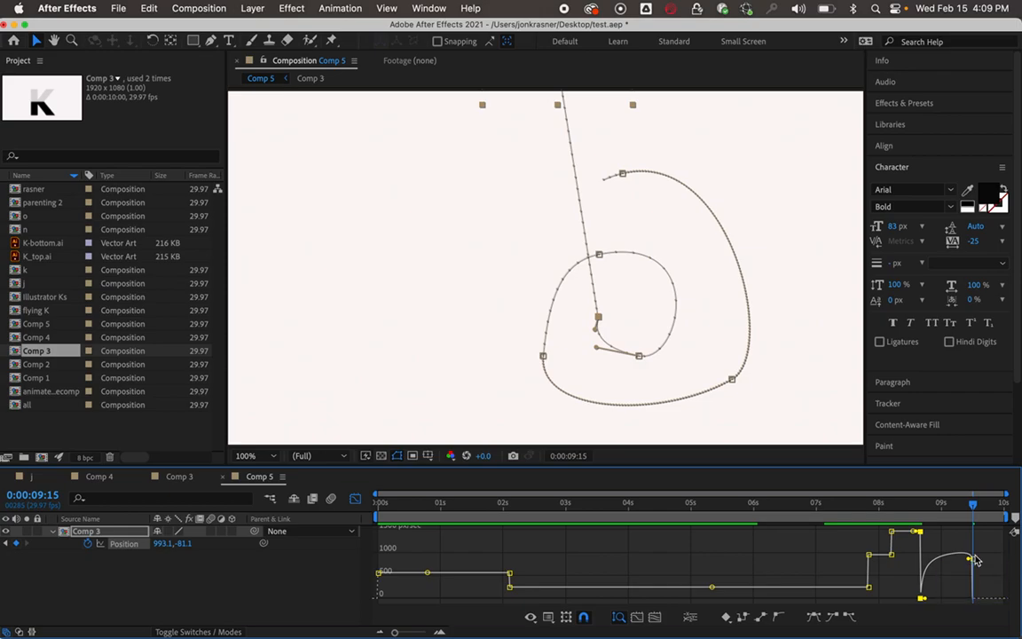
pyautogui.moveTo(976, 559); pyautogui.dragTo(968, 395)
pyautogui.click(860, 501)
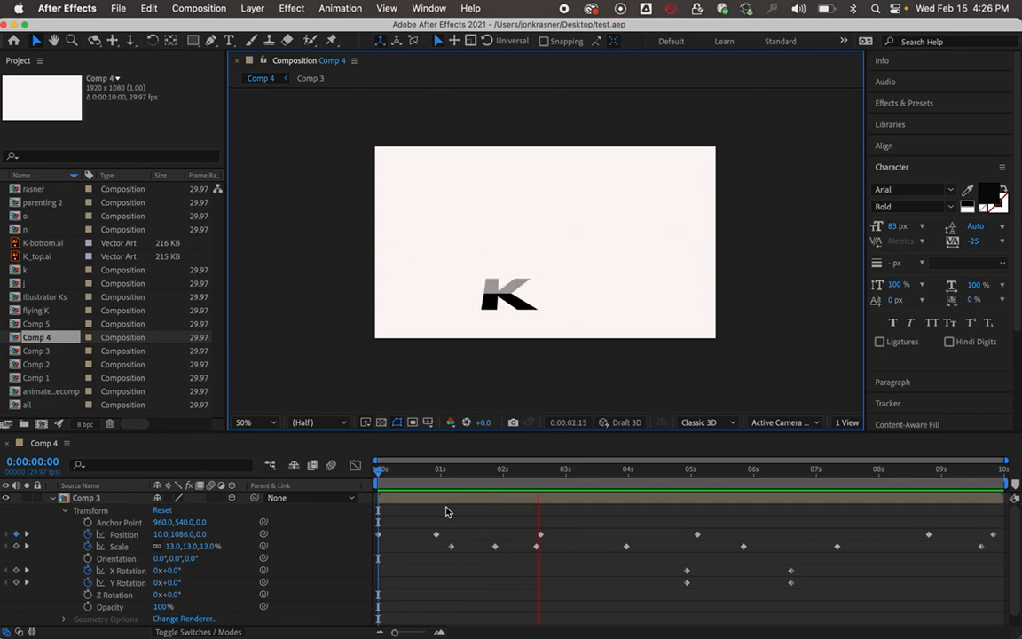
# Step: Collapse the Comp 3 layer's properties in Comp 4 and preview the animation from the start
pyautogui.press('space')
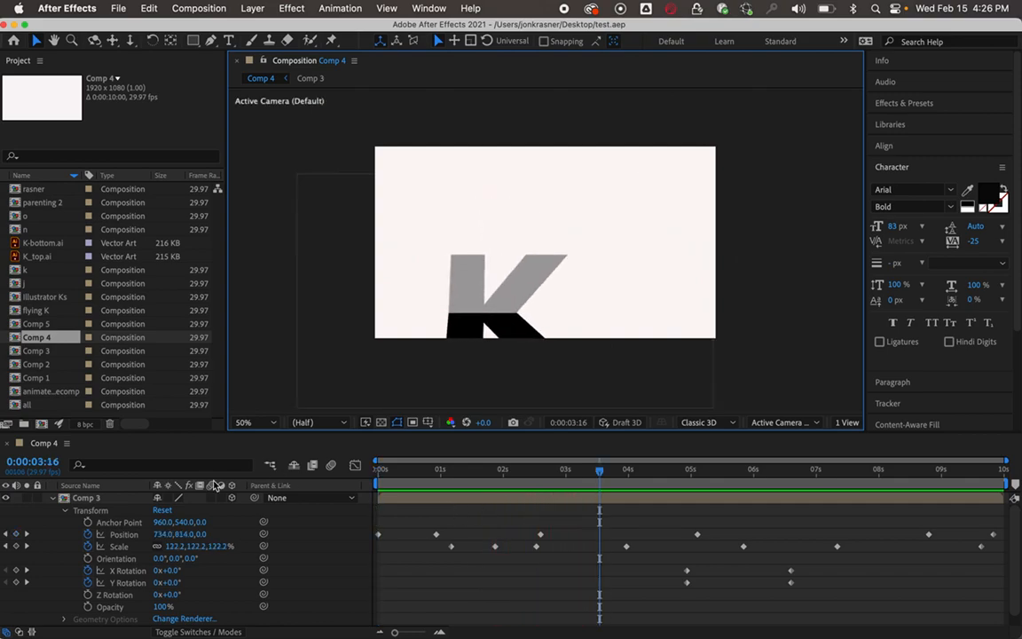
pyautogui.click(55, 502)
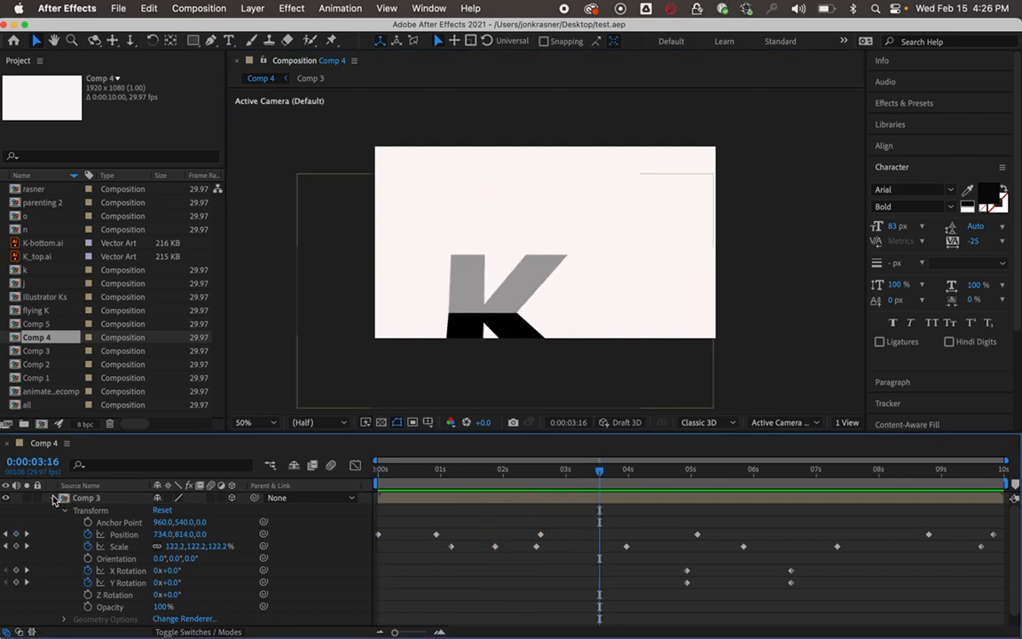
pyautogui.click(380, 468)
pyautogui.press('space')
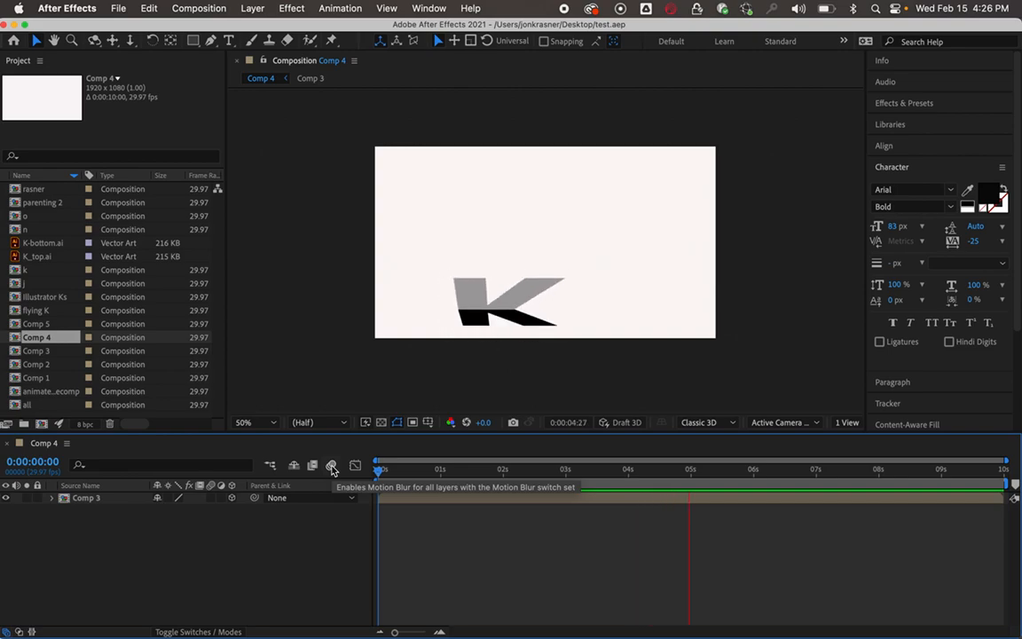
pyautogui.press('space')
# Step: Split the Comp 3 layer at 0:00:04:11
pyautogui.moveTo(644, 475)
pyautogui.mouseDown()
pyautogui.moveTo(768, 469)
pyautogui.moveTo(801, 450)
pyautogui.moveTo(819, 468)
pyautogui.moveTo(836, 430)
pyautogui.moveTo(804, 470)
pyautogui.moveTo(654, 472)
pyautogui.mouseUp()
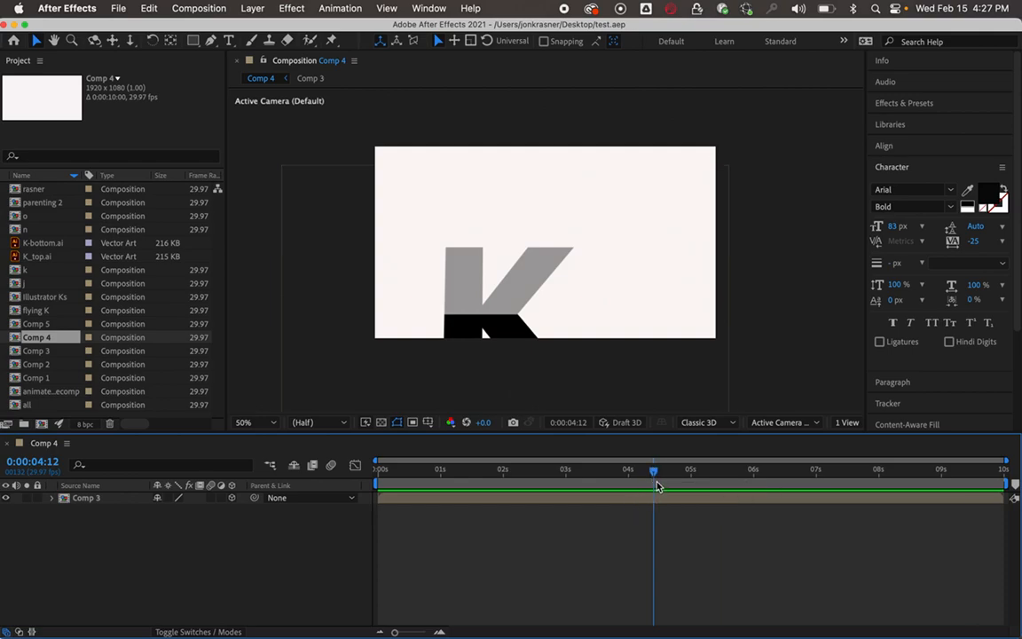
pyautogui.moveTo(652, 476); pyautogui.dragTo(651, 497)
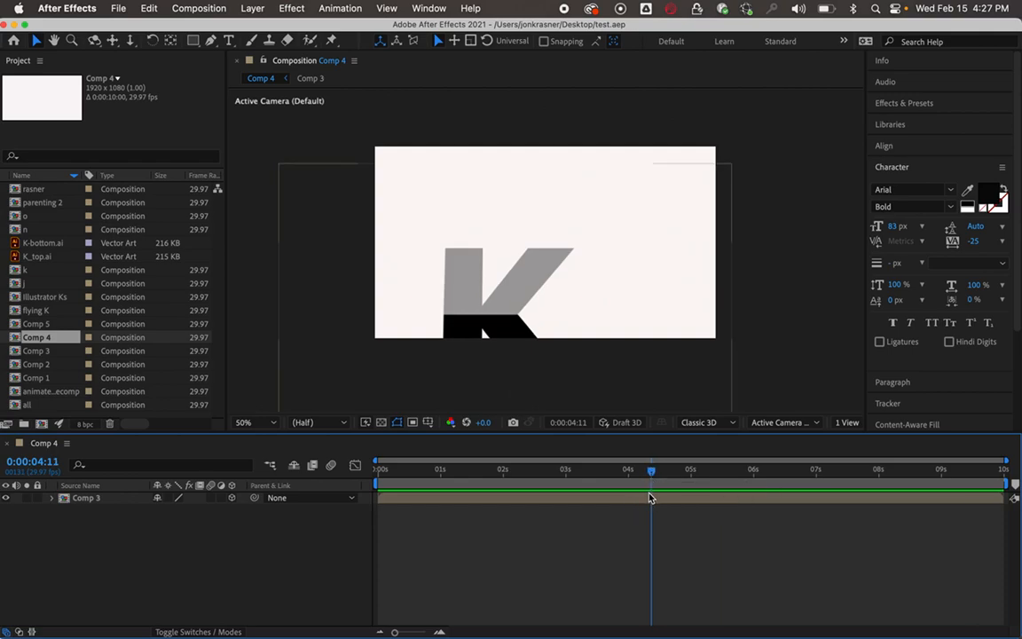
pyautogui.click(149, 9)
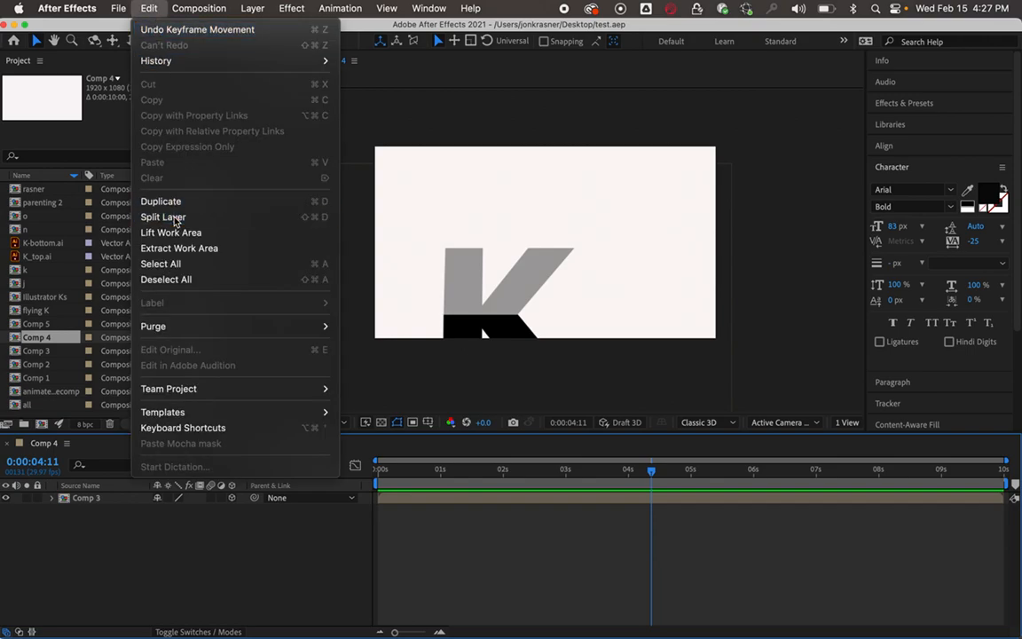
pyautogui.click(162, 216)
# Step: Split the remaining Comp 3 layer at 0:00:06:24 and again at 0:00:08:15, and preview Comp 4 from the start
pyautogui.moveTo(650, 473); pyautogui.dragTo(805, 464)
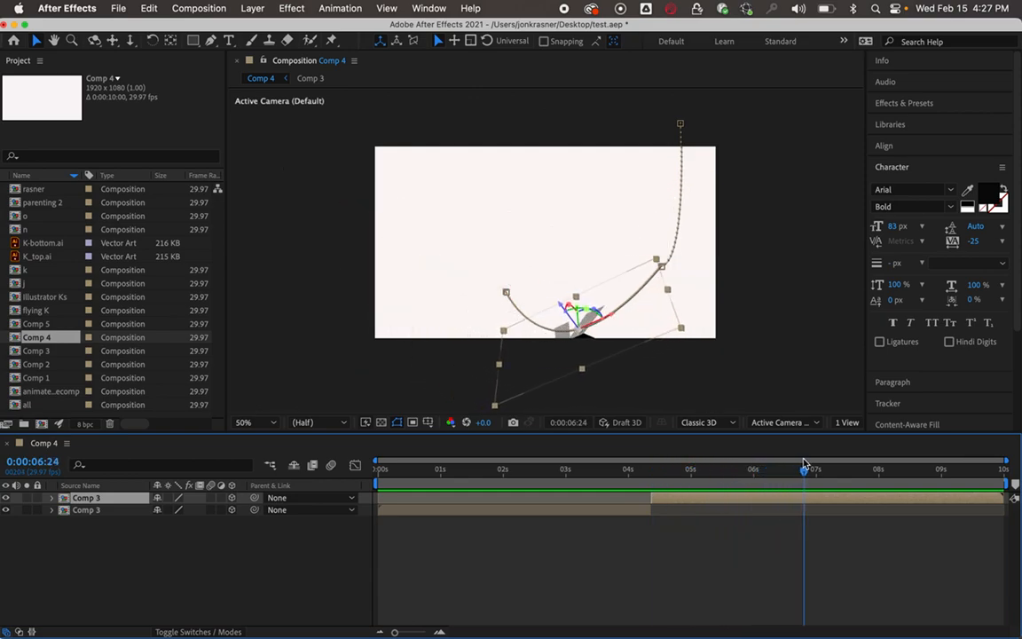
pyautogui.click(151, 11)
pyautogui.click(164, 212)
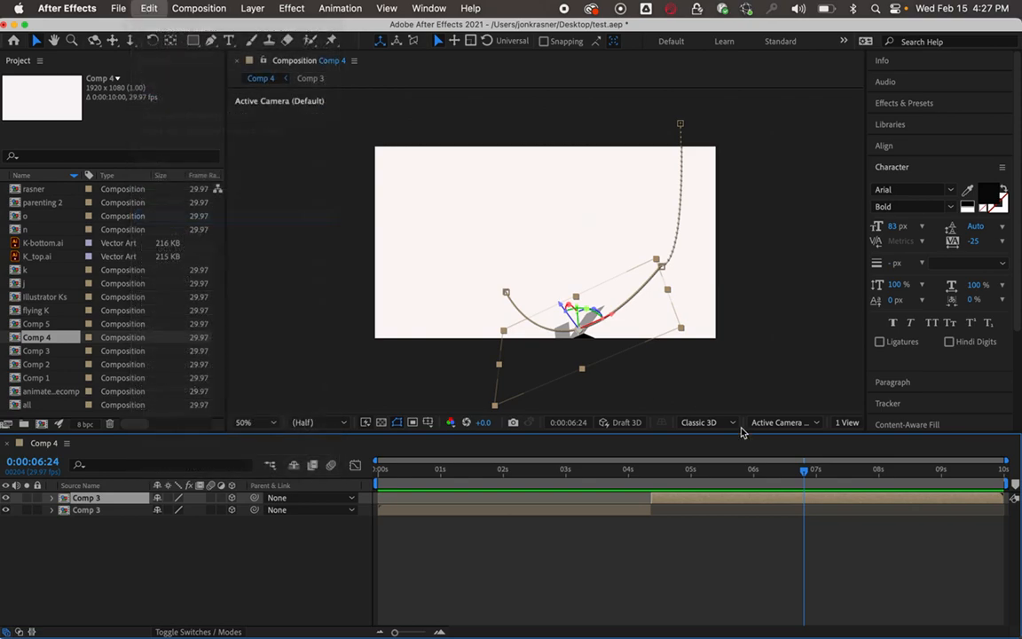
pyautogui.moveTo(805, 470); pyautogui.dragTo(910, 473)
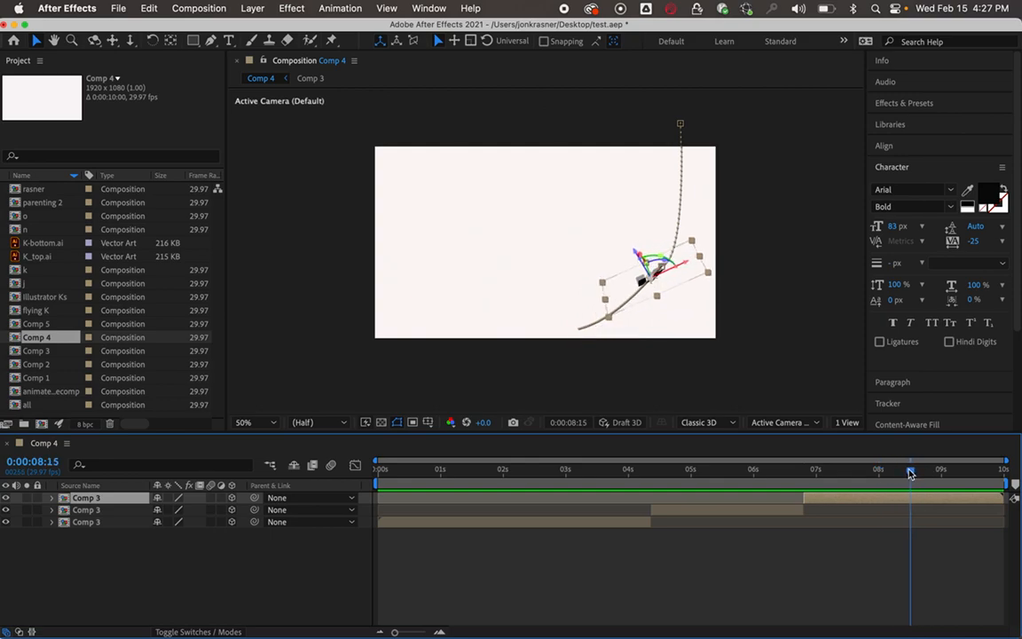
pyautogui.click(149, 8)
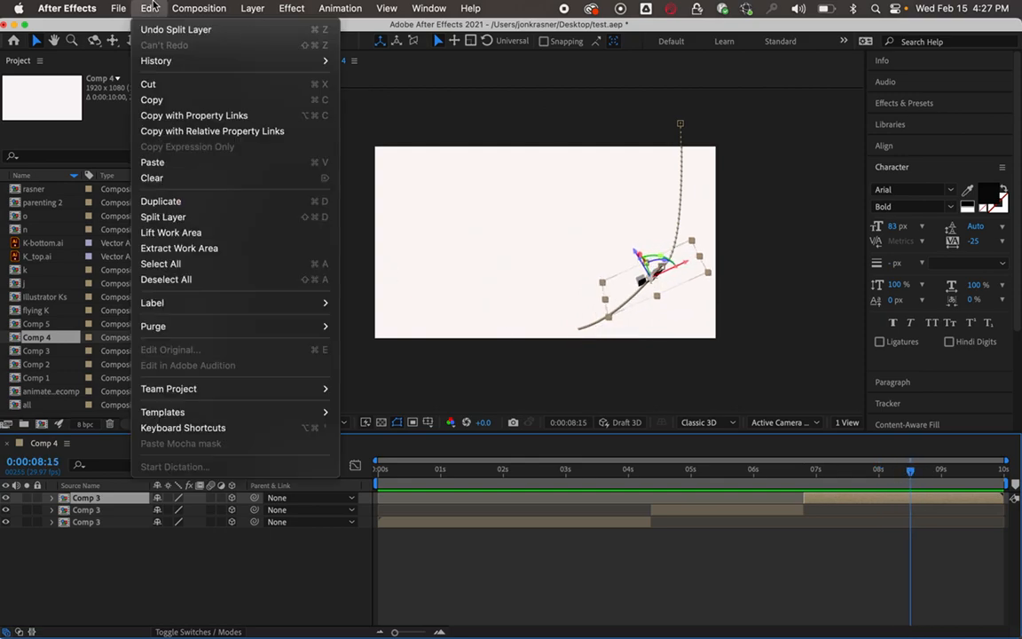
pyautogui.click(169, 216)
pyautogui.moveTo(426, 470); pyautogui.dragTo(358, 482)
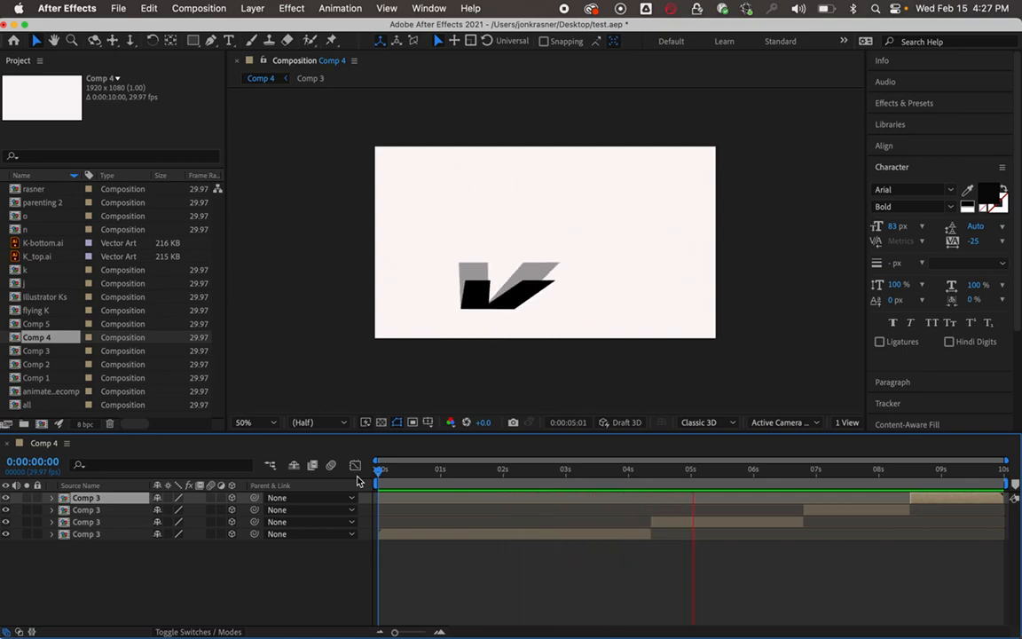
pyautogui.press('space')
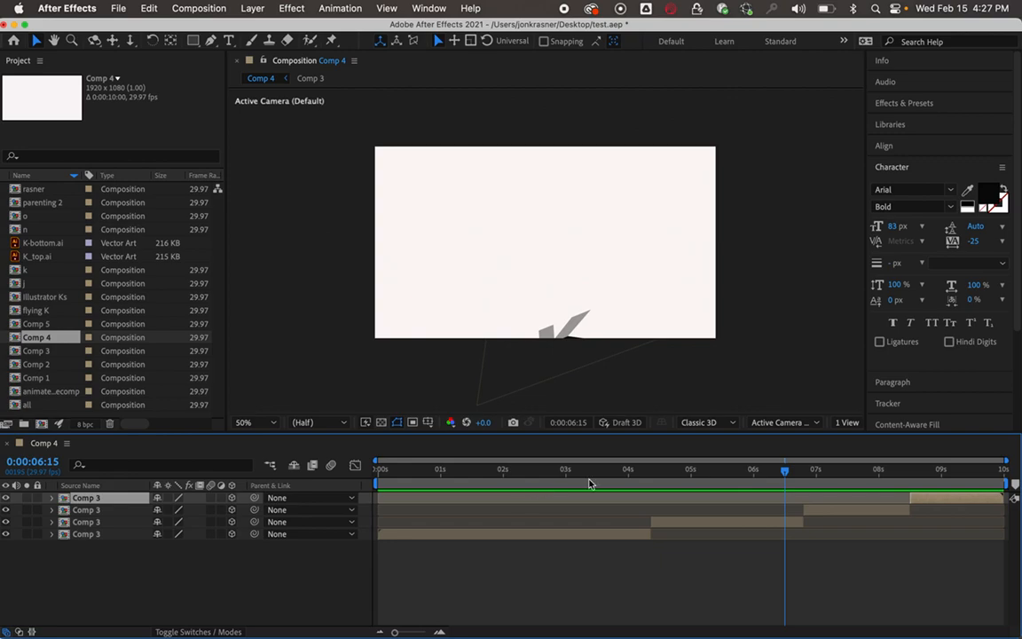
# Step: Time-stretch the Comp 3 segment starting at 0:00:04:11 to a stretch factor of 60, holding the layer in-point in place
pyautogui.moveTo(707, 477); pyautogui.dragTo(652, 475)
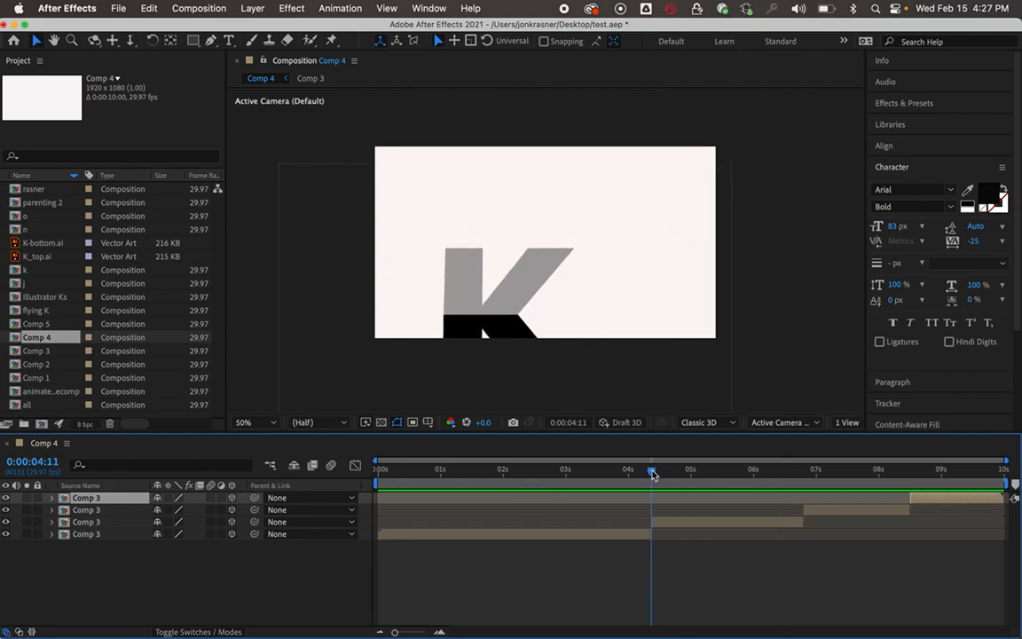
pyautogui.click(108, 523)
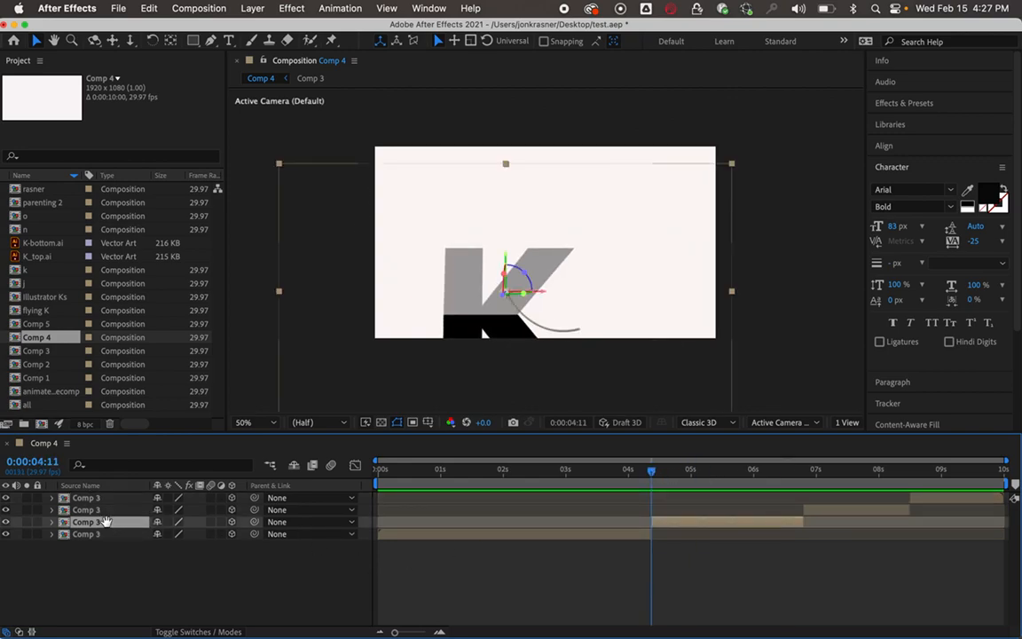
pyautogui.press('space')
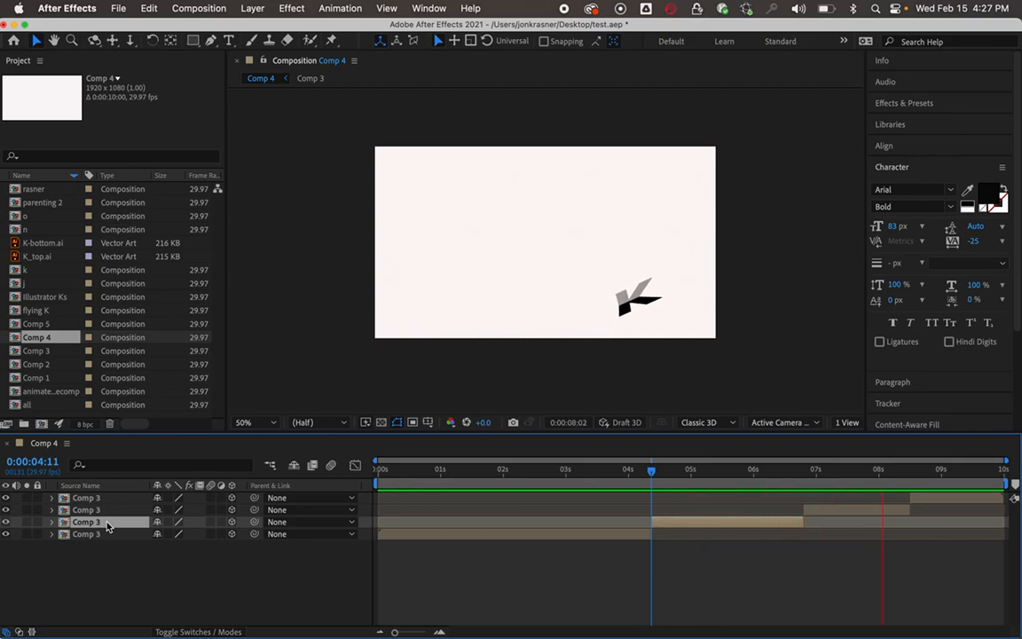
pyautogui.press('space')
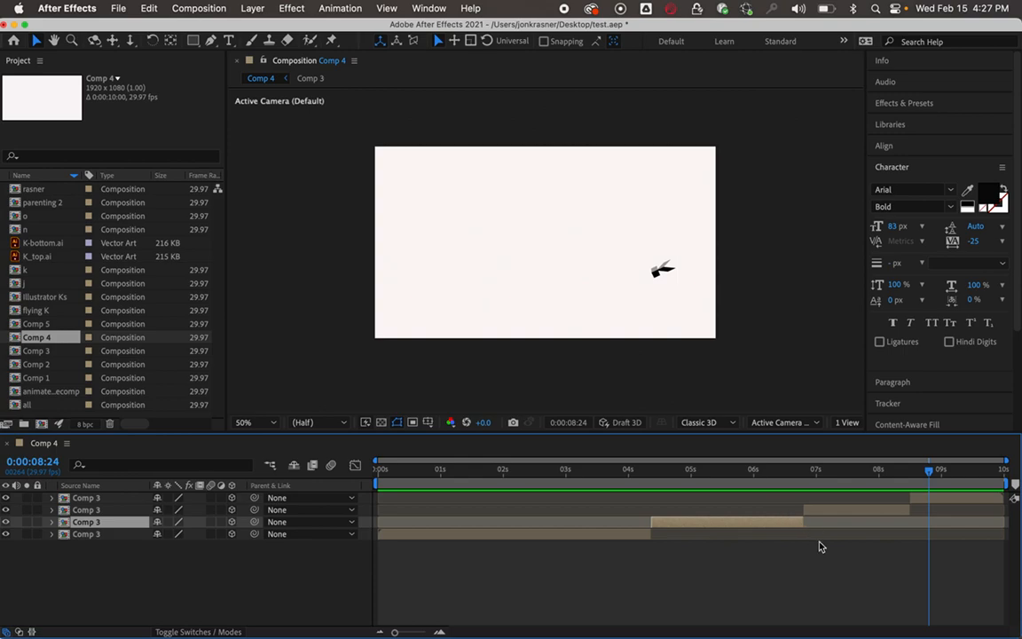
pyautogui.click(254, 7)
pyautogui.moveTo(287, 202)
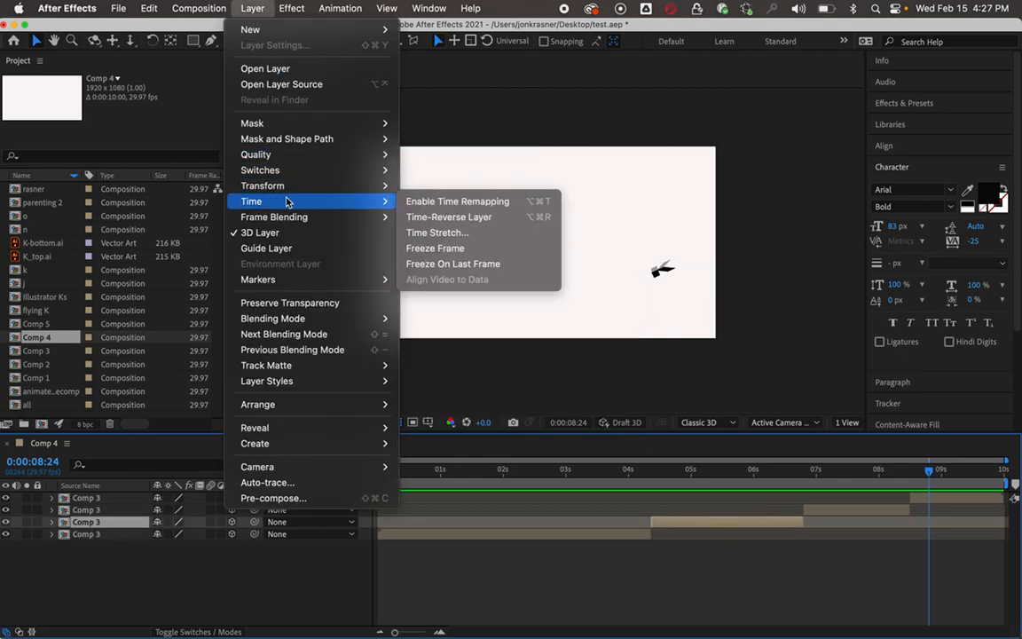
pyautogui.click(444, 232)
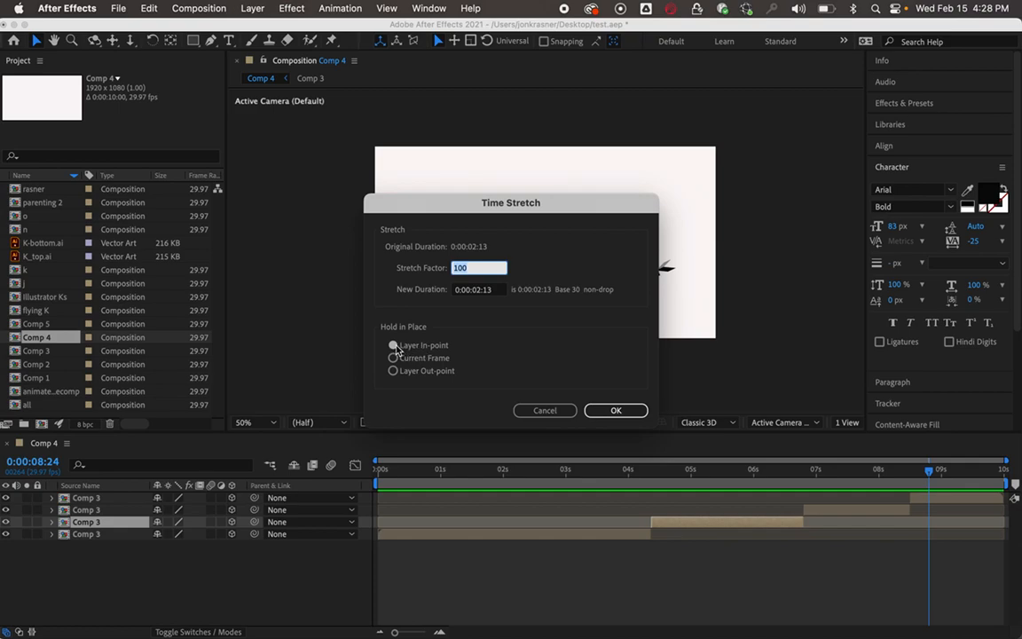
pyautogui.write('60')
pyautogui.click(609, 407)
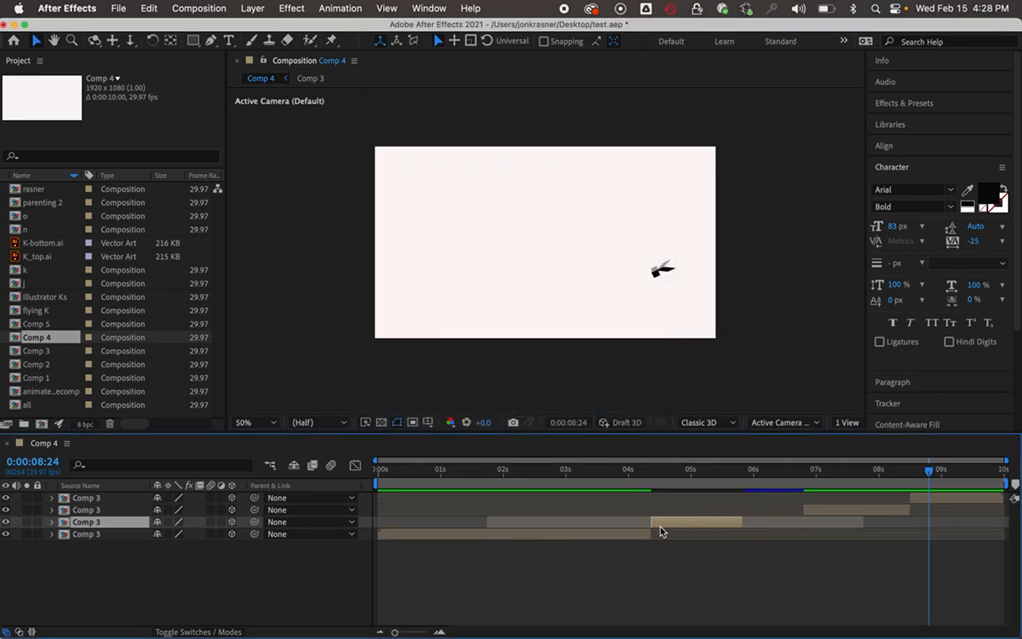
# Step: Inspect the stretched segment's keyframes and preview Comp 4 from 0:00:02:03
pyautogui.click(51, 523)
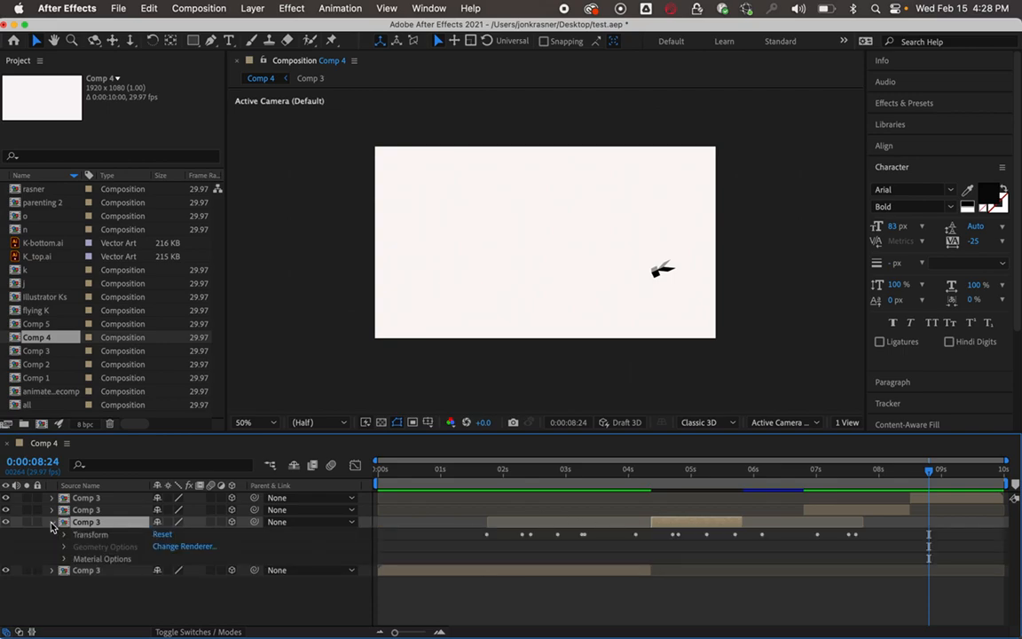
pyautogui.click(51, 522)
pyautogui.click(510, 470)
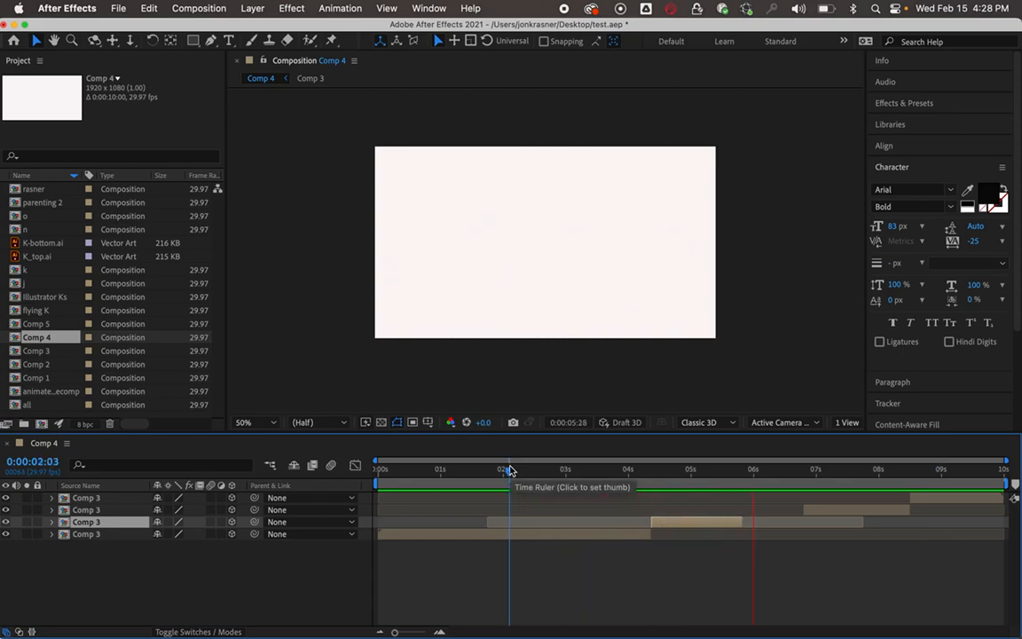
pyautogui.press('space')
# Step: Close the gaps by moving the third Comp 3 segment to start at about 5.8 seconds and the last one at about 7.5 seconds
pyautogui.click(857, 512)
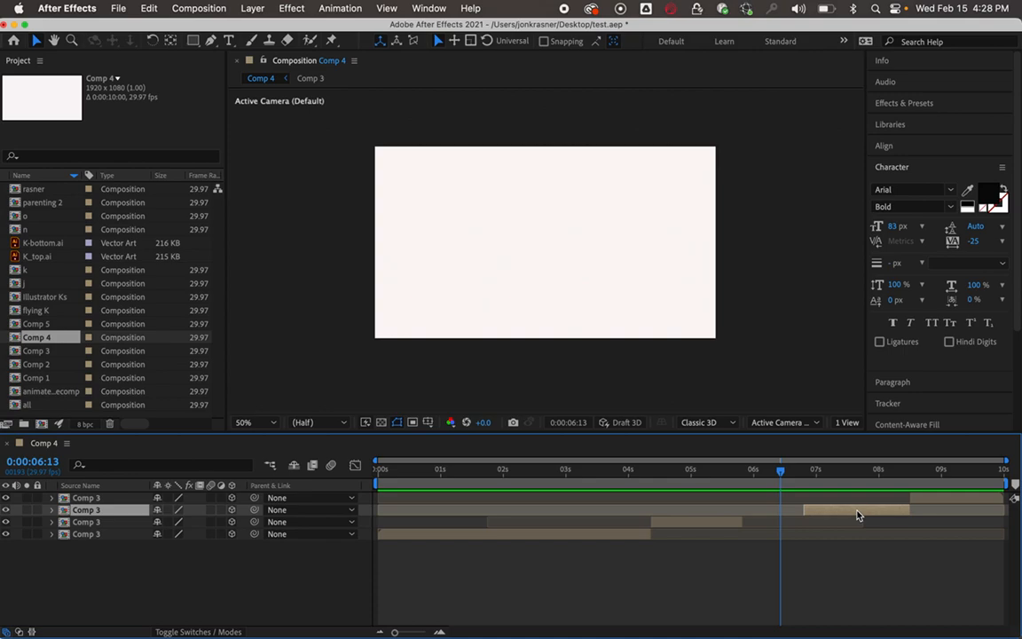
pyautogui.moveTo(849, 515); pyautogui.dragTo(803, 522)
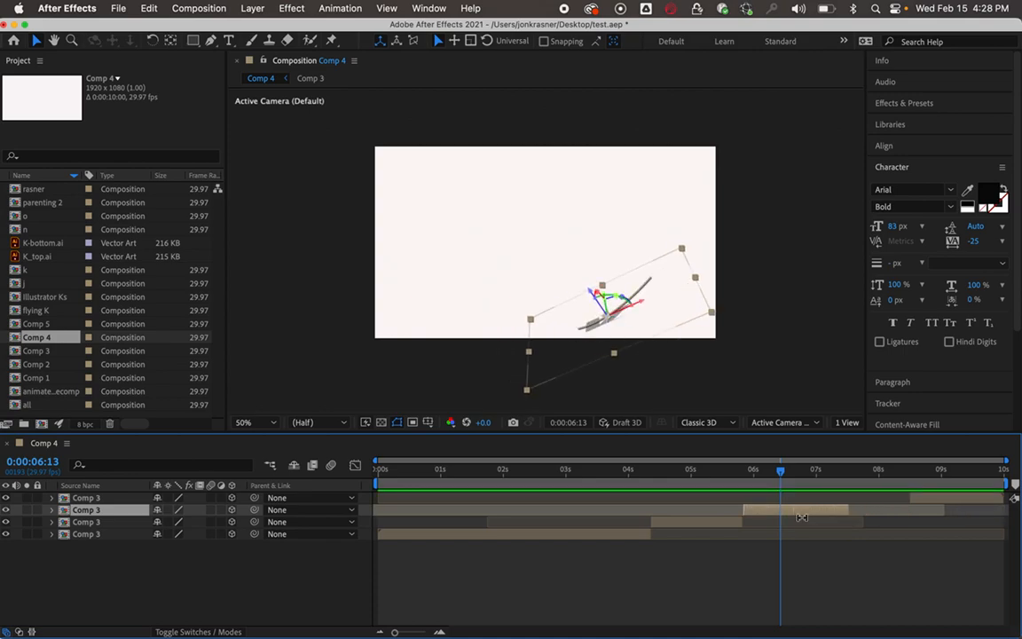
pyautogui.moveTo(916, 498); pyautogui.dragTo(874, 504)
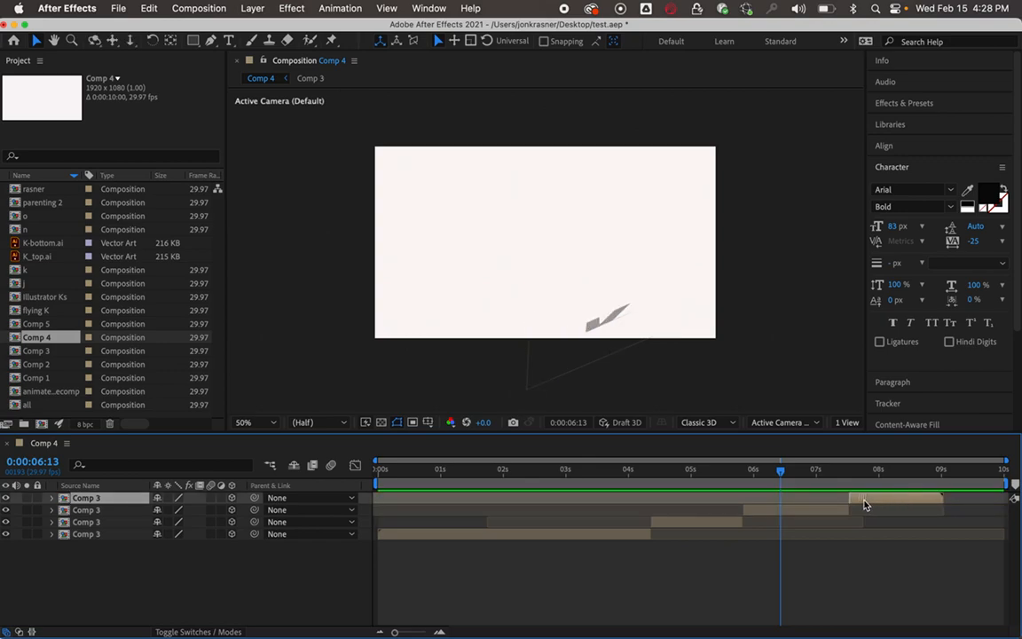
# Step: Preview Comp 4 from 0:00:04:10 and time-stretch the third Comp 3 segment to a stretch factor of 150, holding the layer in-point in place
pyautogui.click(650, 472)
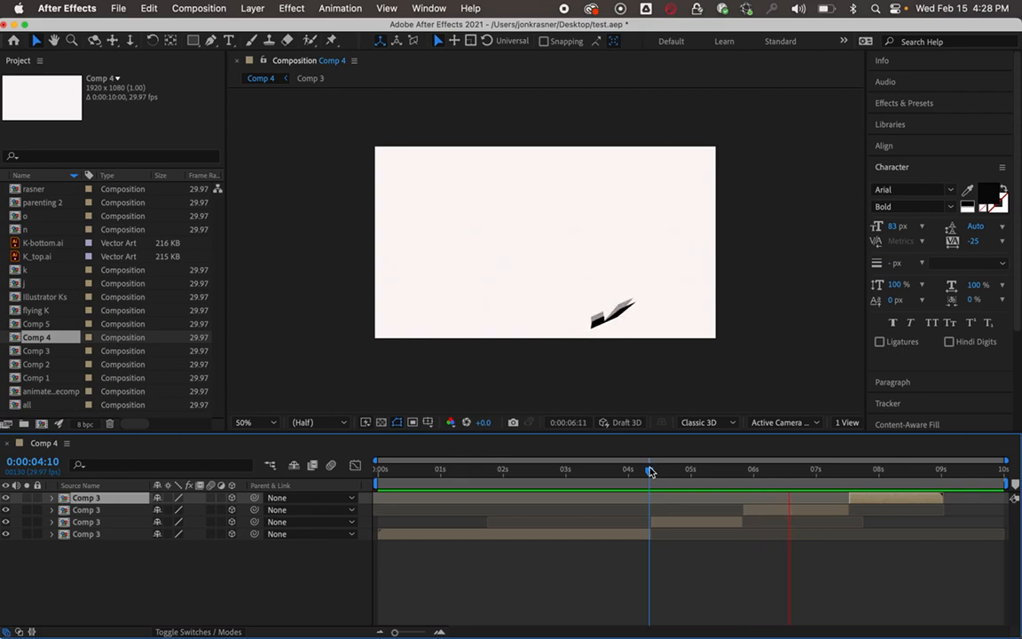
pyautogui.moveTo(651, 472); pyautogui.dragTo(767, 472)
pyautogui.click(787, 512)
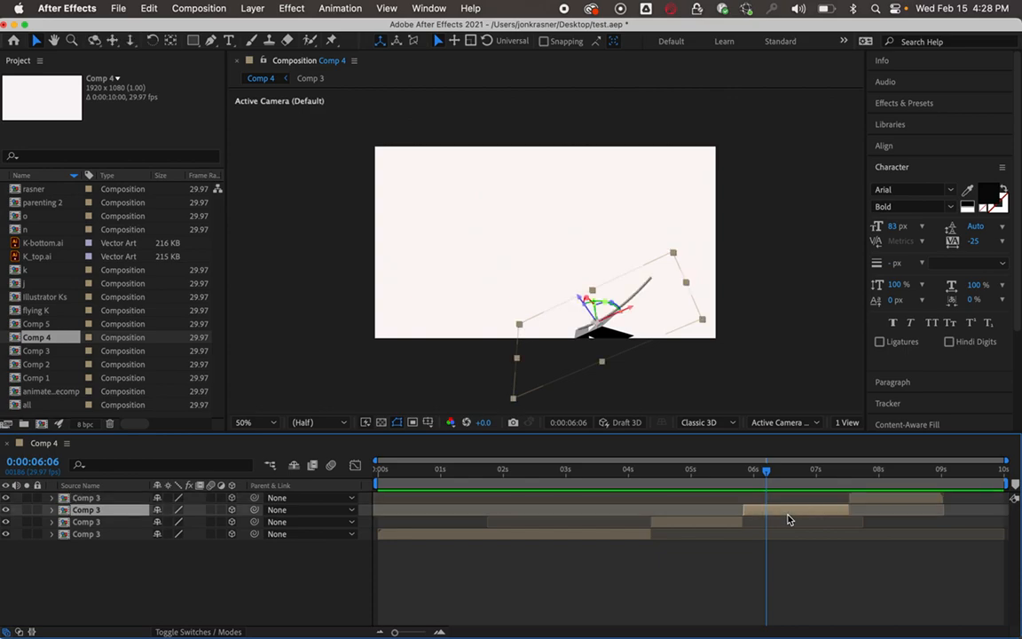
pyautogui.click(236, 7)
pyautogui.moveTo(266, 202)
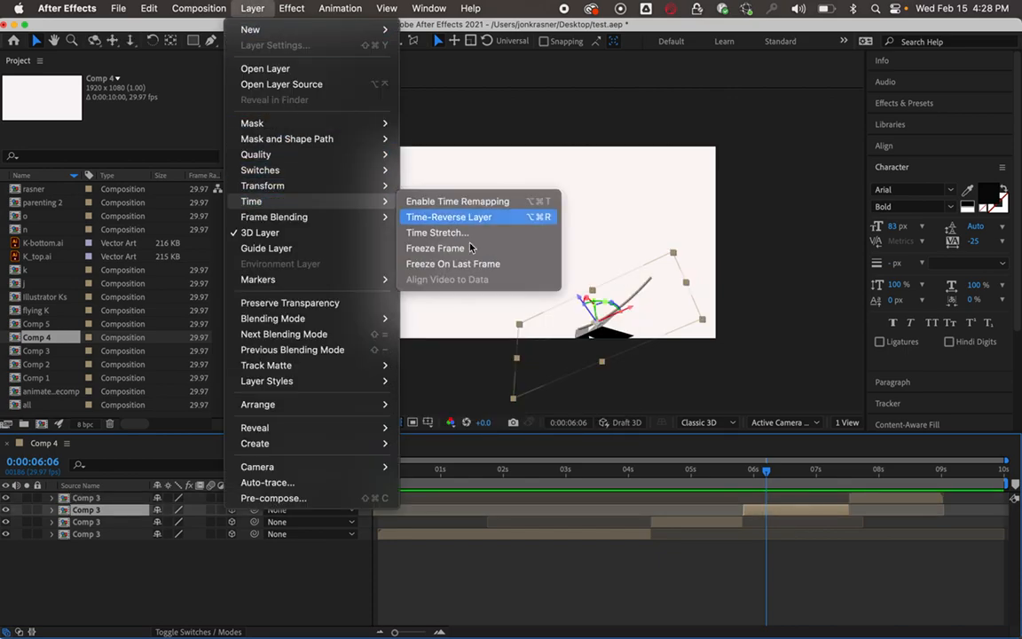
pyautogui.click(480, 233)
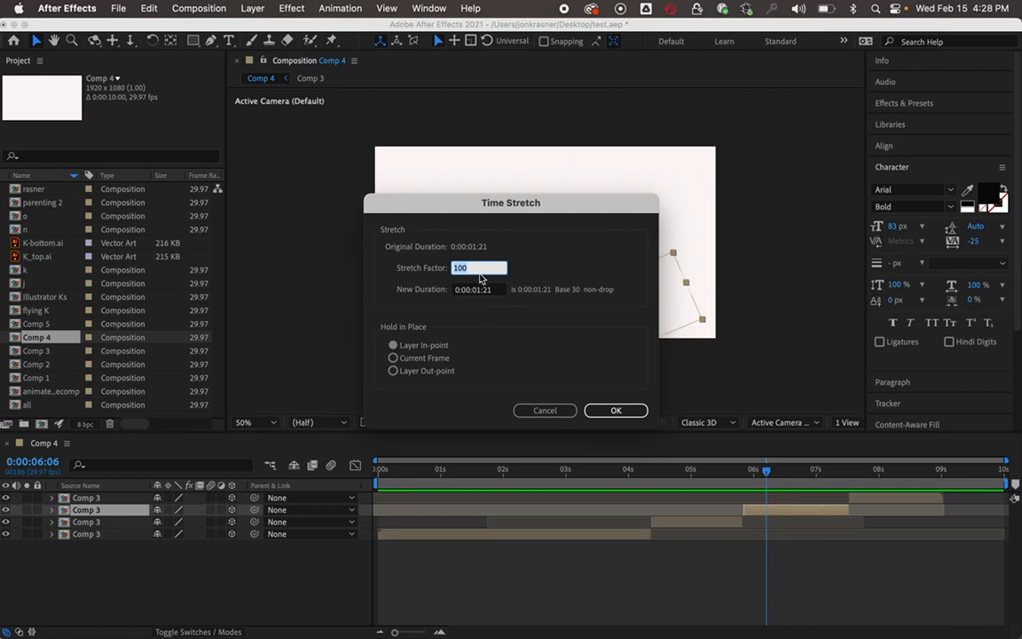
pyautogui.write('1')
pyautogui.press('Return')
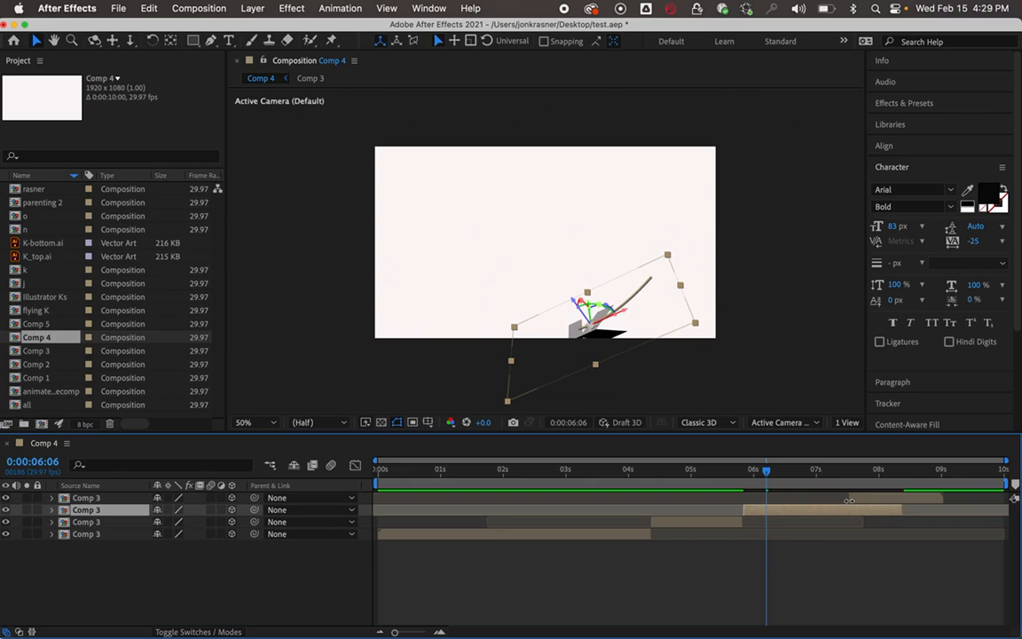
# Step: Move the last Comp 3 segment to start at about 8.4 seconds and preview Comp 4 from about 4 seconds
pyautogui.moveTo(862, 503); pyautogui.dragTo(904, 504)
pyautogui.moveTo(767, 470); pyautogui.dragTo(630, 476)
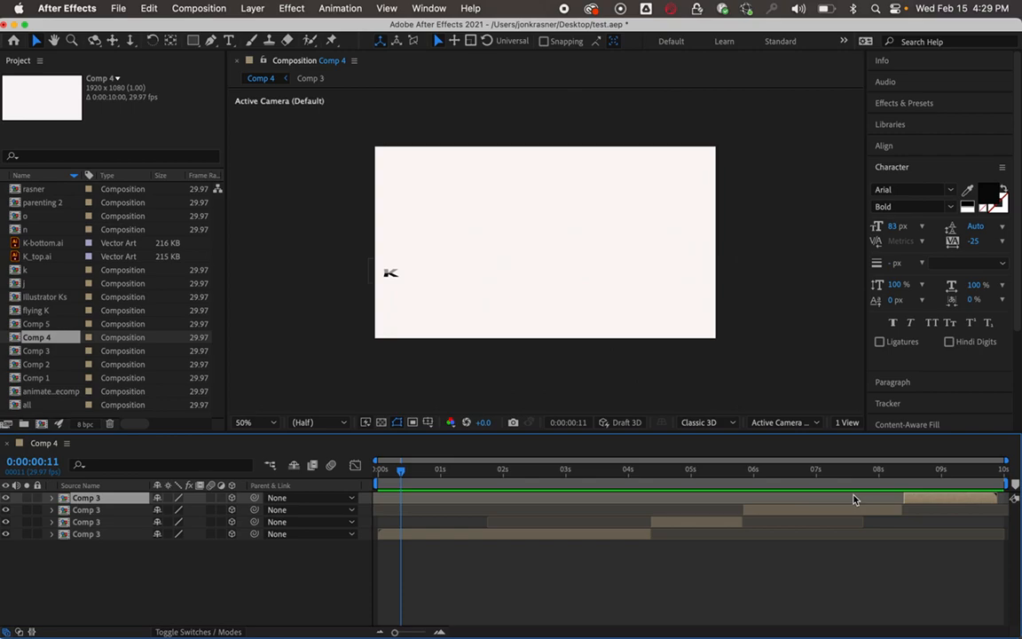
# Step: Time-stretch the third Comp 3 segment to a factor above 150, holding its in-point, and move the last segment to start at about 8.9 seconds
pyautogui.click(812, 510)
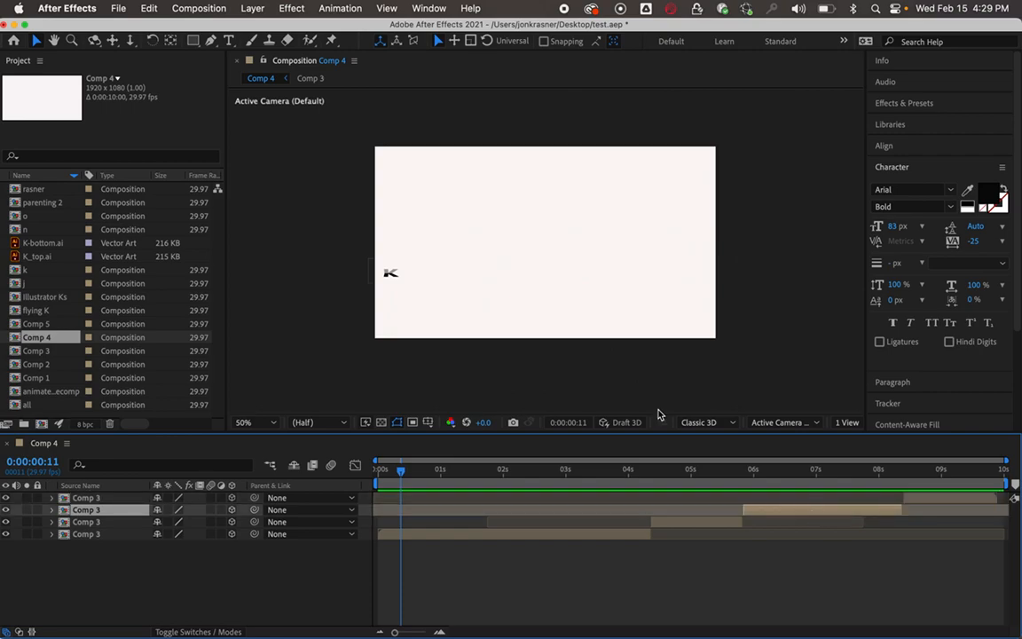
pyautogui.click(257, 8)
pyautogui.moveTo(346, 202)
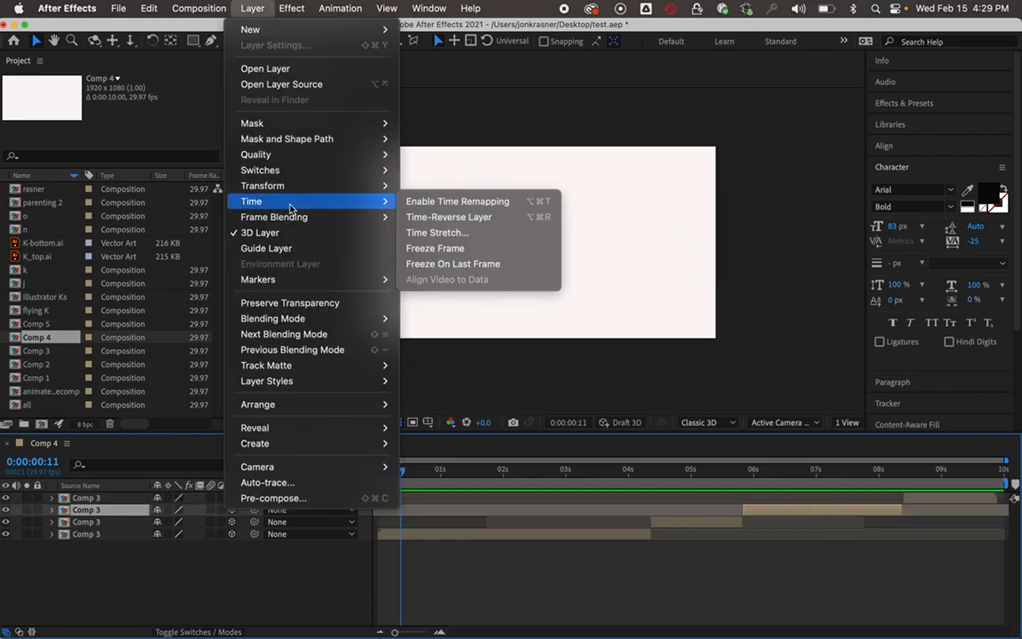
pyautogui.click(460, 233)
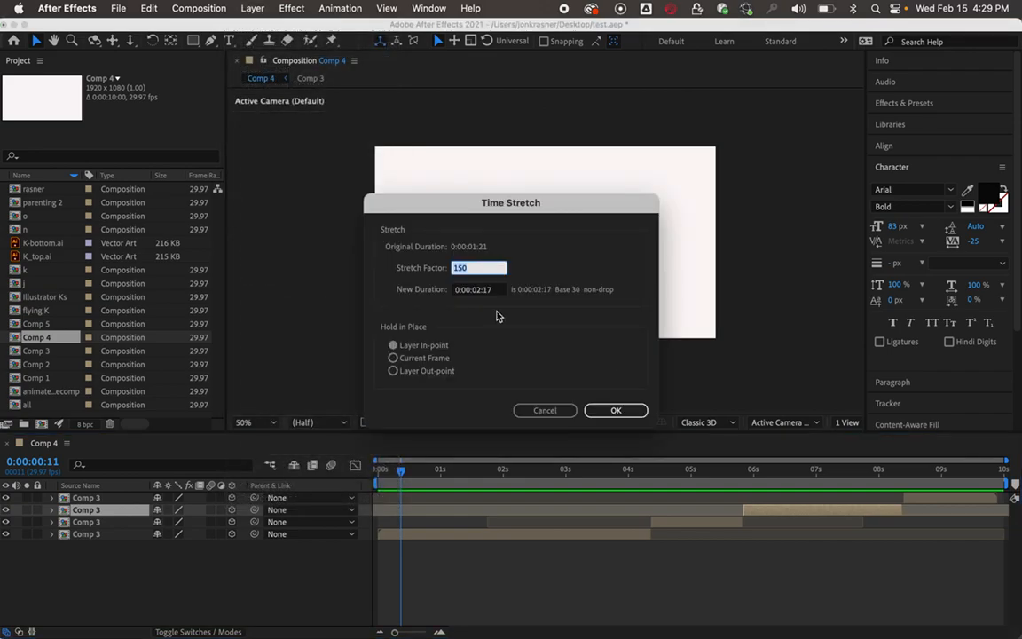
pyautogui.write('1')
pyautogui.press('Return')
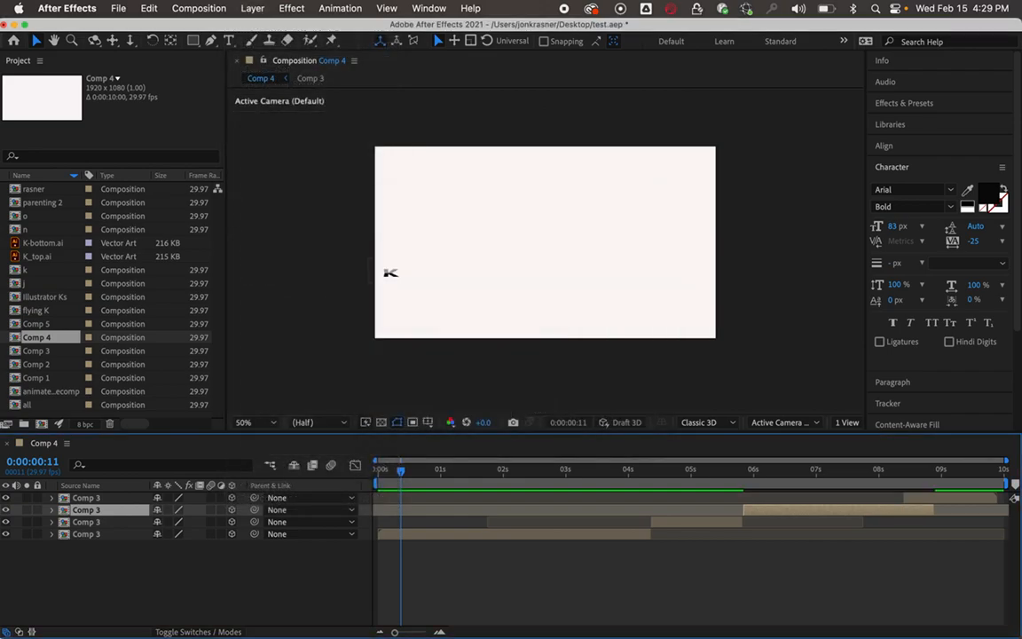
# Step: Time-stretch the second Comp 3 segment to a stretch factor of 35, holding the layer in-point in place
pyautogui.click(707, 524)
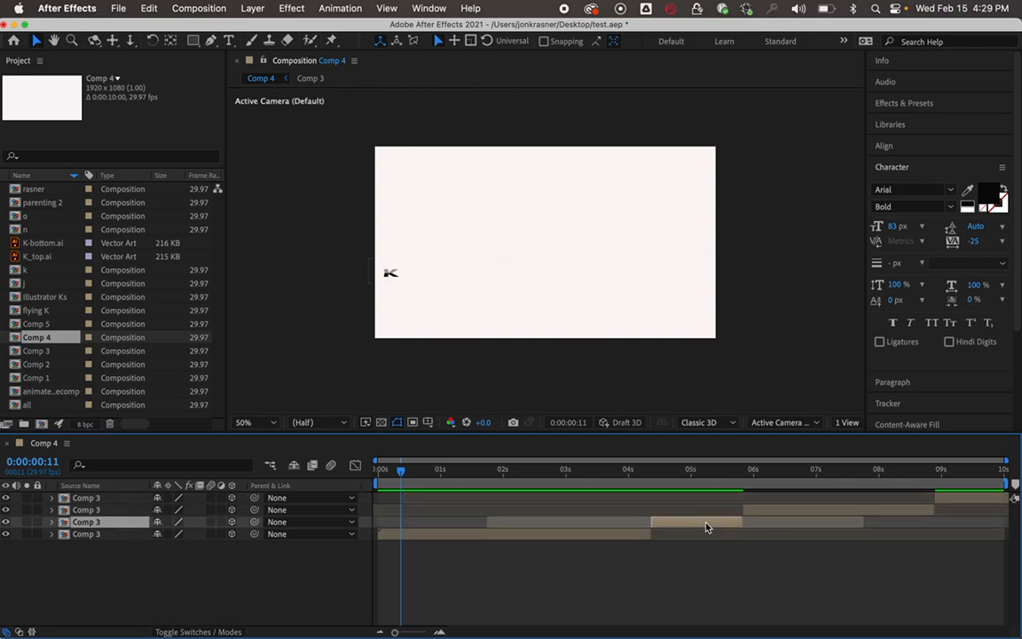
pyautogui.click(260, 8)
pyautogui.moveTo(266, 202)
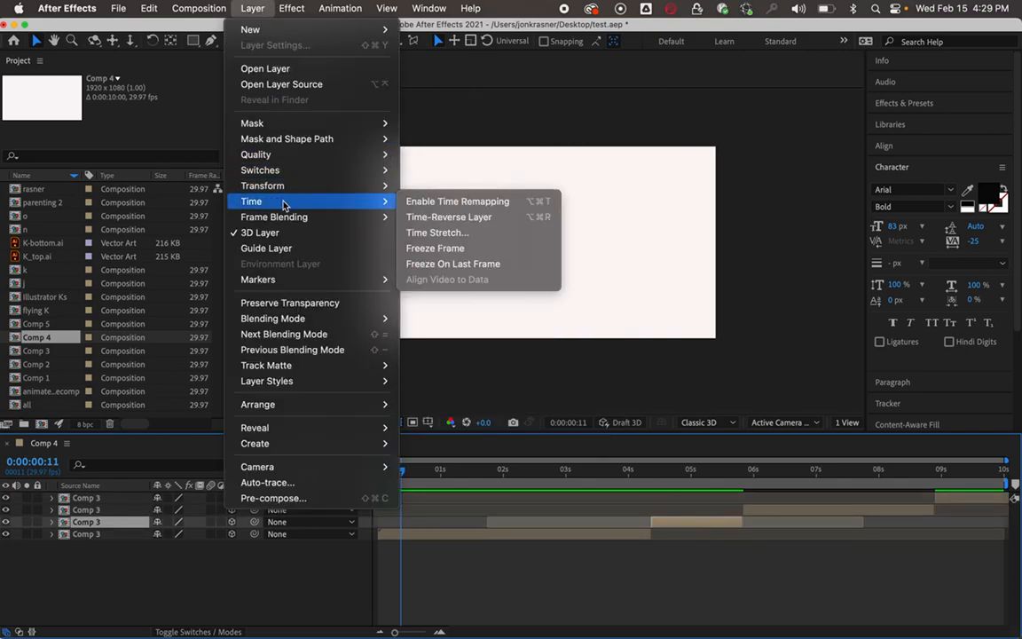
pyautogui.click(459, 234)
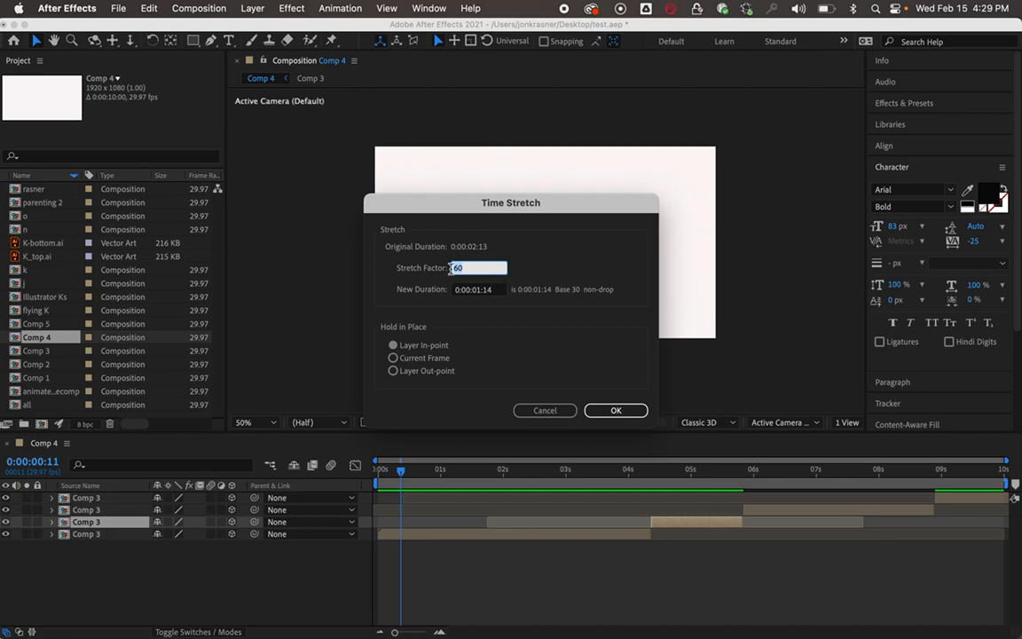
pyautogui.write('35')
pyautogui.press('Return')
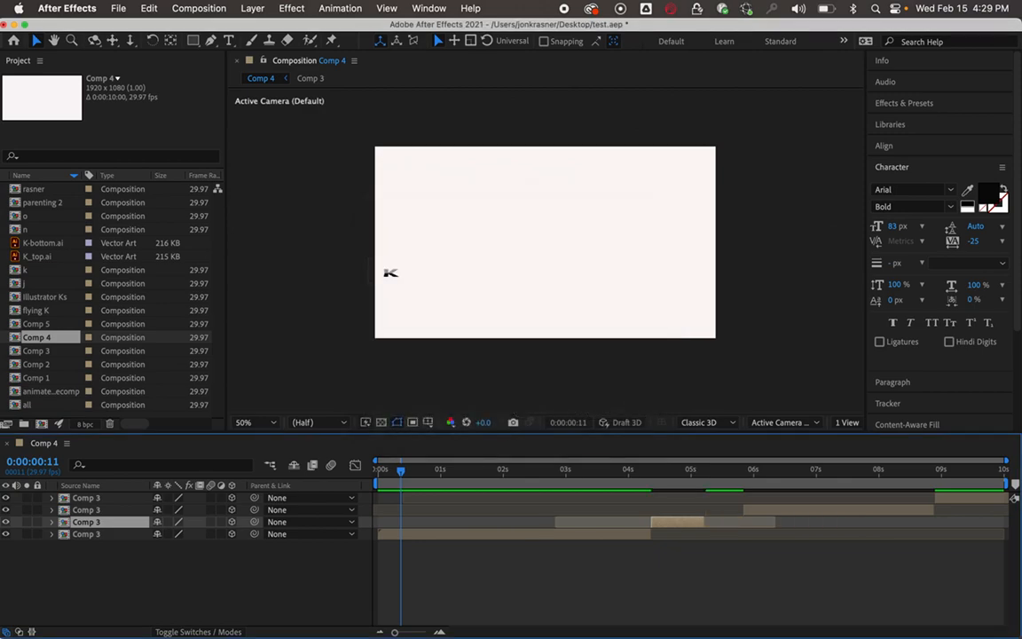
# Step: Close the gaps by moving the third Comp 3 segment to about 5.2 seconds and the last to about 8.3 seconds, and preview from the start
pyautogui.click(774, 515)
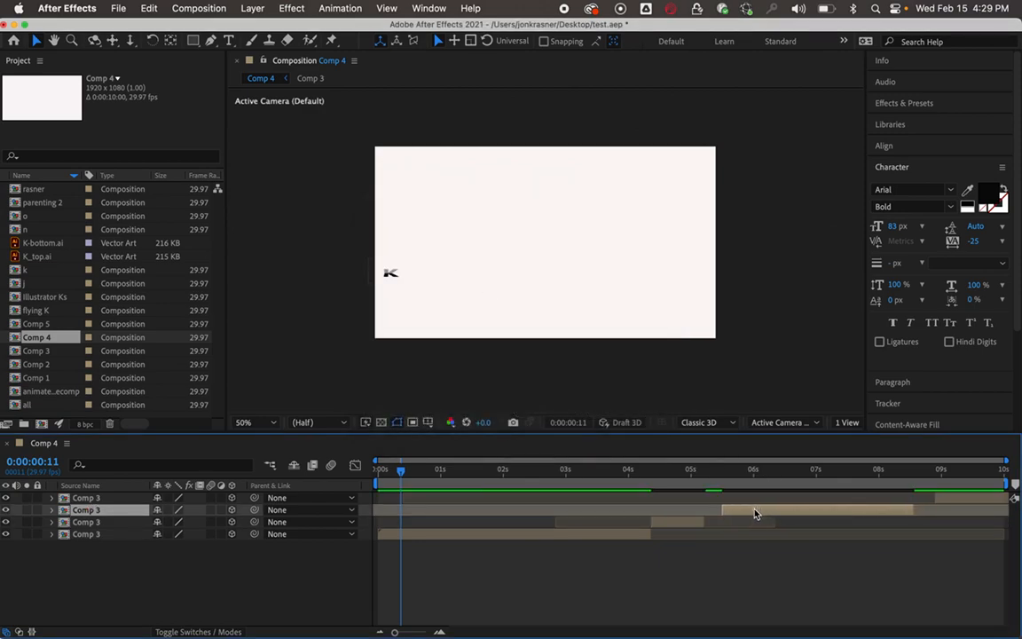
pyautogui.moveTo(772, 516); pyautogui.dragTo(752, 516)
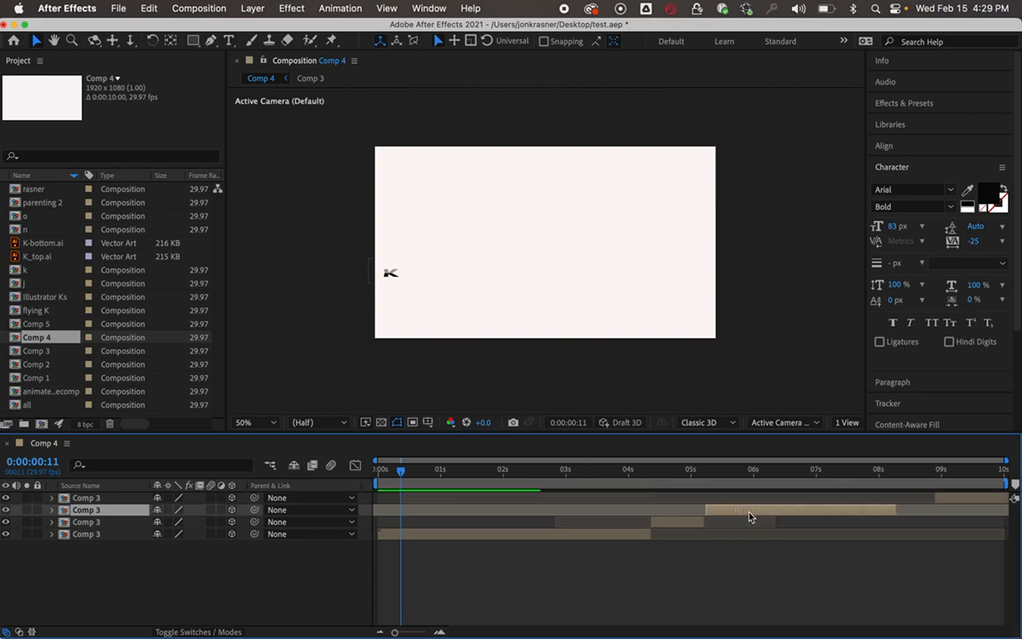
pyautogui.moveTo(959, 503); pyautogui.dragTo(917, 508)
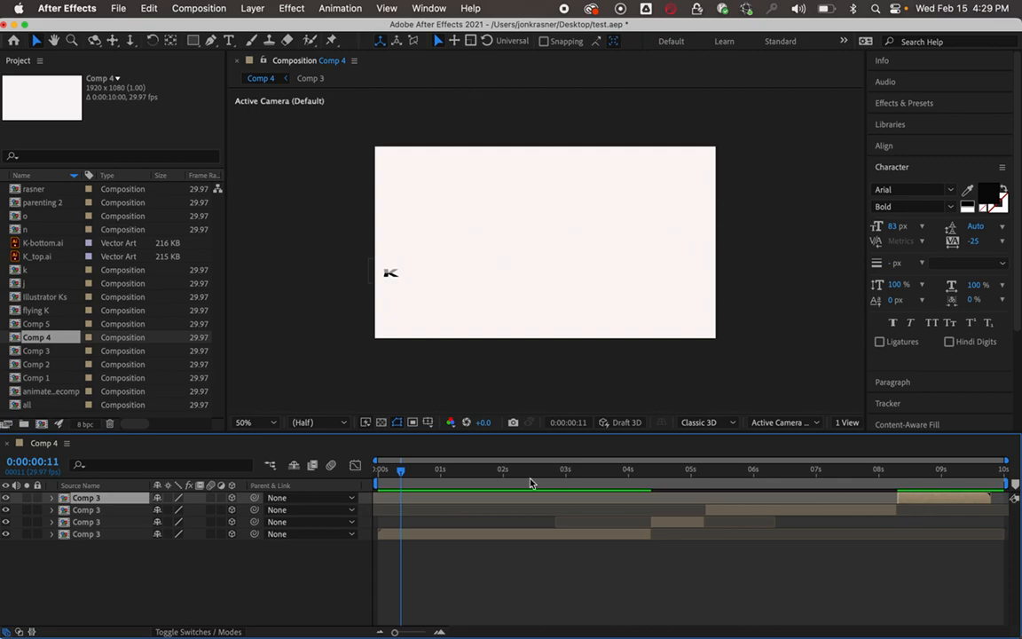
pyautogui.moveTo(408, 471); pyautogui.dragTo(372, 473)
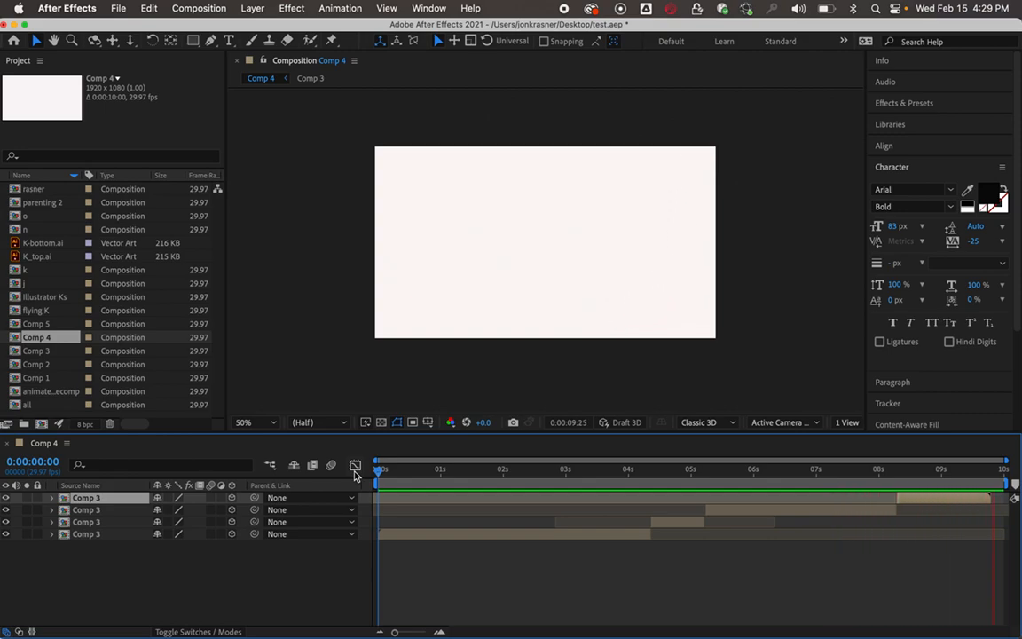
pyautogui.press('space')
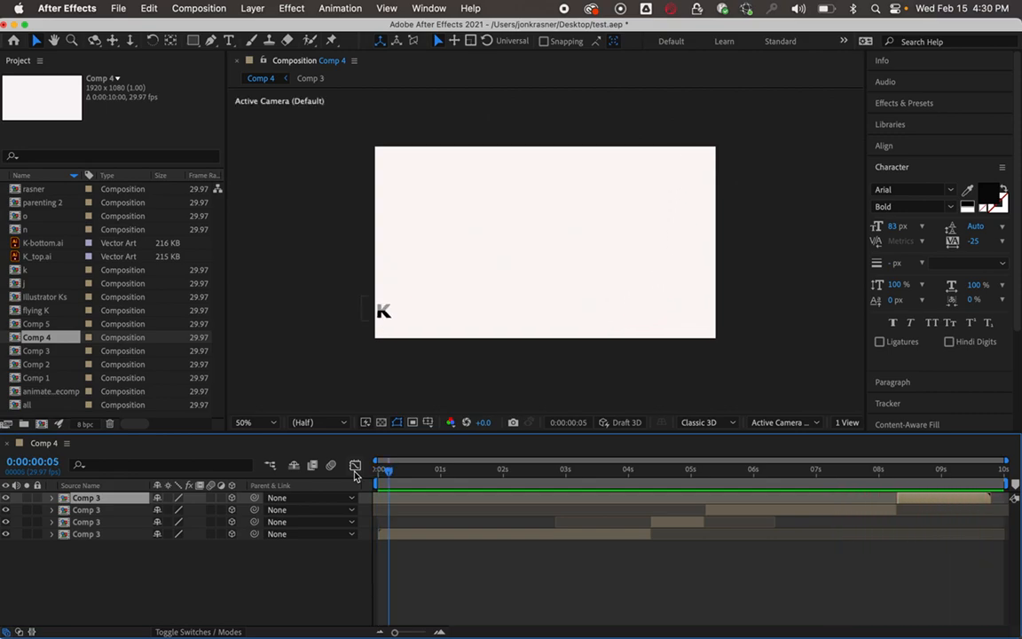